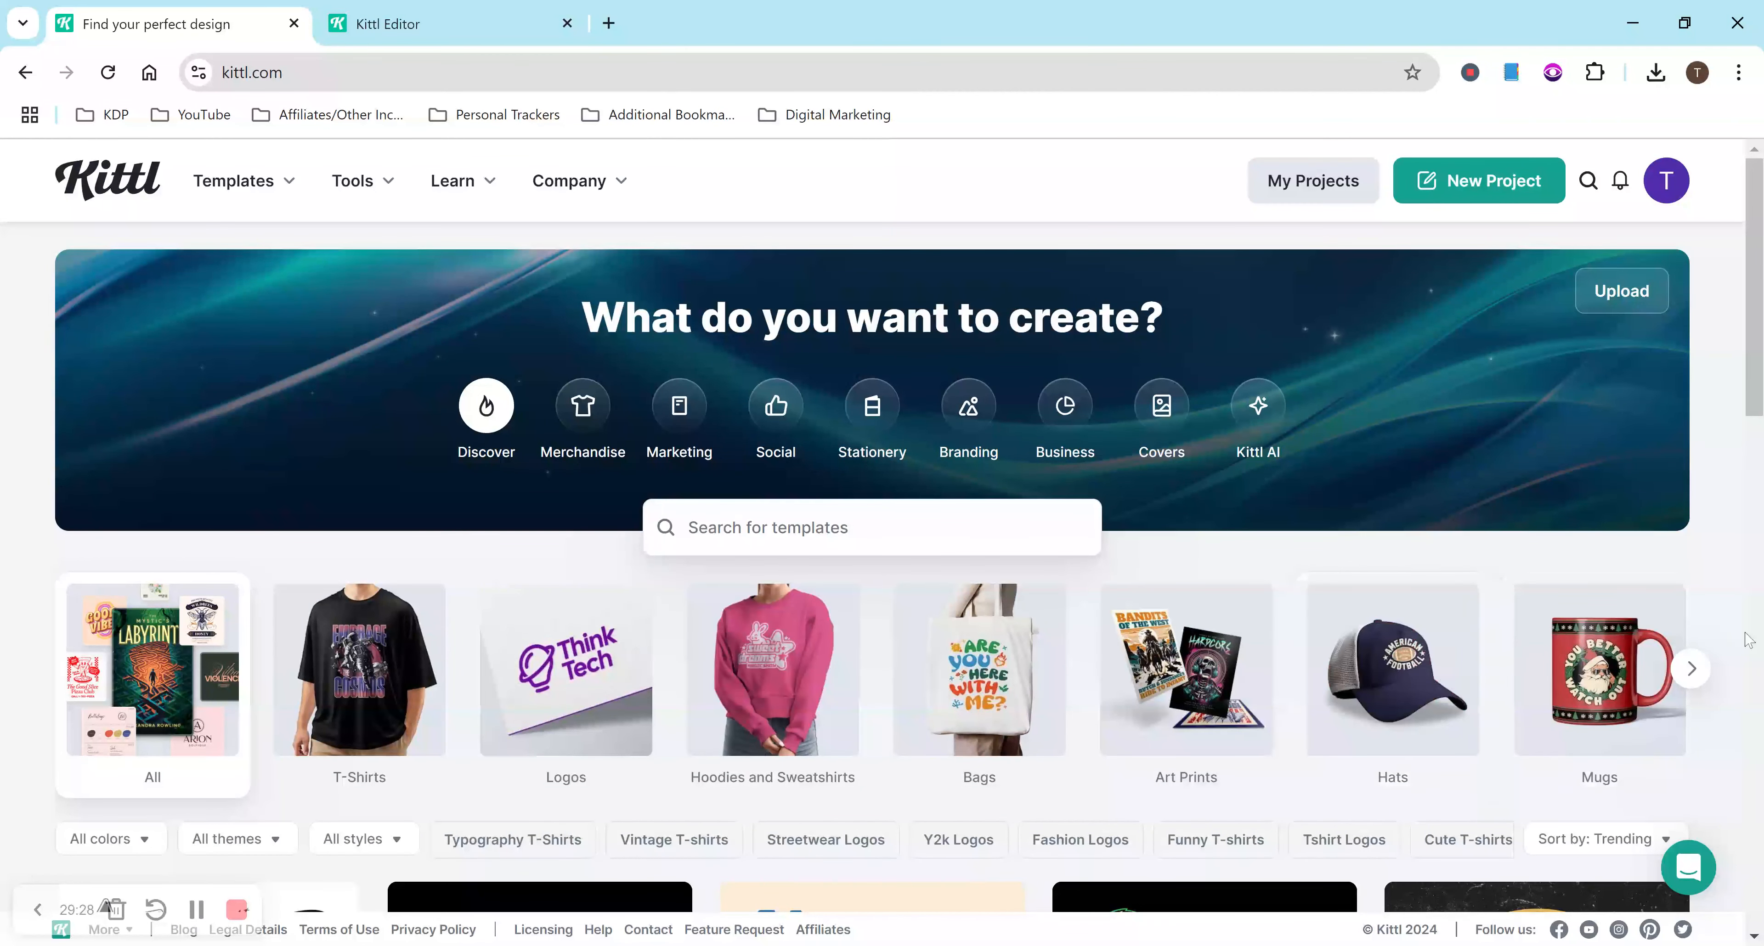
pyautogui.moveTo(295, 204)
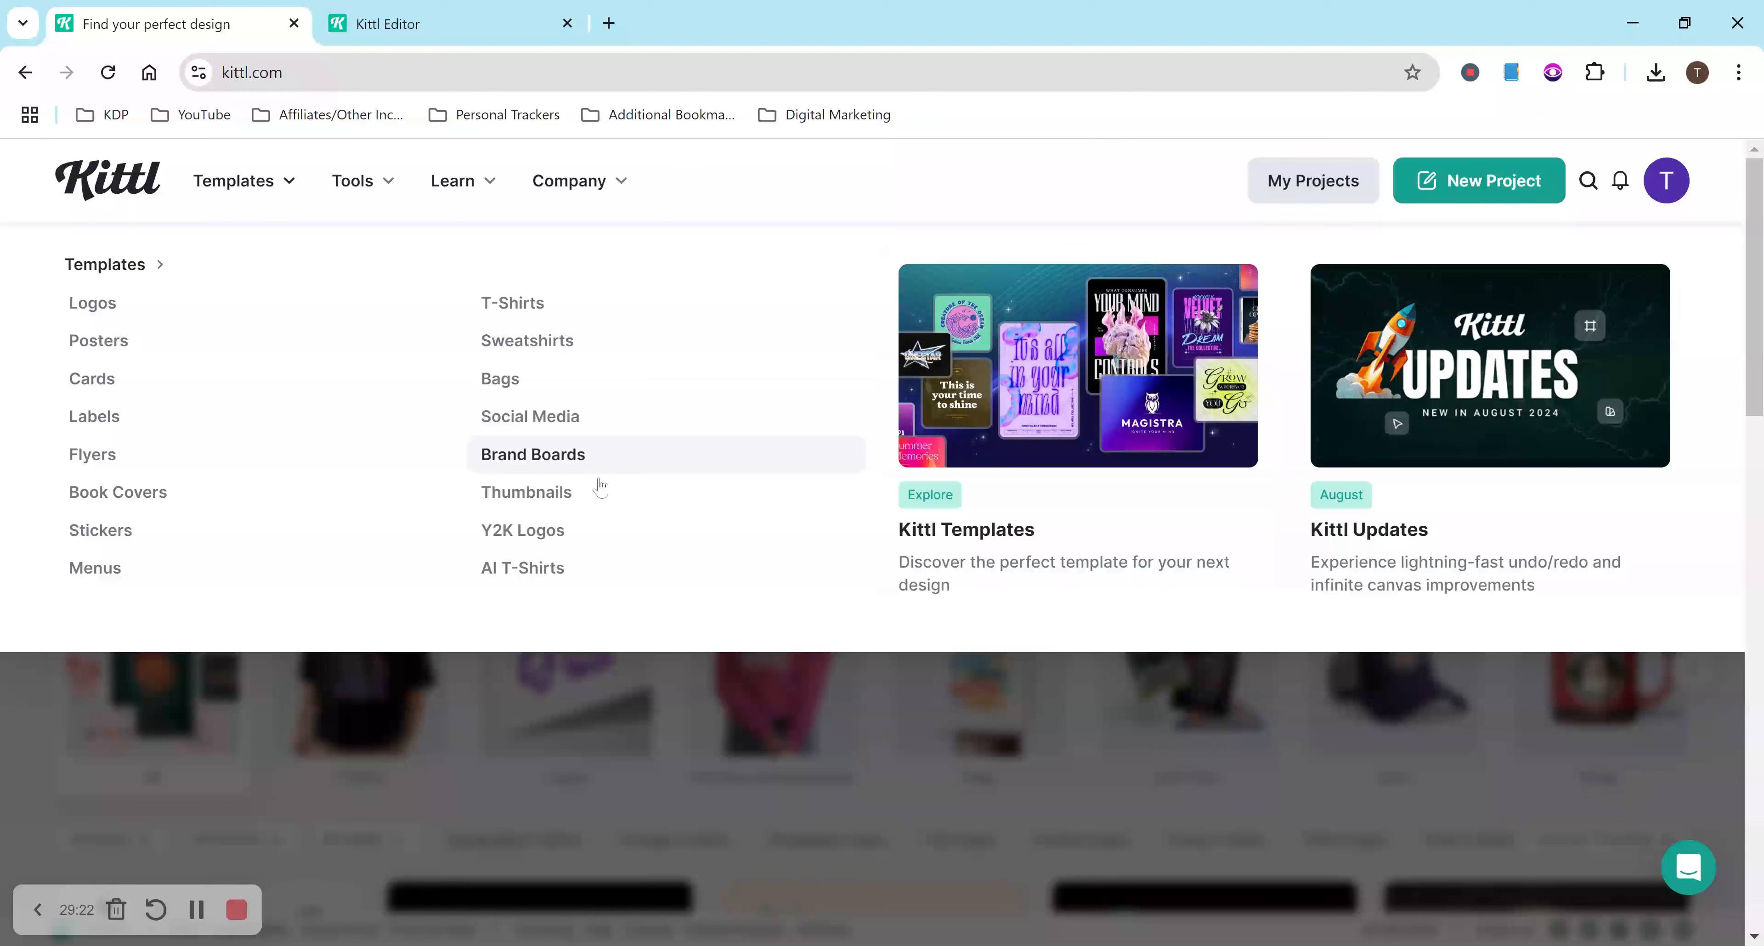
pyautogui.moveTo(380, 195)
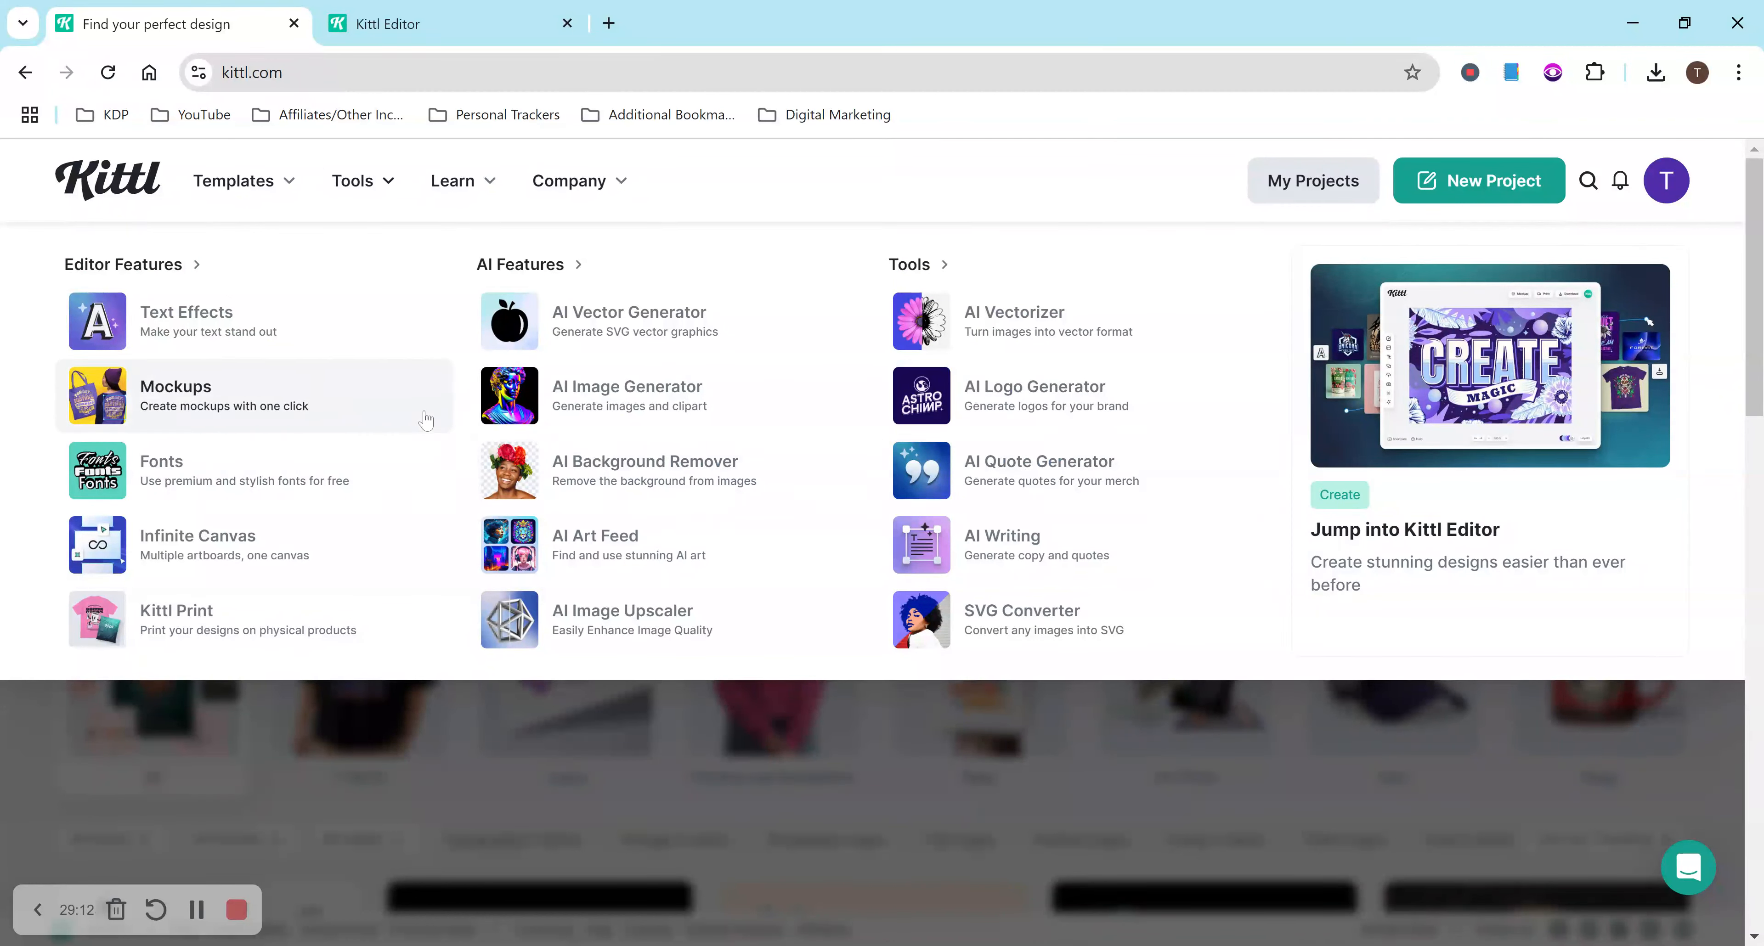
pyautogui.moveTo(479, 191)
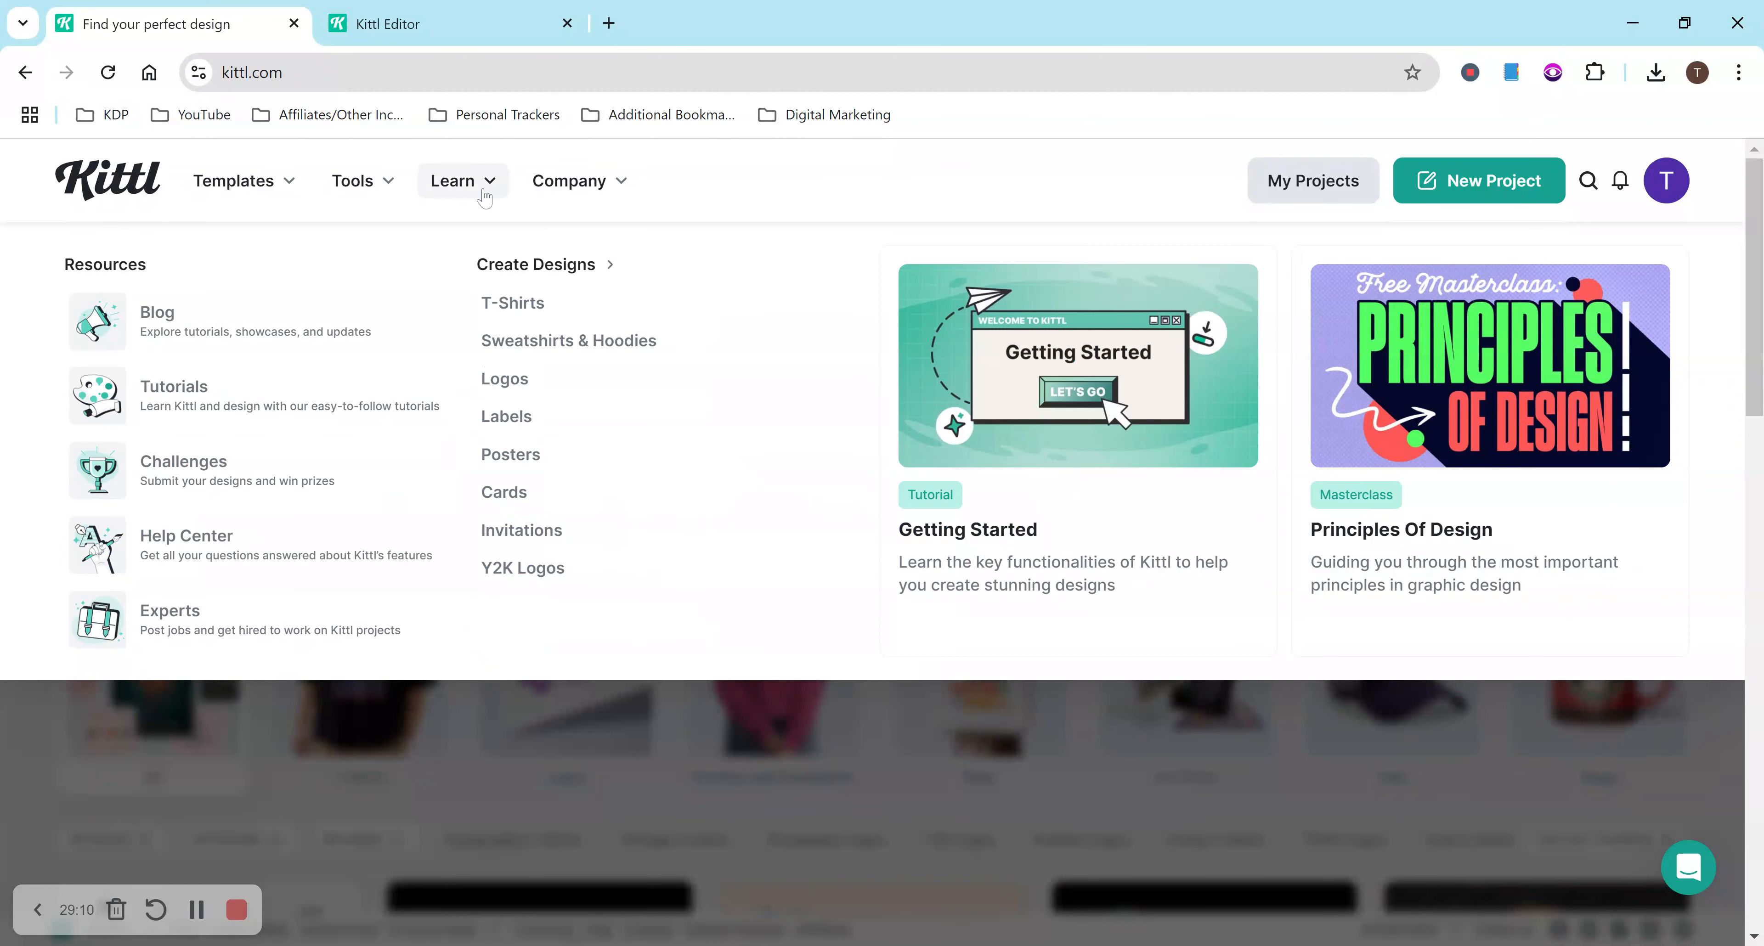
pyautogui.moveTo(555, 197)
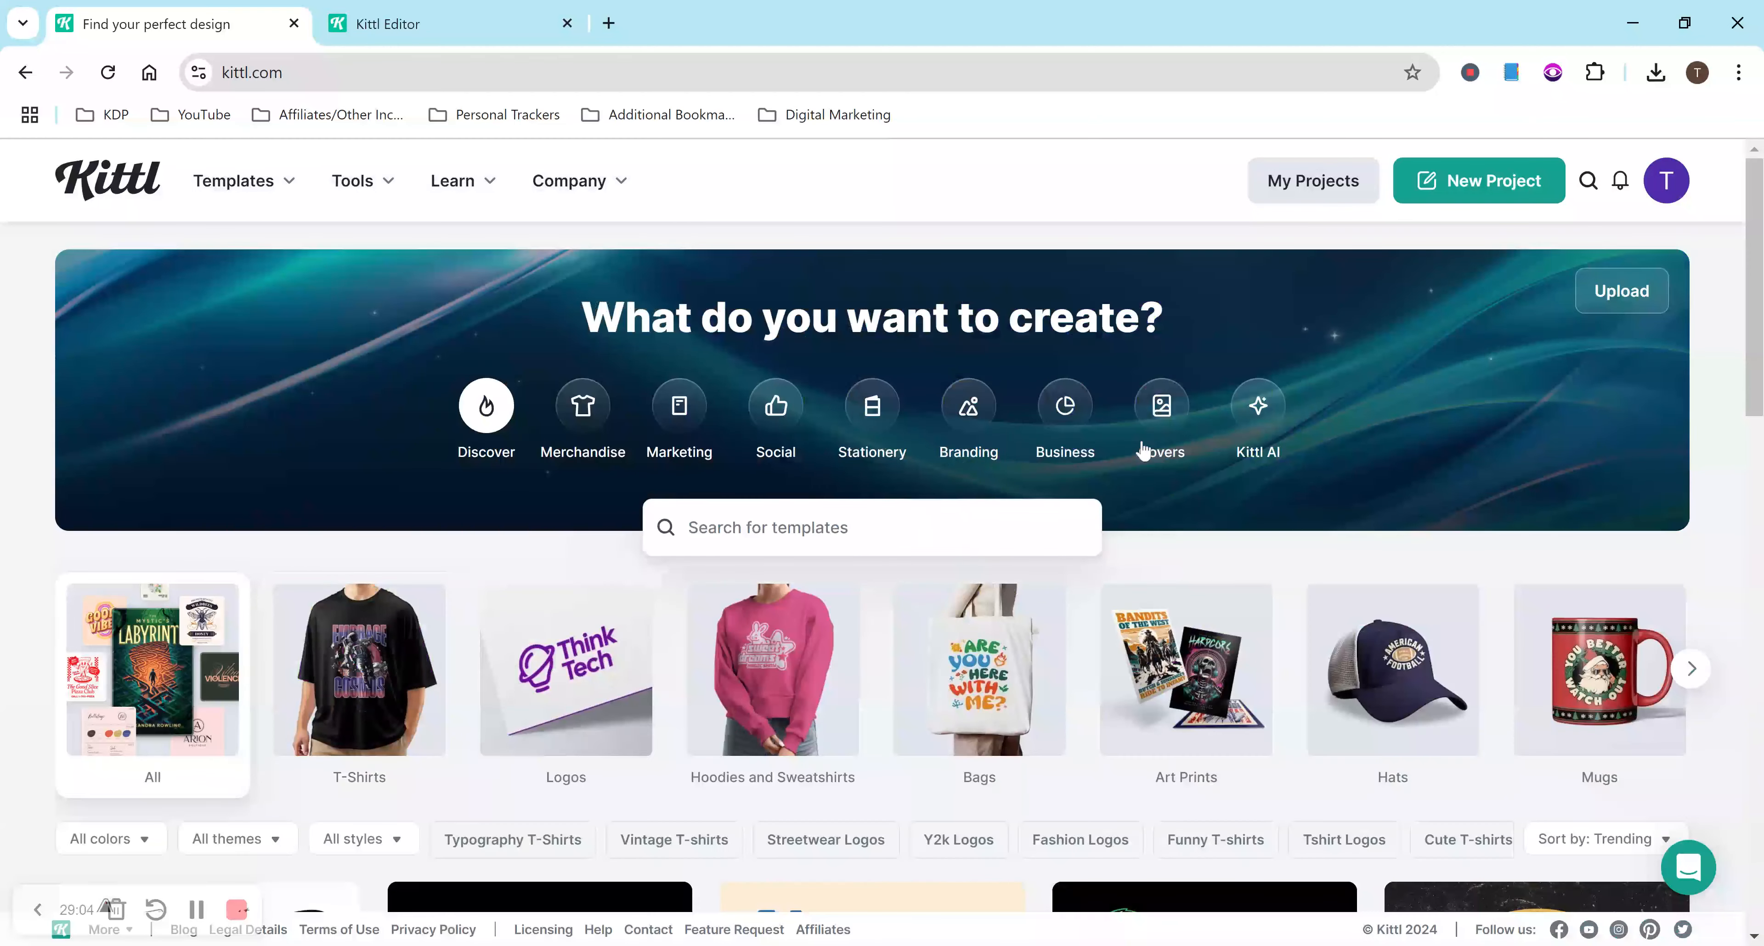
# Step: Show the Book Covers templates within the Covers category
pyautogui.click(1150, 435)
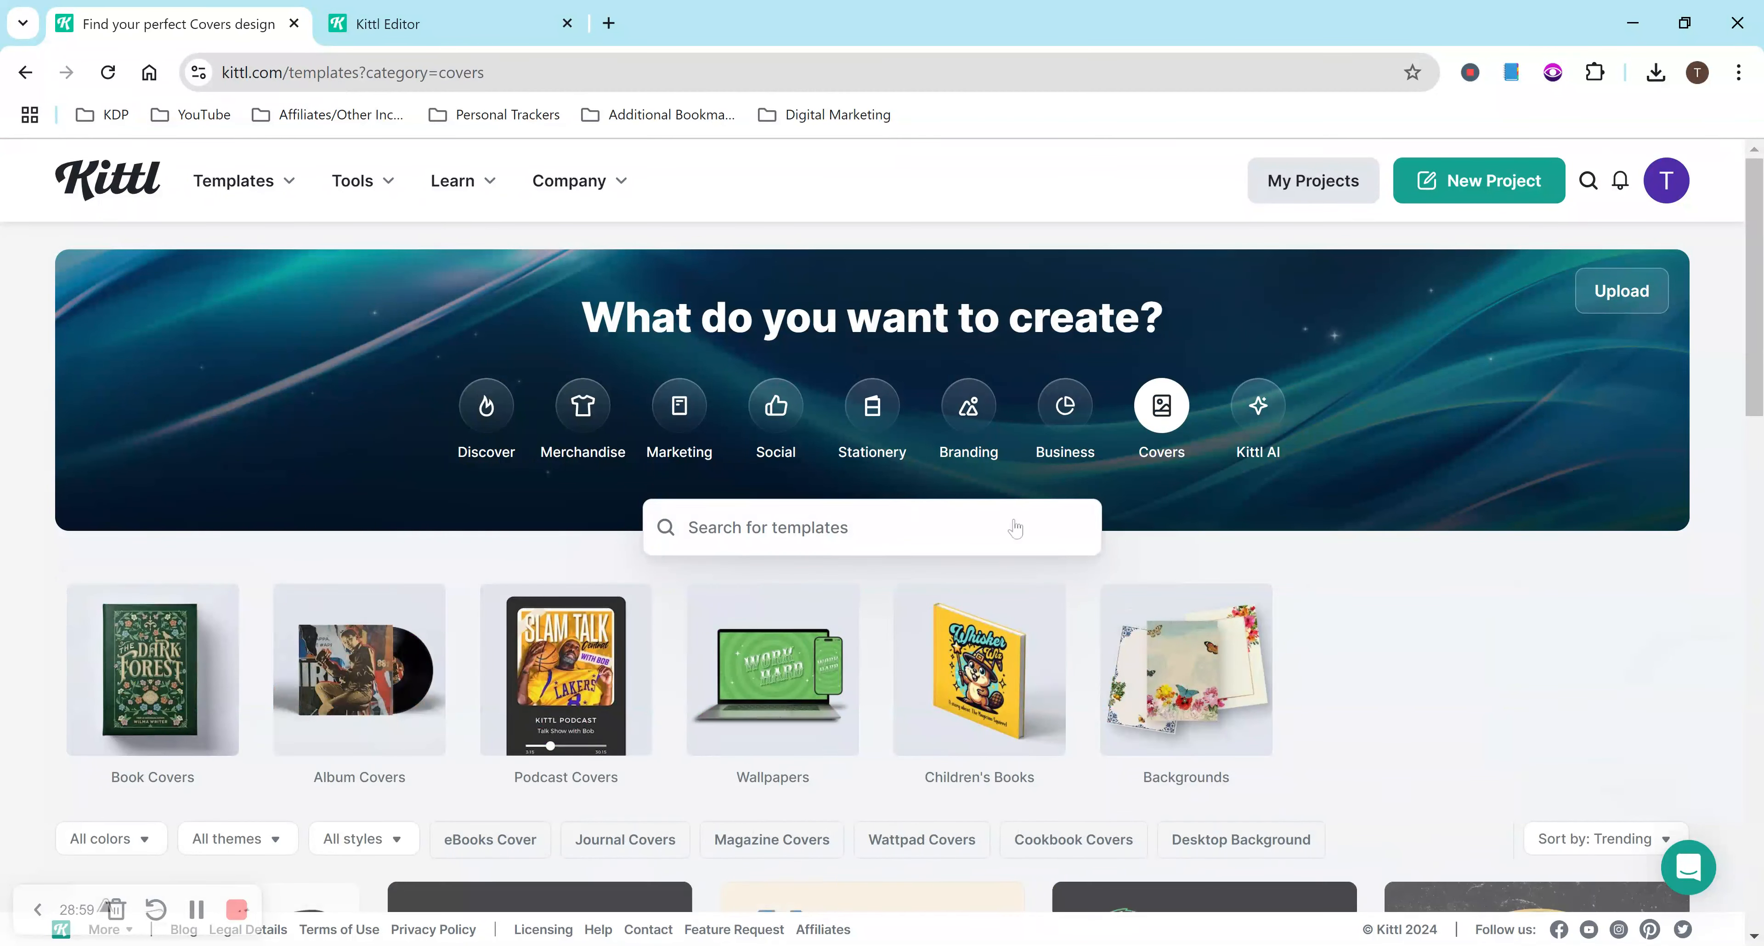
pyautogui.moveTo(165, 687)
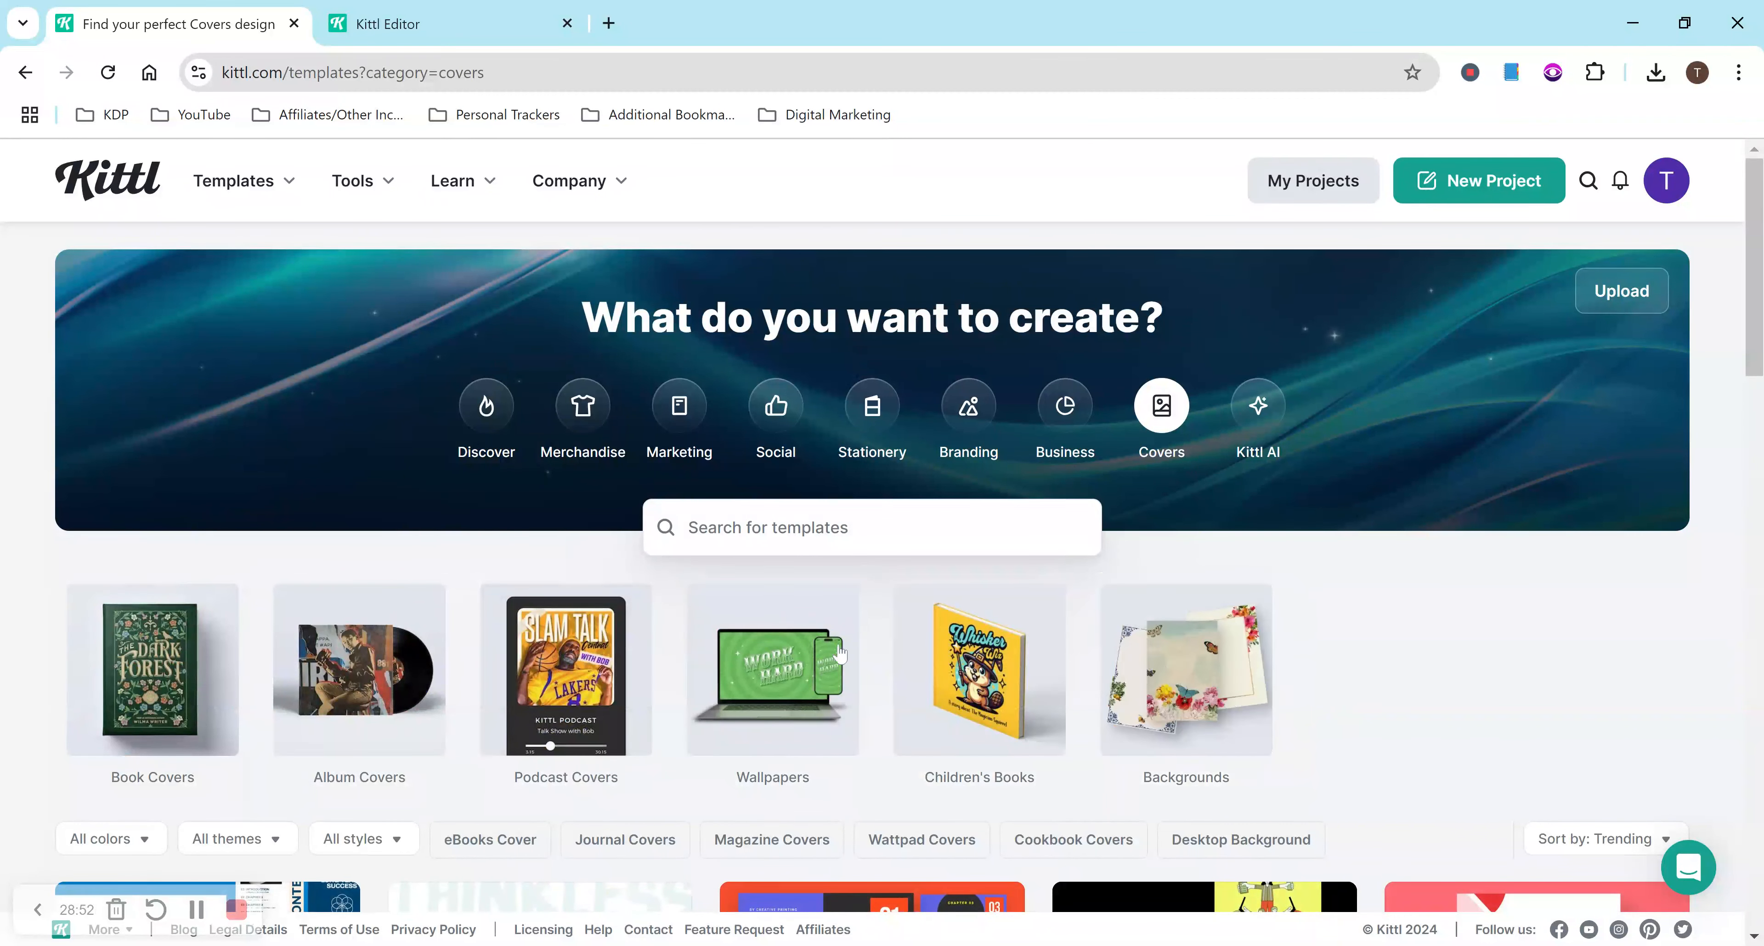
pyautogui.click(194, 682)
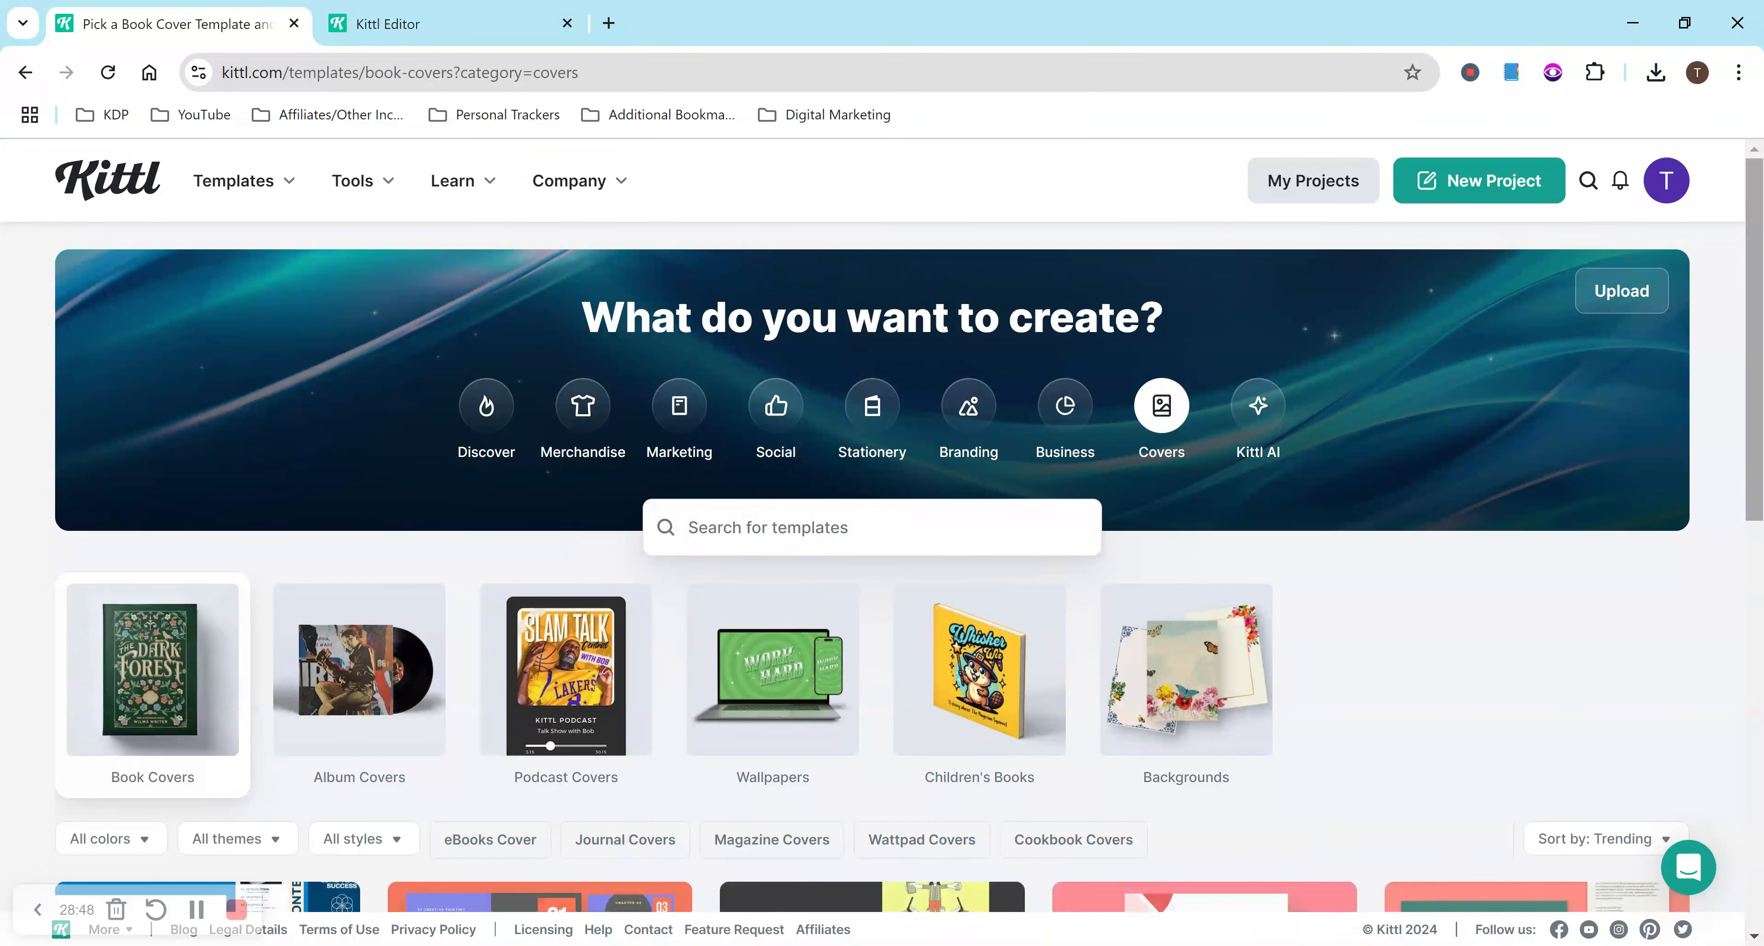
# Step: Check the color, theme and style filter options and sort the book cover templates by Most used
pyautogui.scroll(-1, 1456, 610)
pyautogui.scroll(-3, 871, 567)
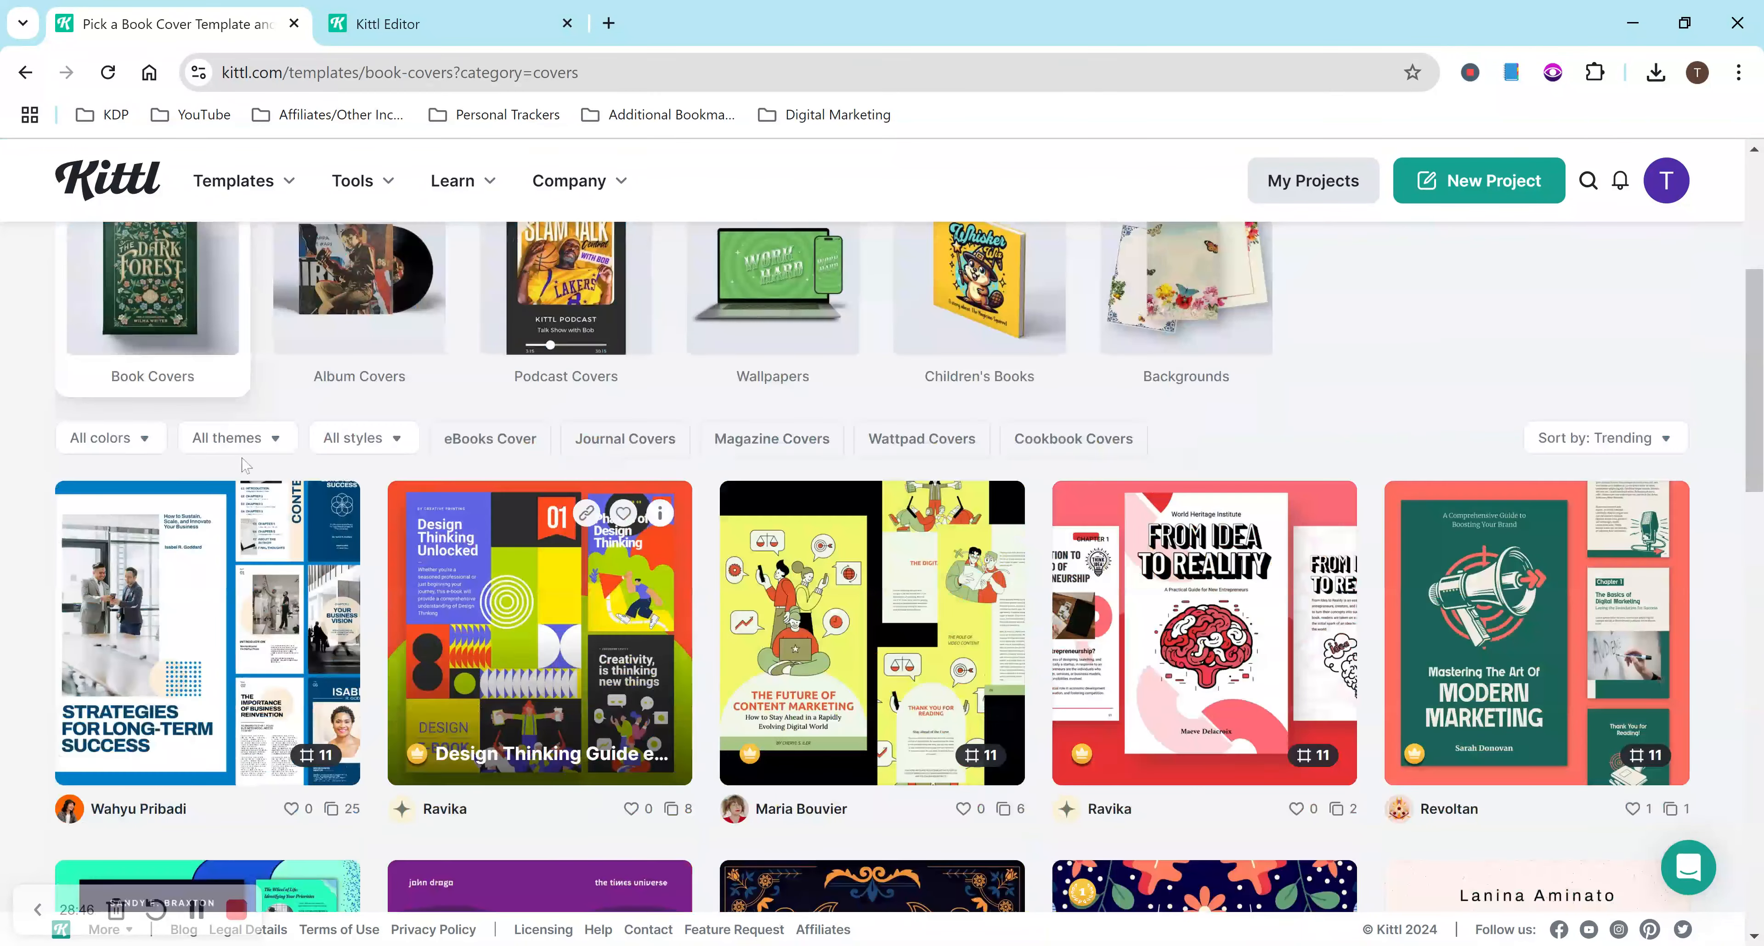
pyautogui.click(103, 437)
pyautogui.click(265, 441)
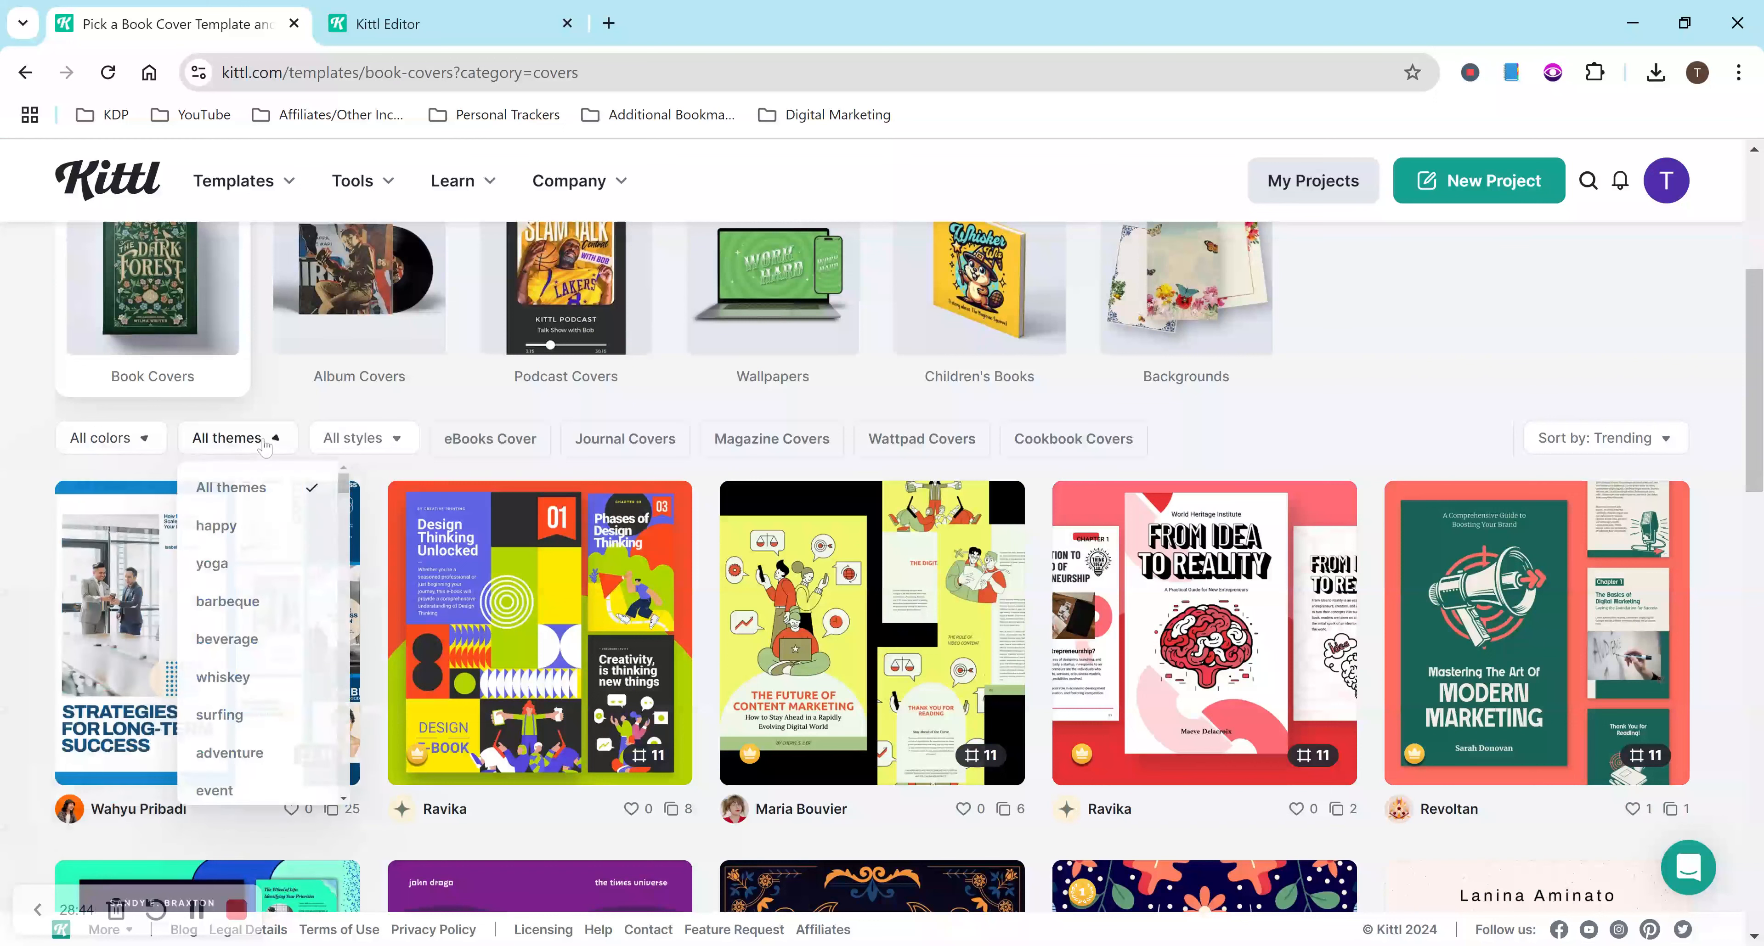
pyautogui.click(363, 441)
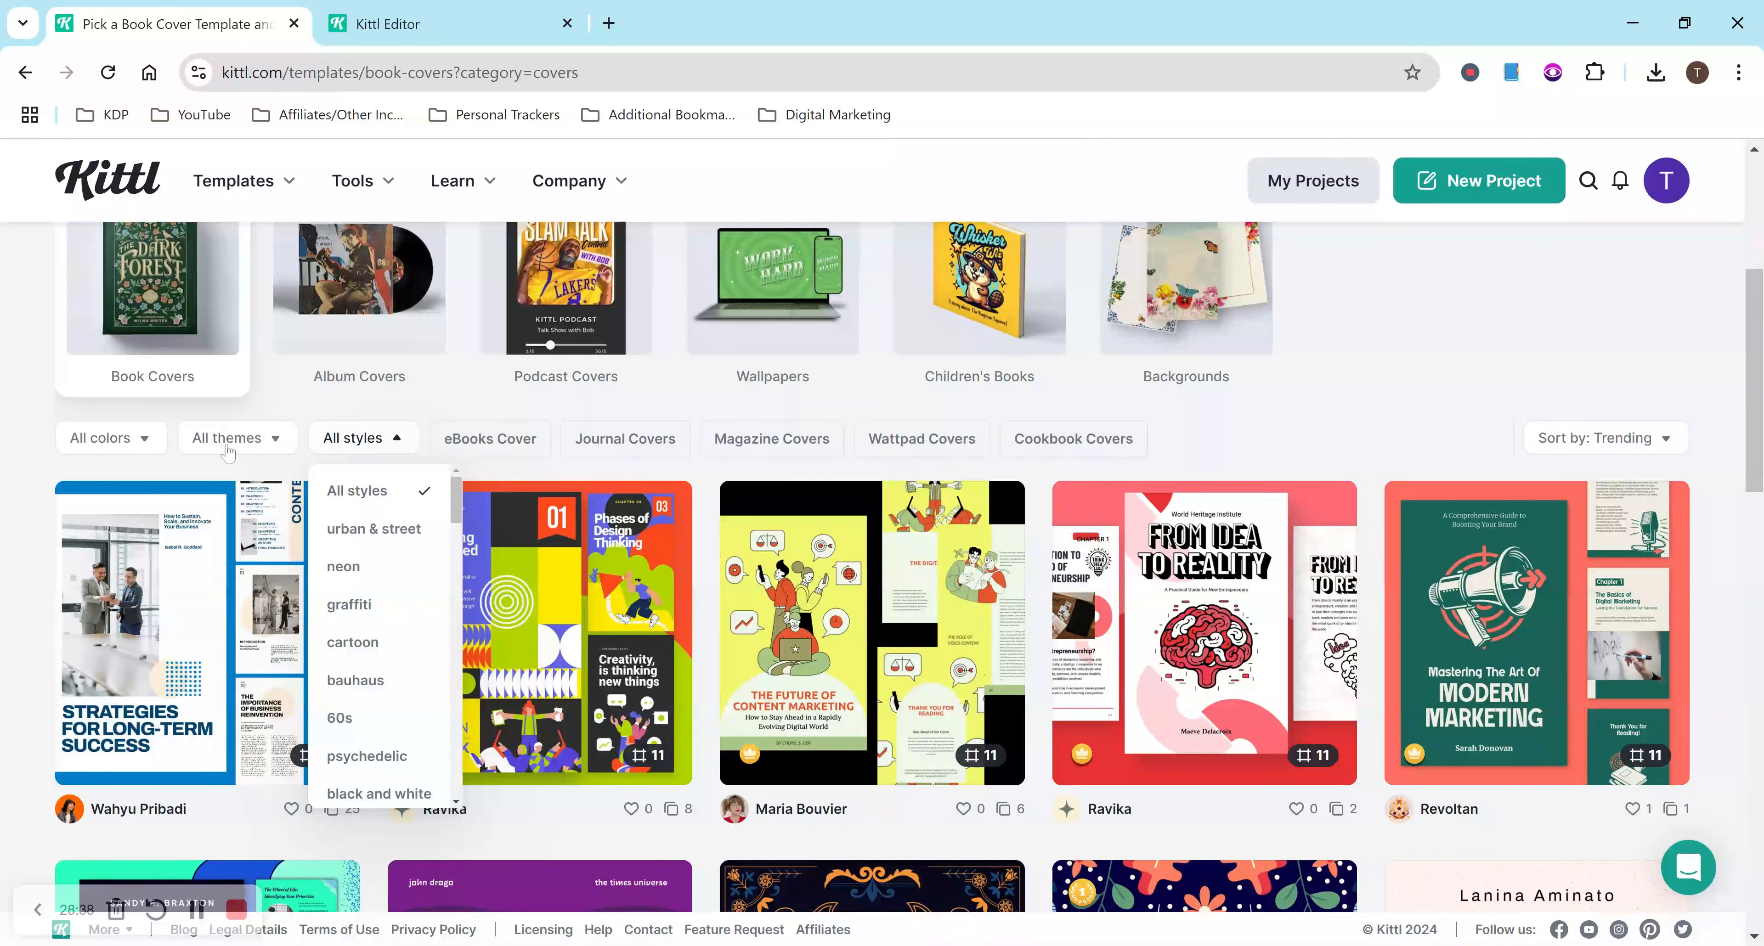
pyautogui.click(1635, 436)
pyautogui.click(1606, 568)
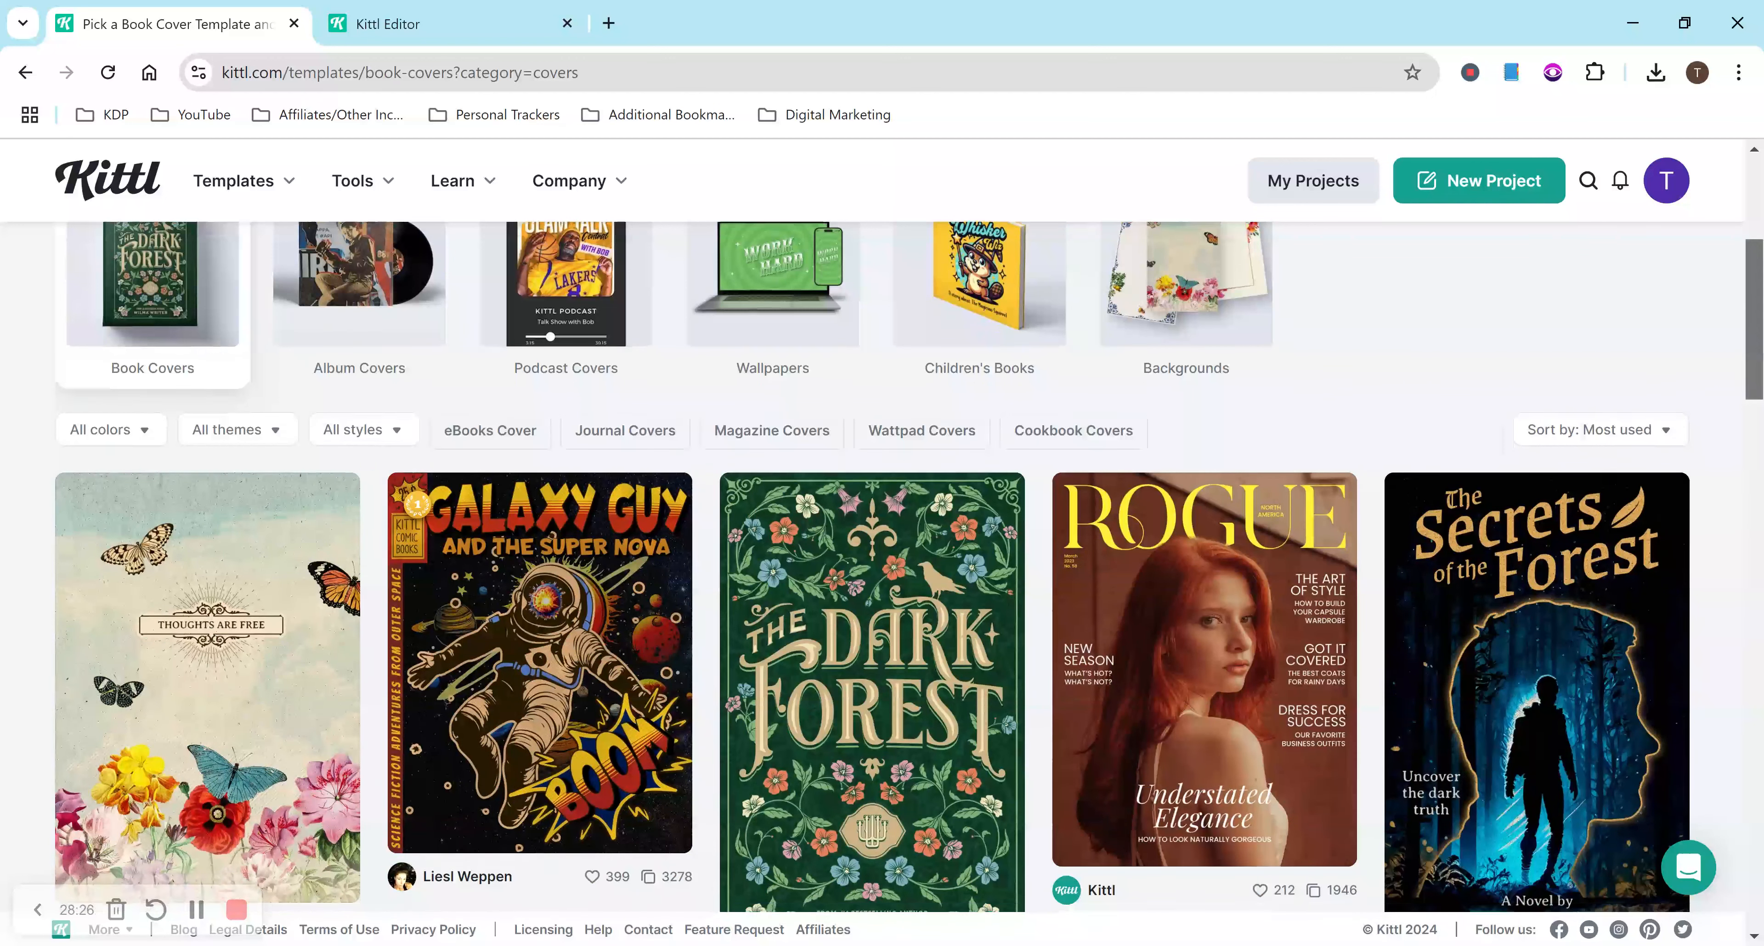
# Step: Look over the most used book covers and filter them by the color maroon
pyautogui.scroll(-6, 1760, 391)
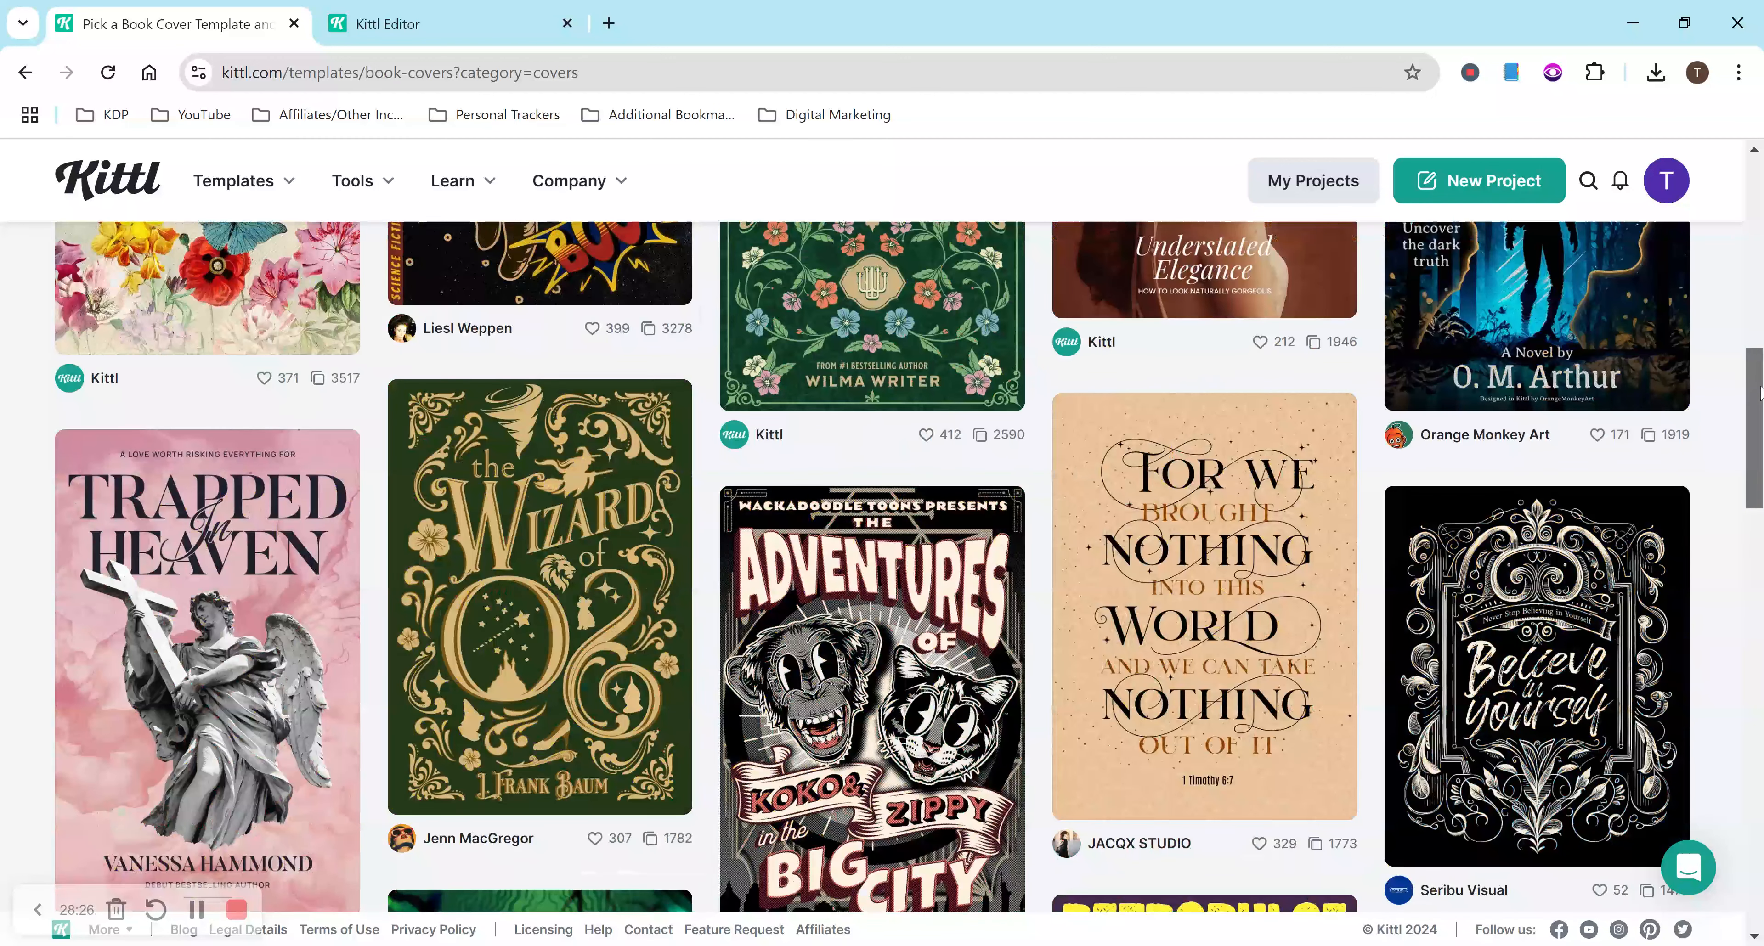
pyautogui.moveTo(1760, 390); pyautogui.dragTo(1759, 255)
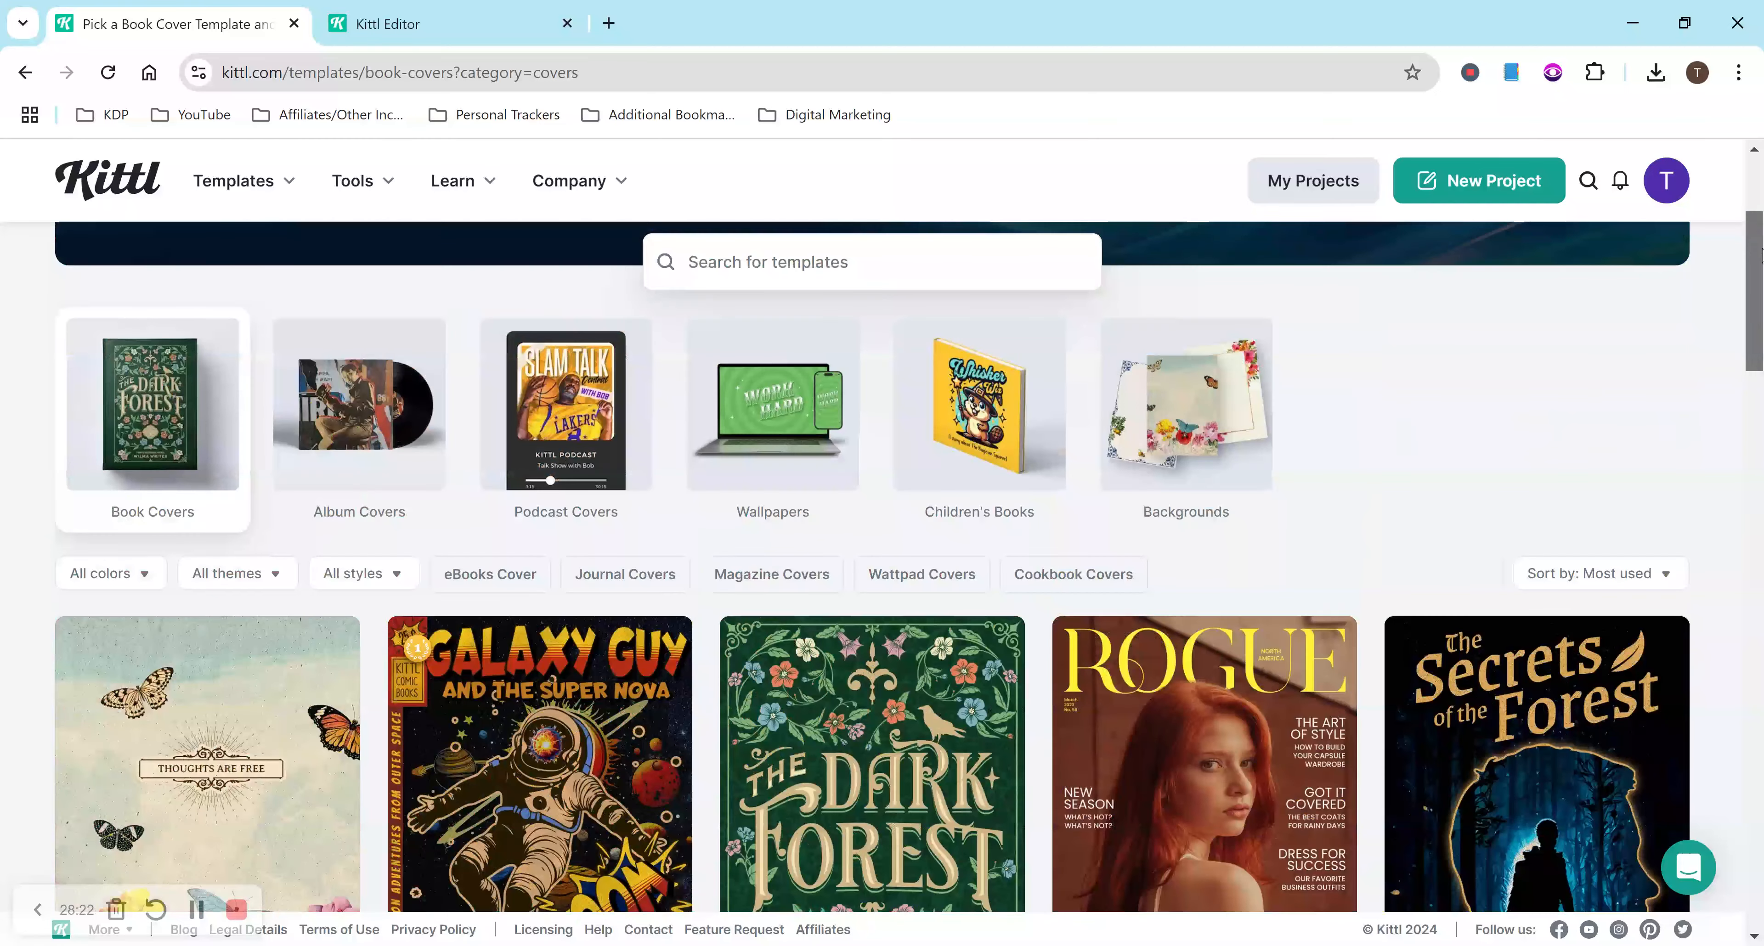
pyautogui.click(142, 570)
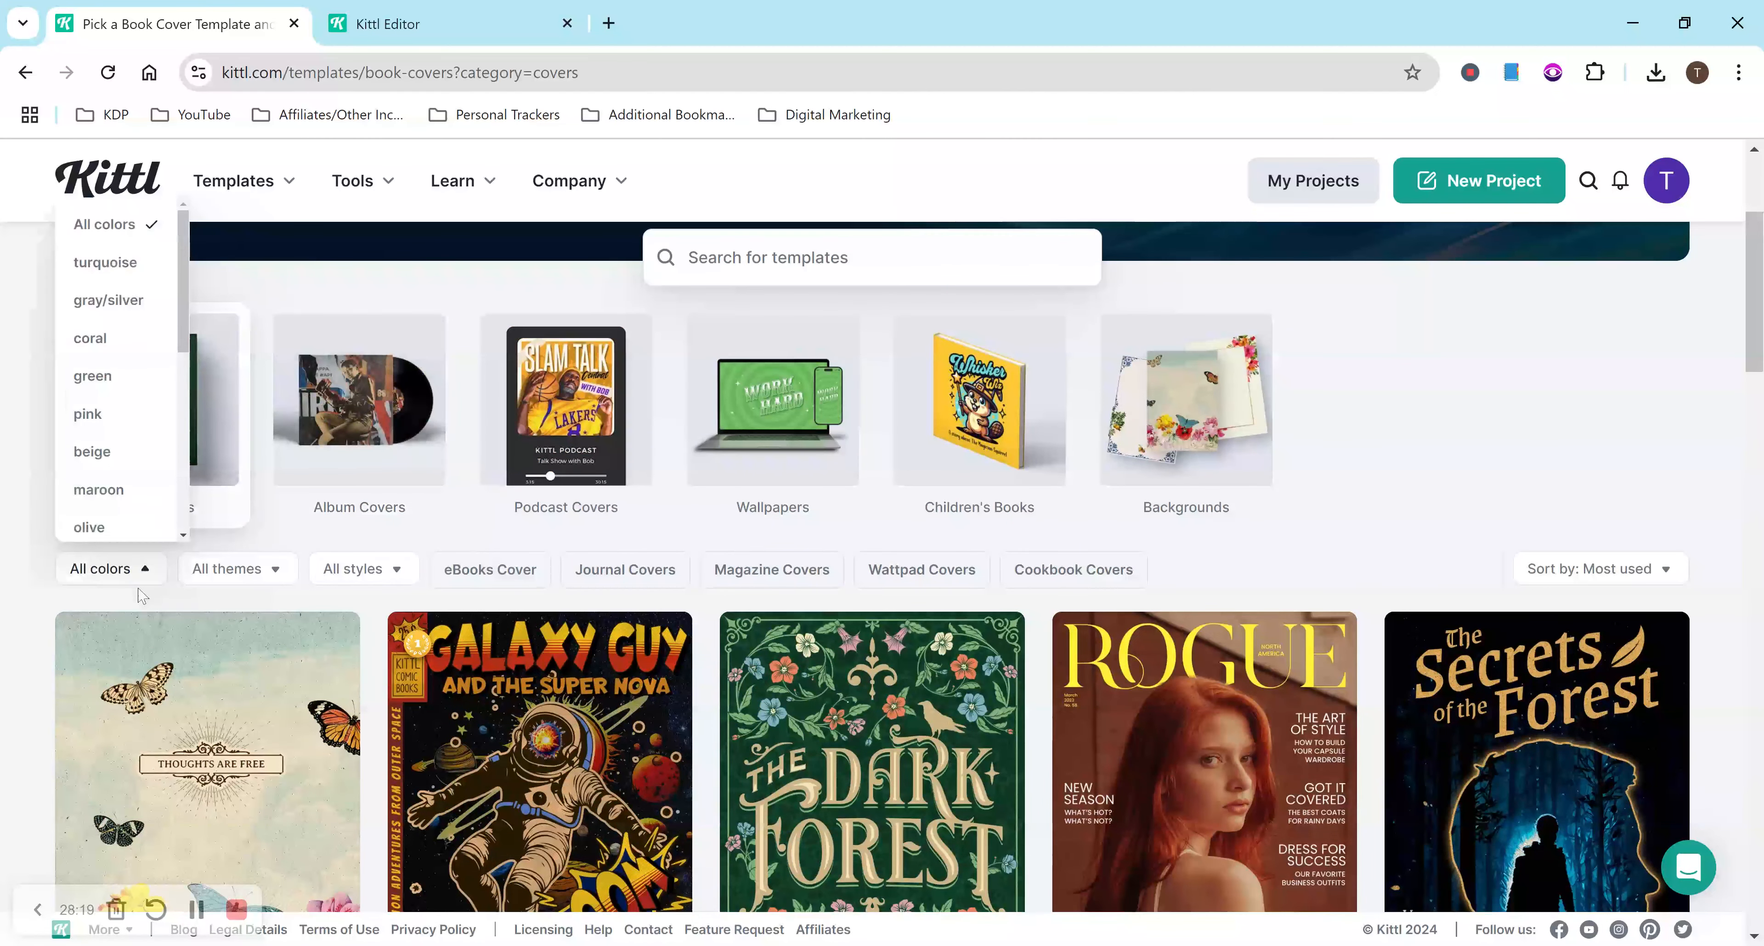
pyautogui.click(130, 489)
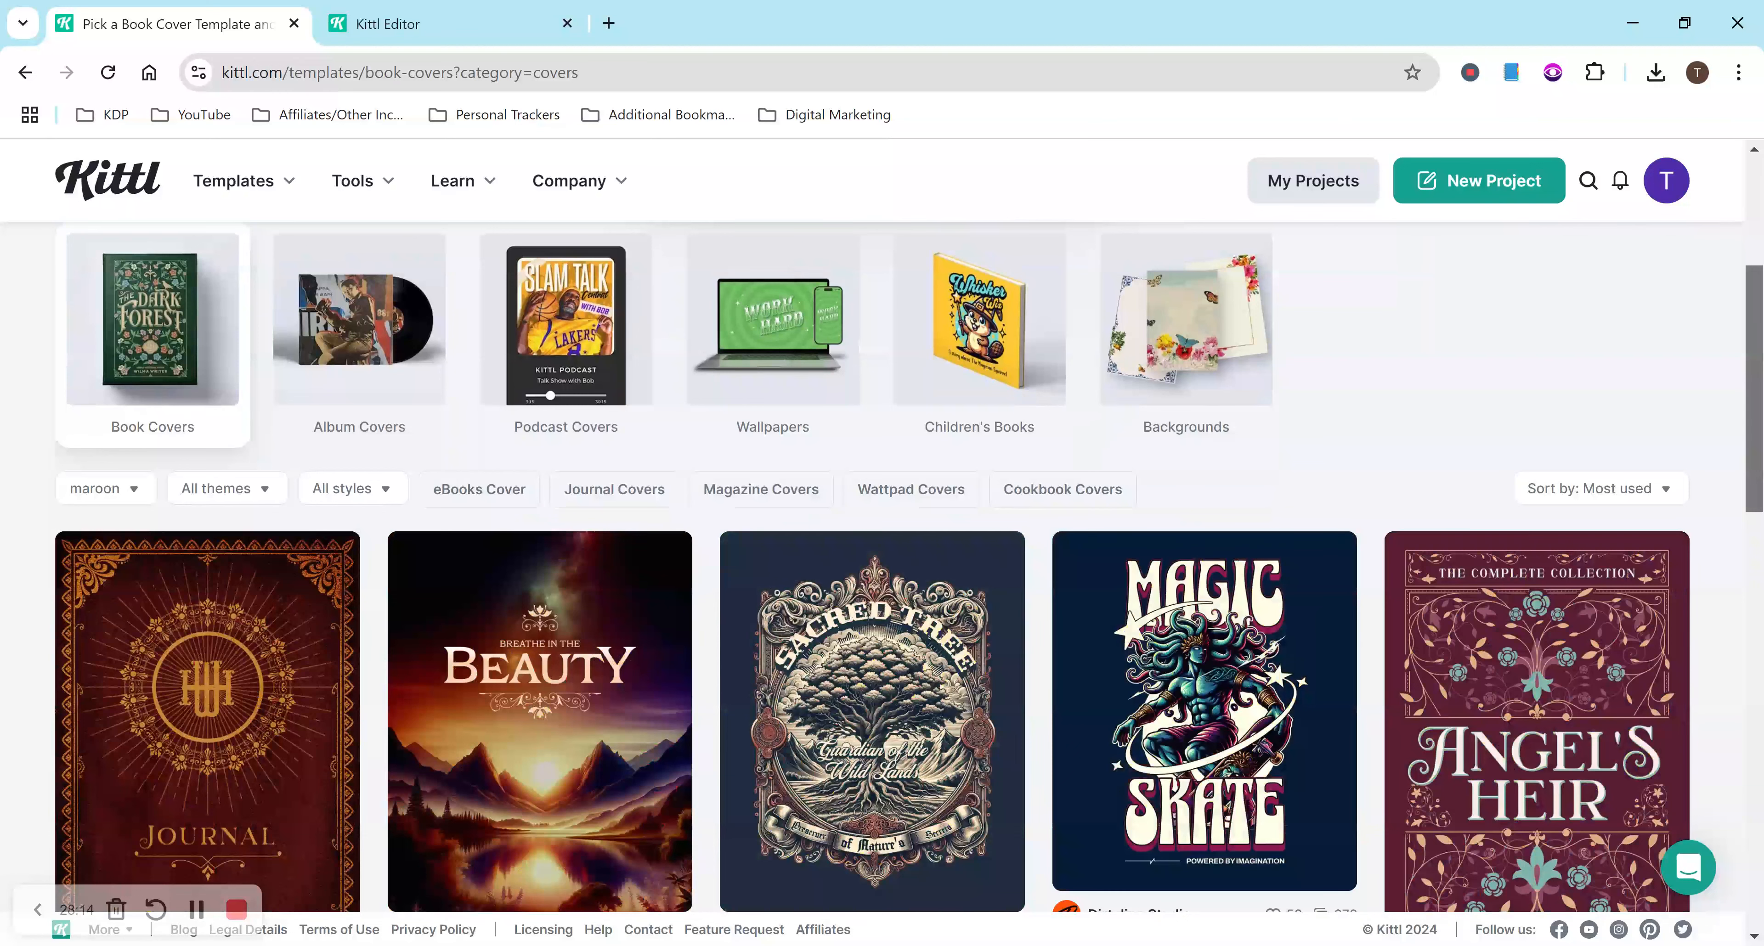
# Step: Review the theme and style filter options and browse the maroon book cover templates
pyautogui.moveTo(1755, 389); pyautogui.dragTo(1754, 399)
pyautogui.click(220, 429)
pyautogui.click(217, 429)
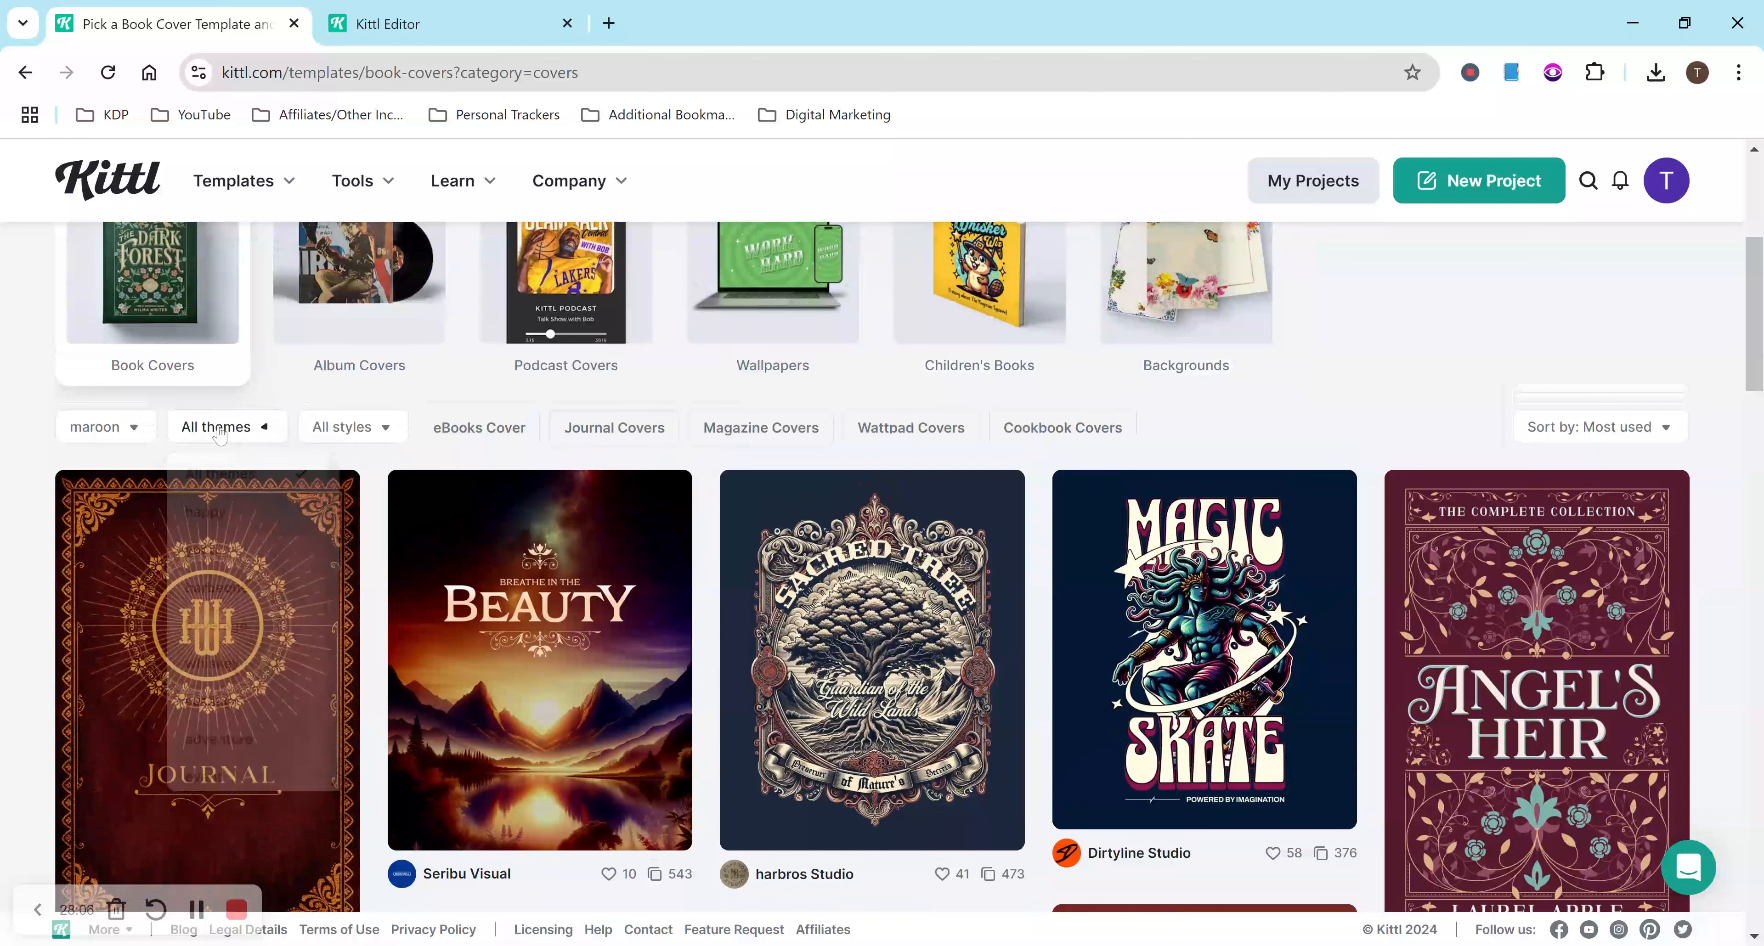
pyautogui.click(369, 428)
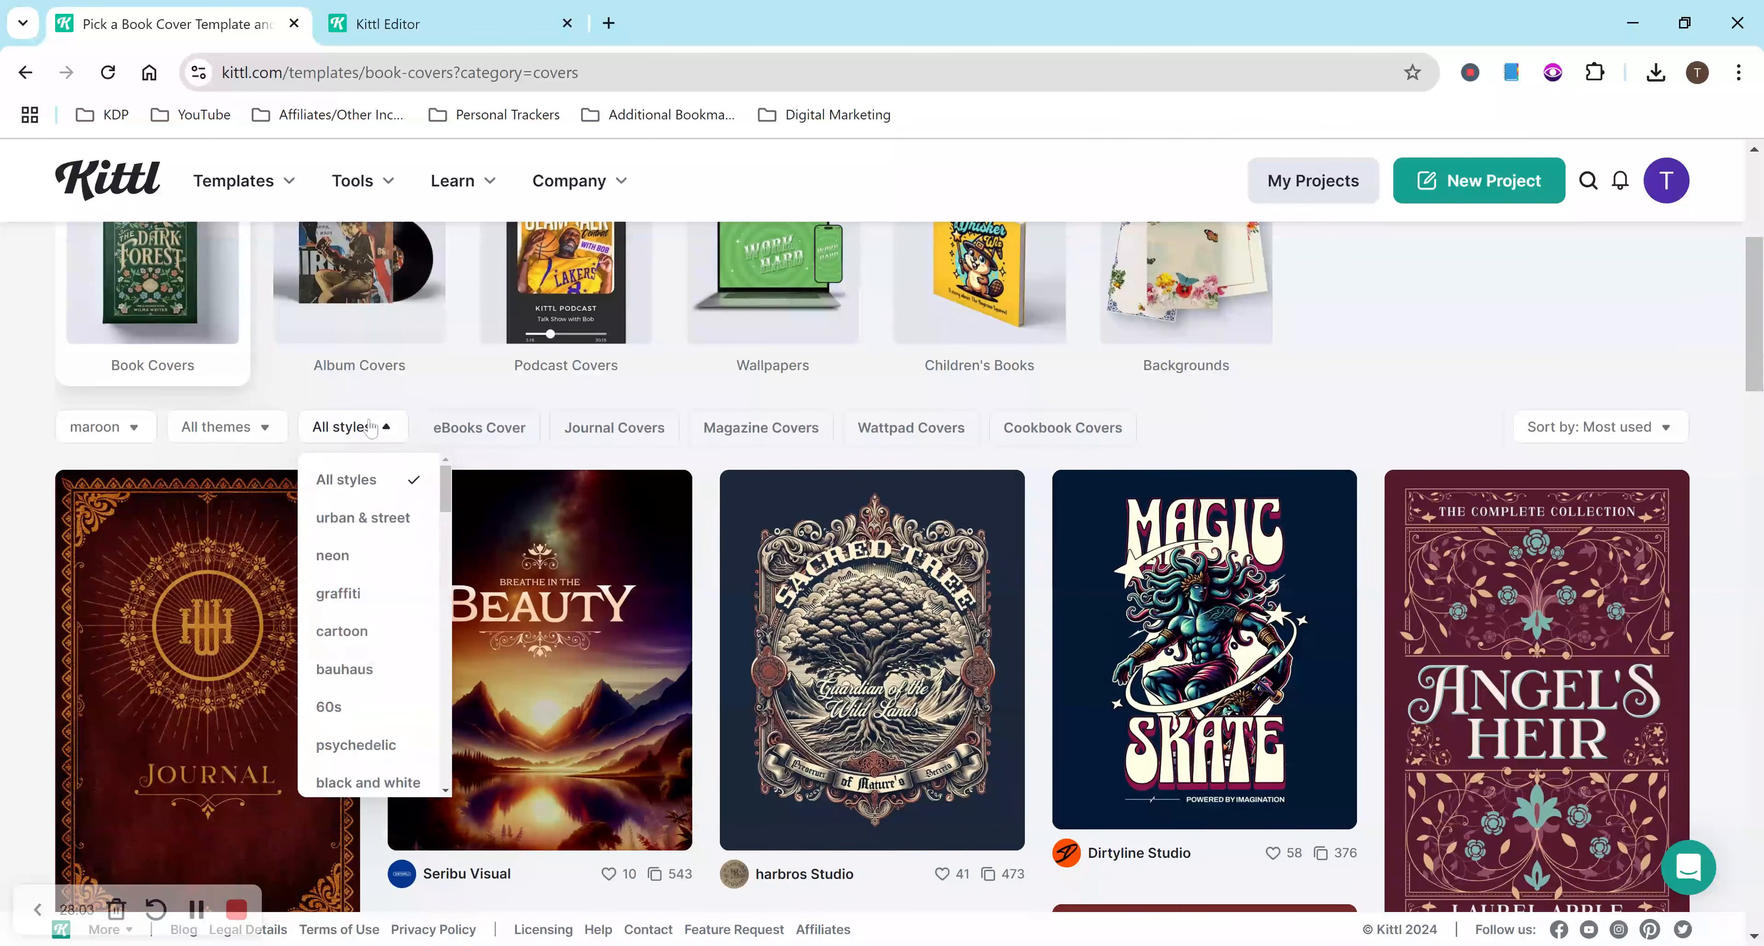
pyautogui.click(370, 428)
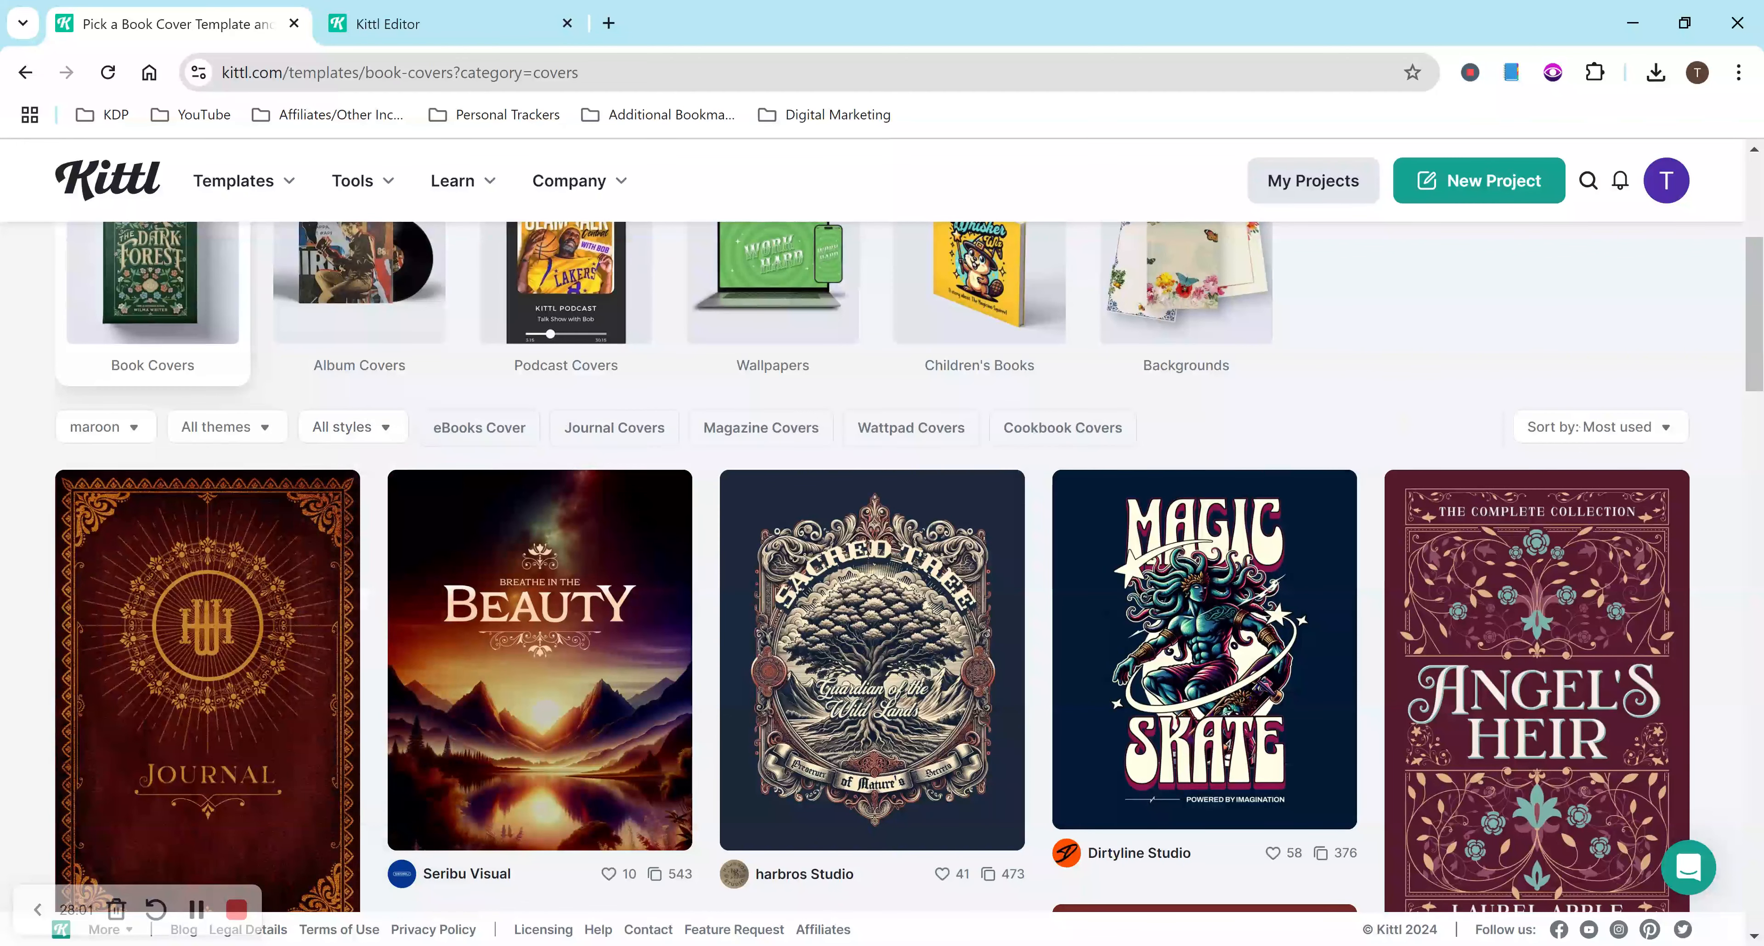
pyautogui.scroll(-6, 371, 428)
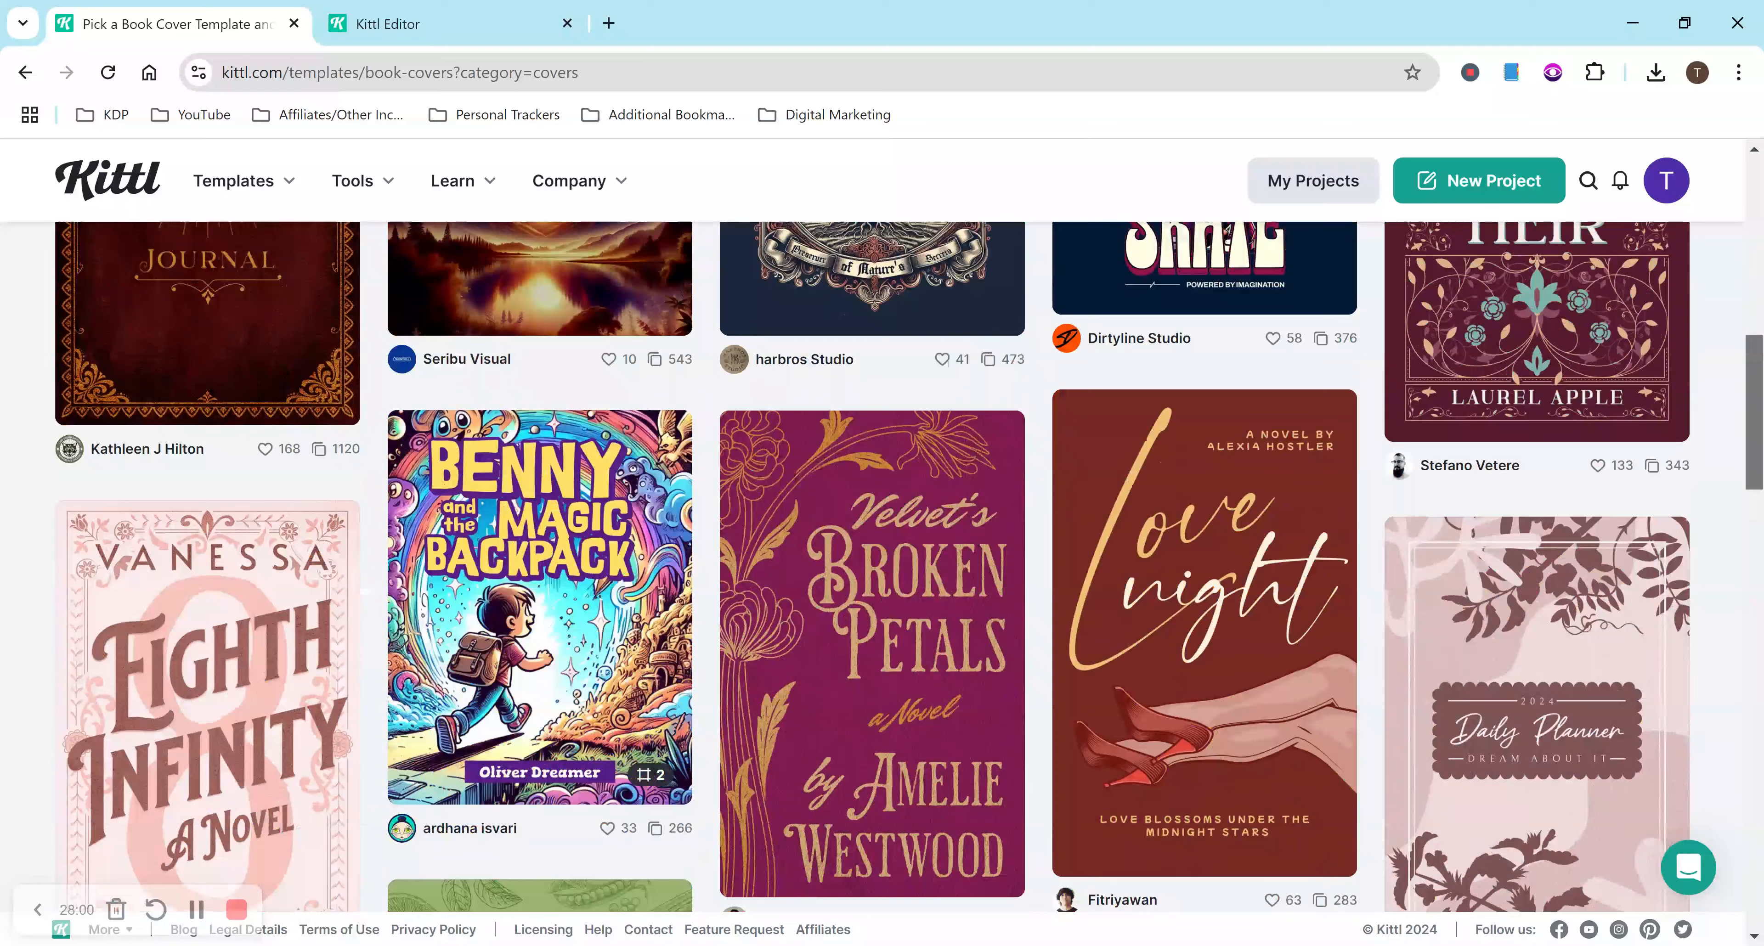
pyautogui.scroll(-15, 882, 567)
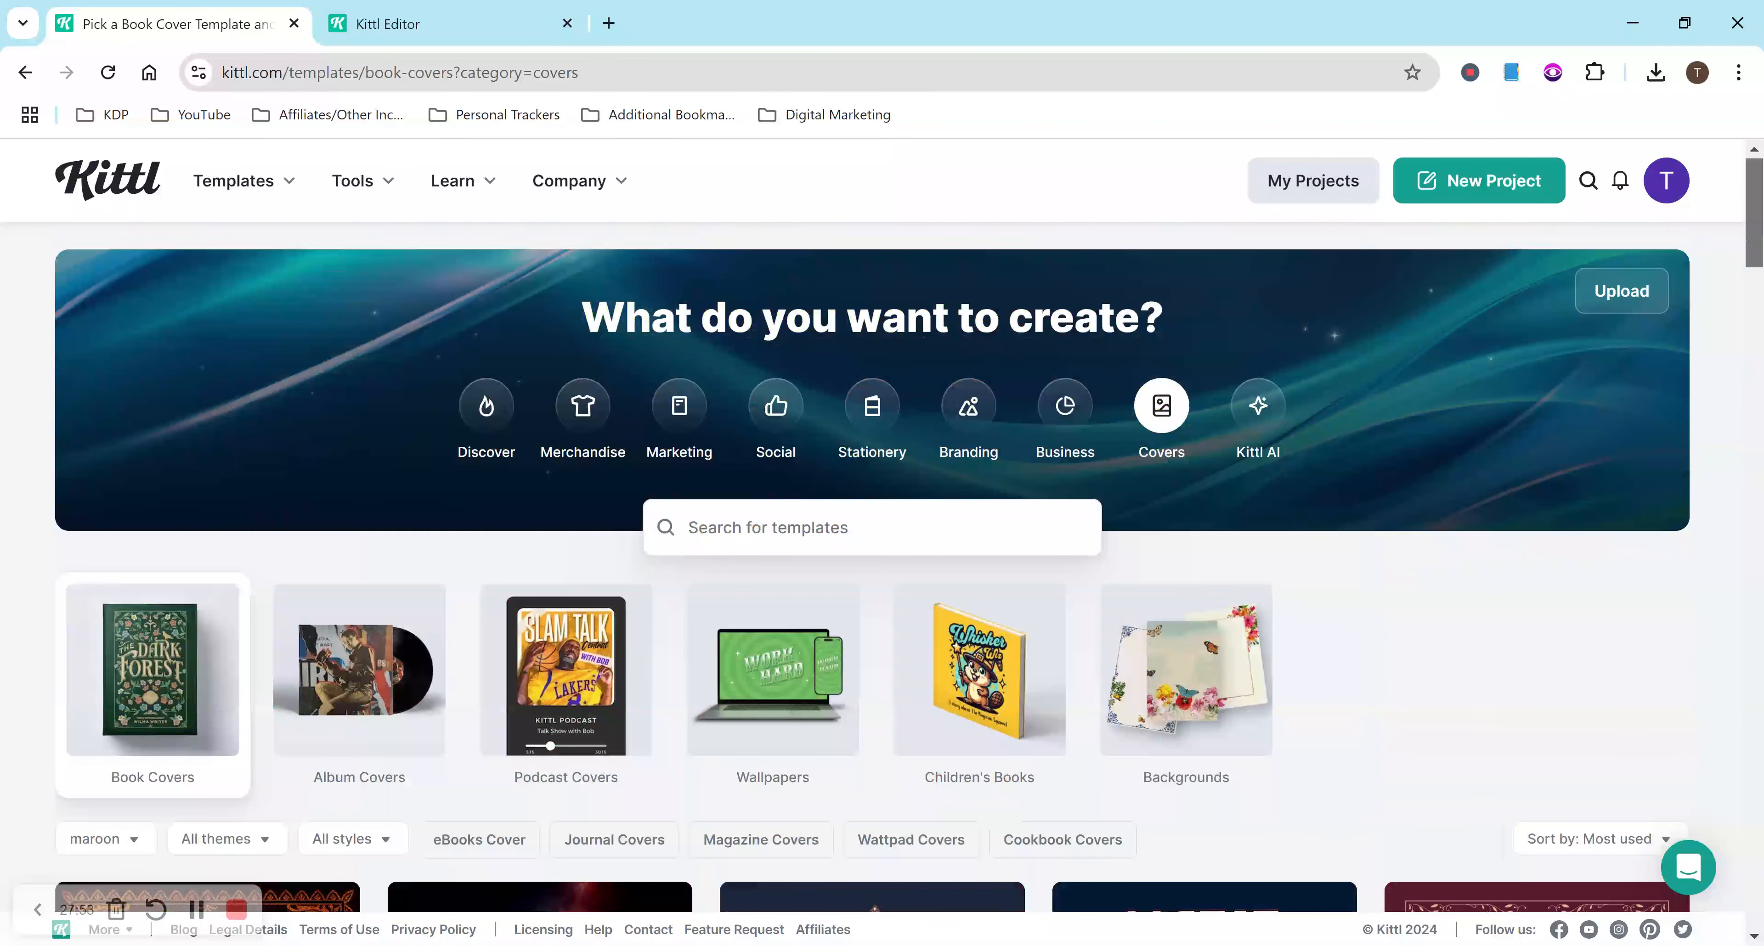
# Step: Switch to the Starfalls Fairy Tales project in the Kittl Editor and look through its saved projects and book cover templates
pyautogui.click(387, 23)
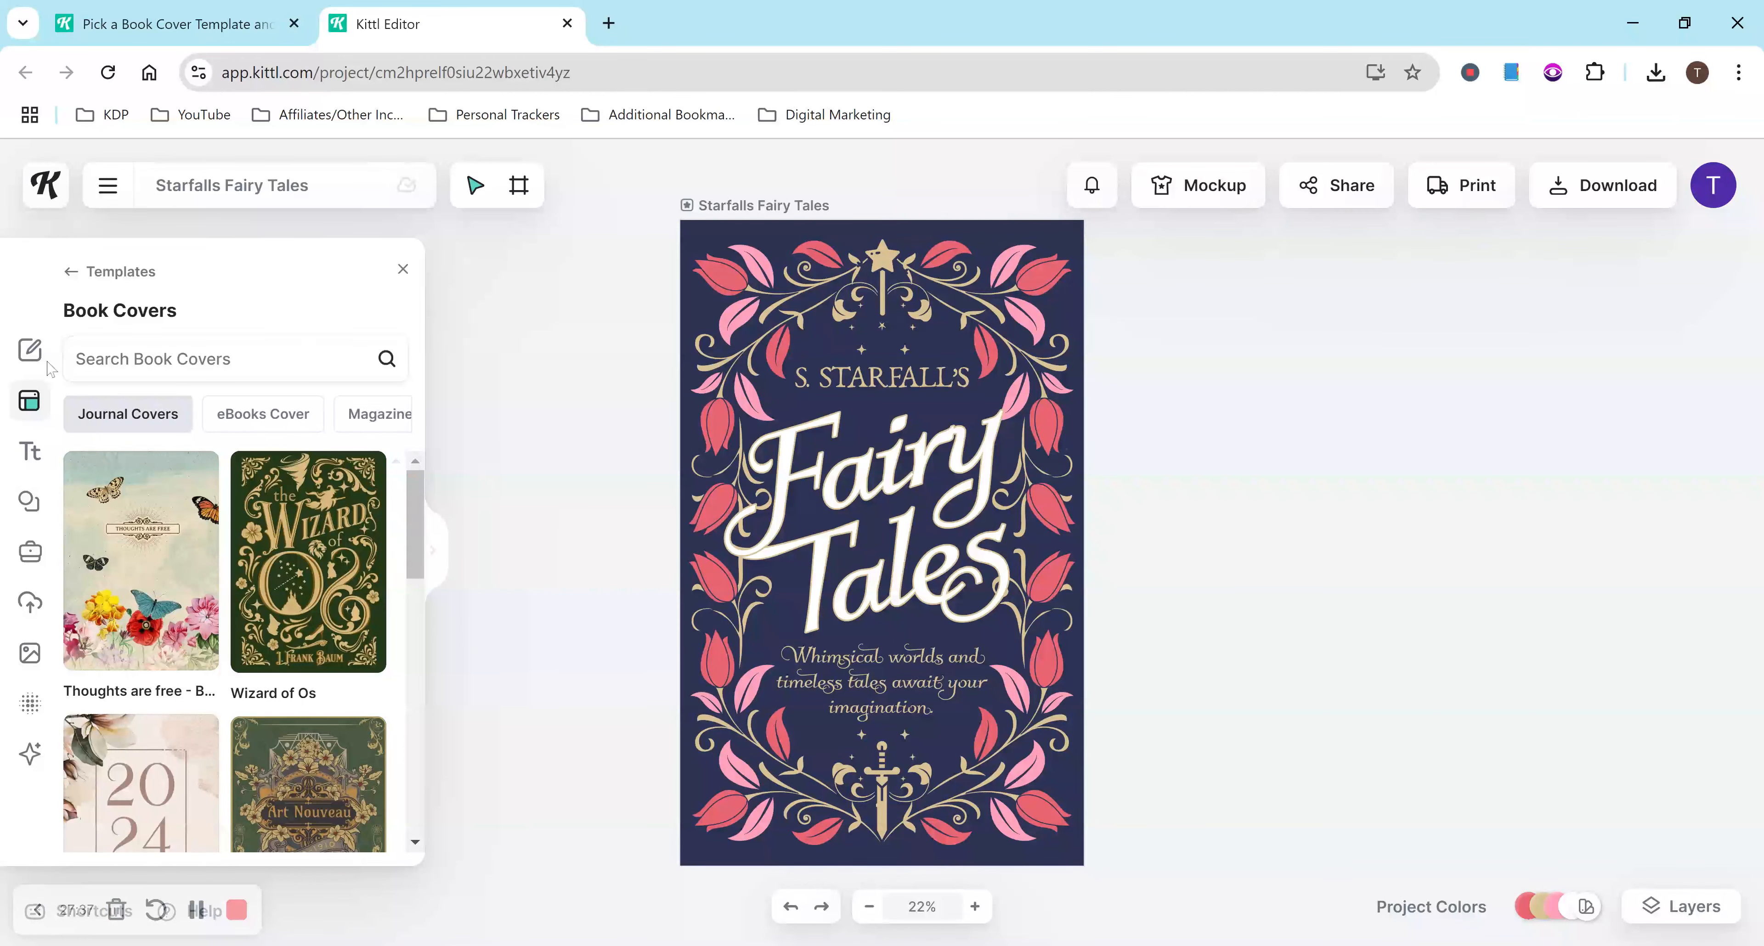
pyautogui.click(31, 352)
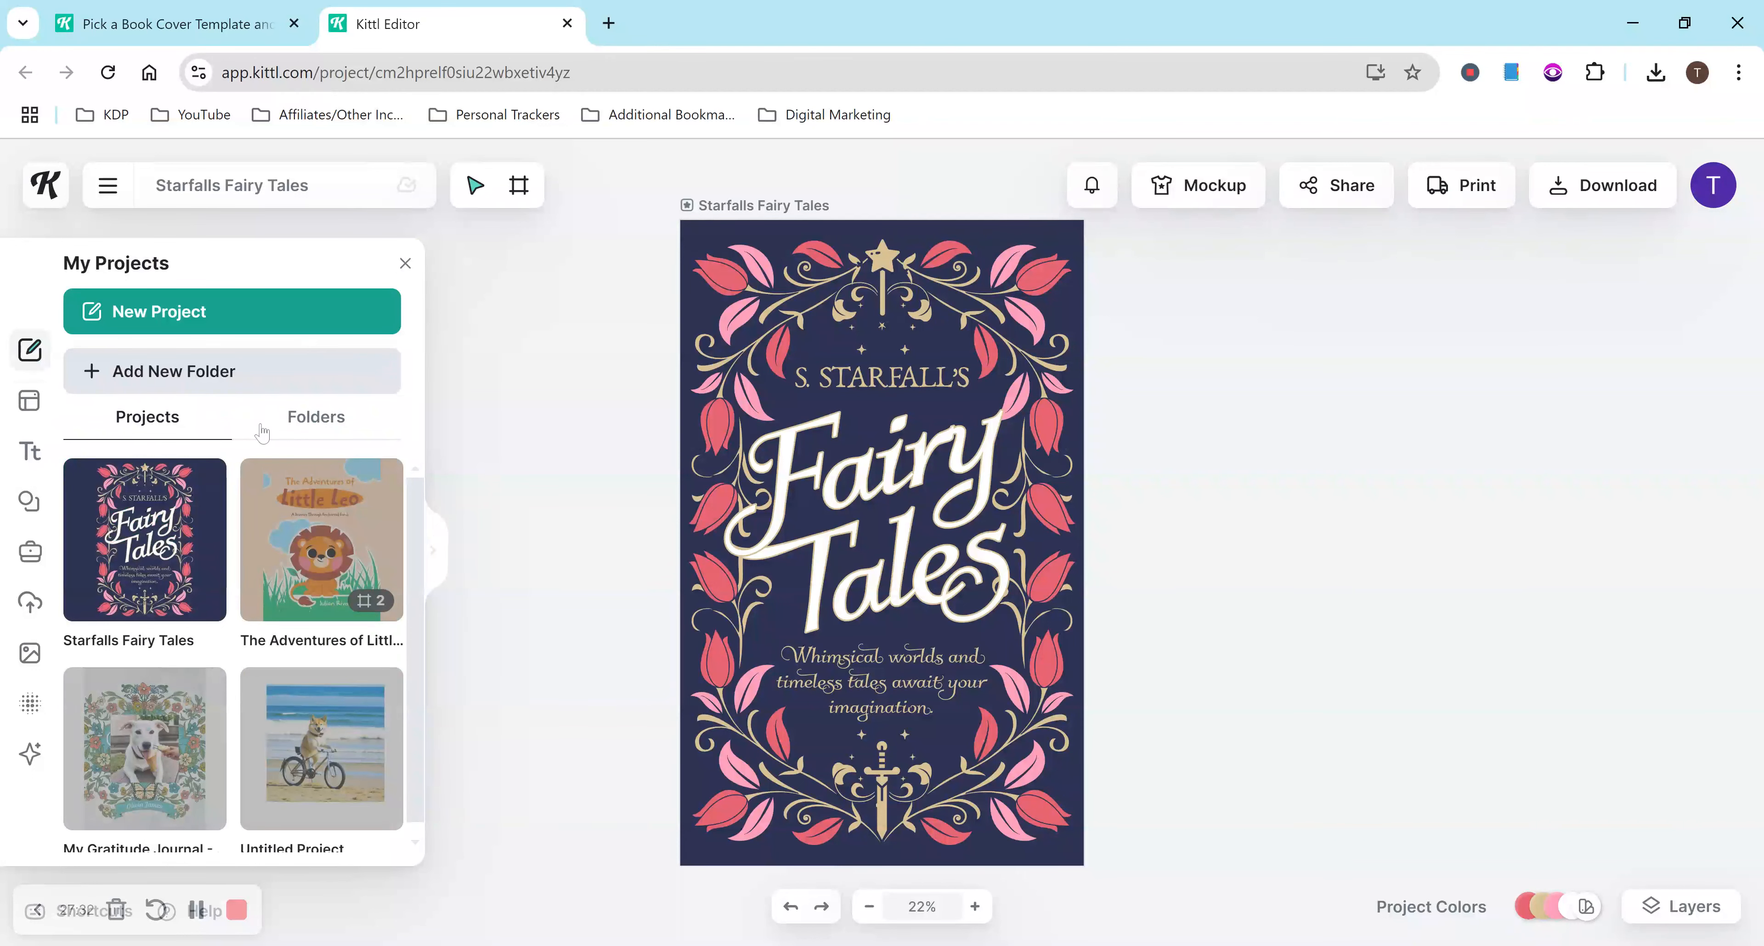
pyautogui.click(29, 402)
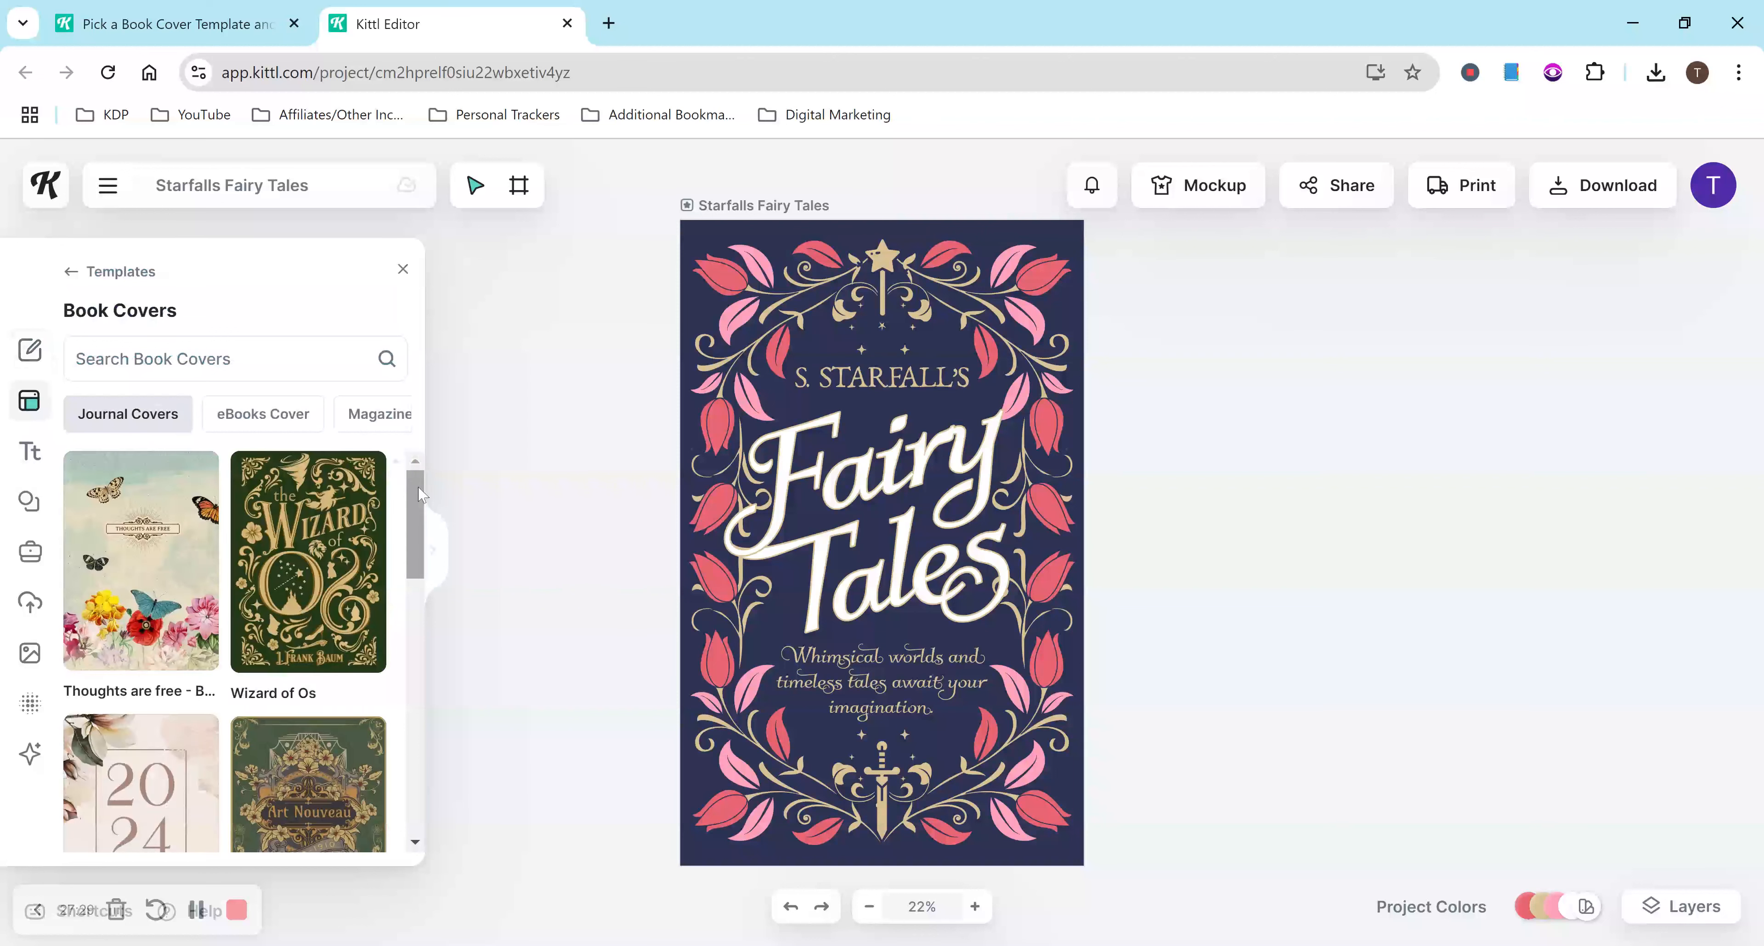
pyautogui.scroll(-1, 416, 506)
pyautogui.scroll(-4, 418, 536)
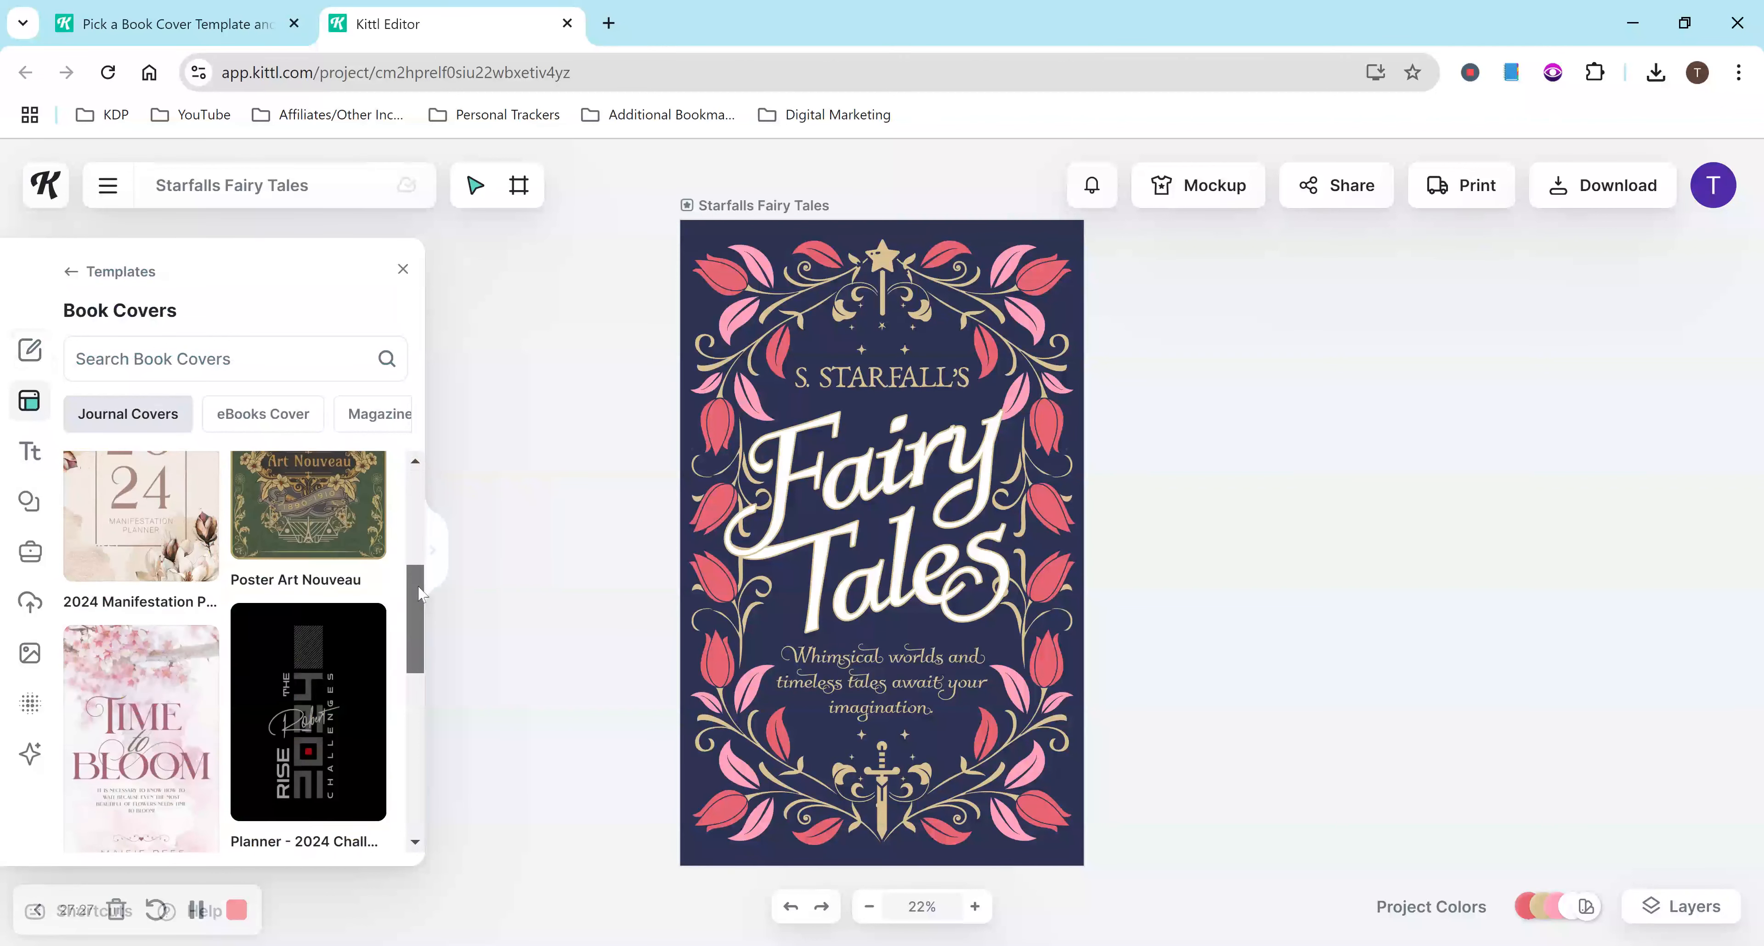
pyautogui.scroll(-7, 417, 670)
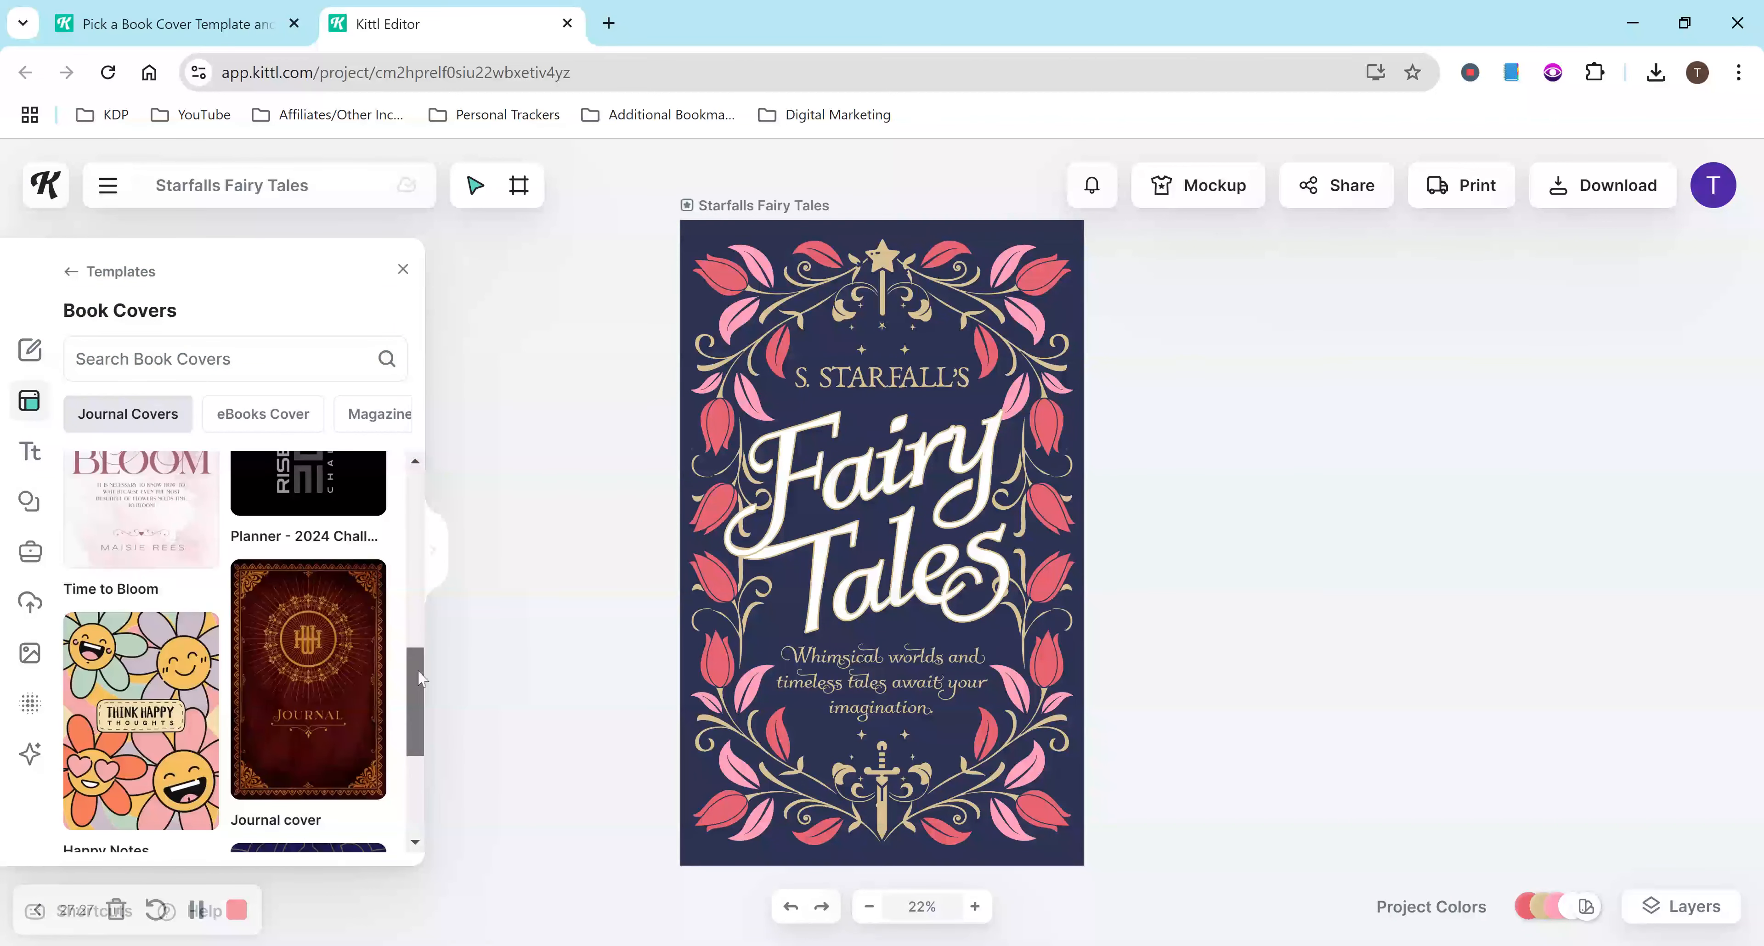
pyautogui.click(419, 709)
pyautogui.moveTo(414, 684); pyautogui.dragTo(415, 494)
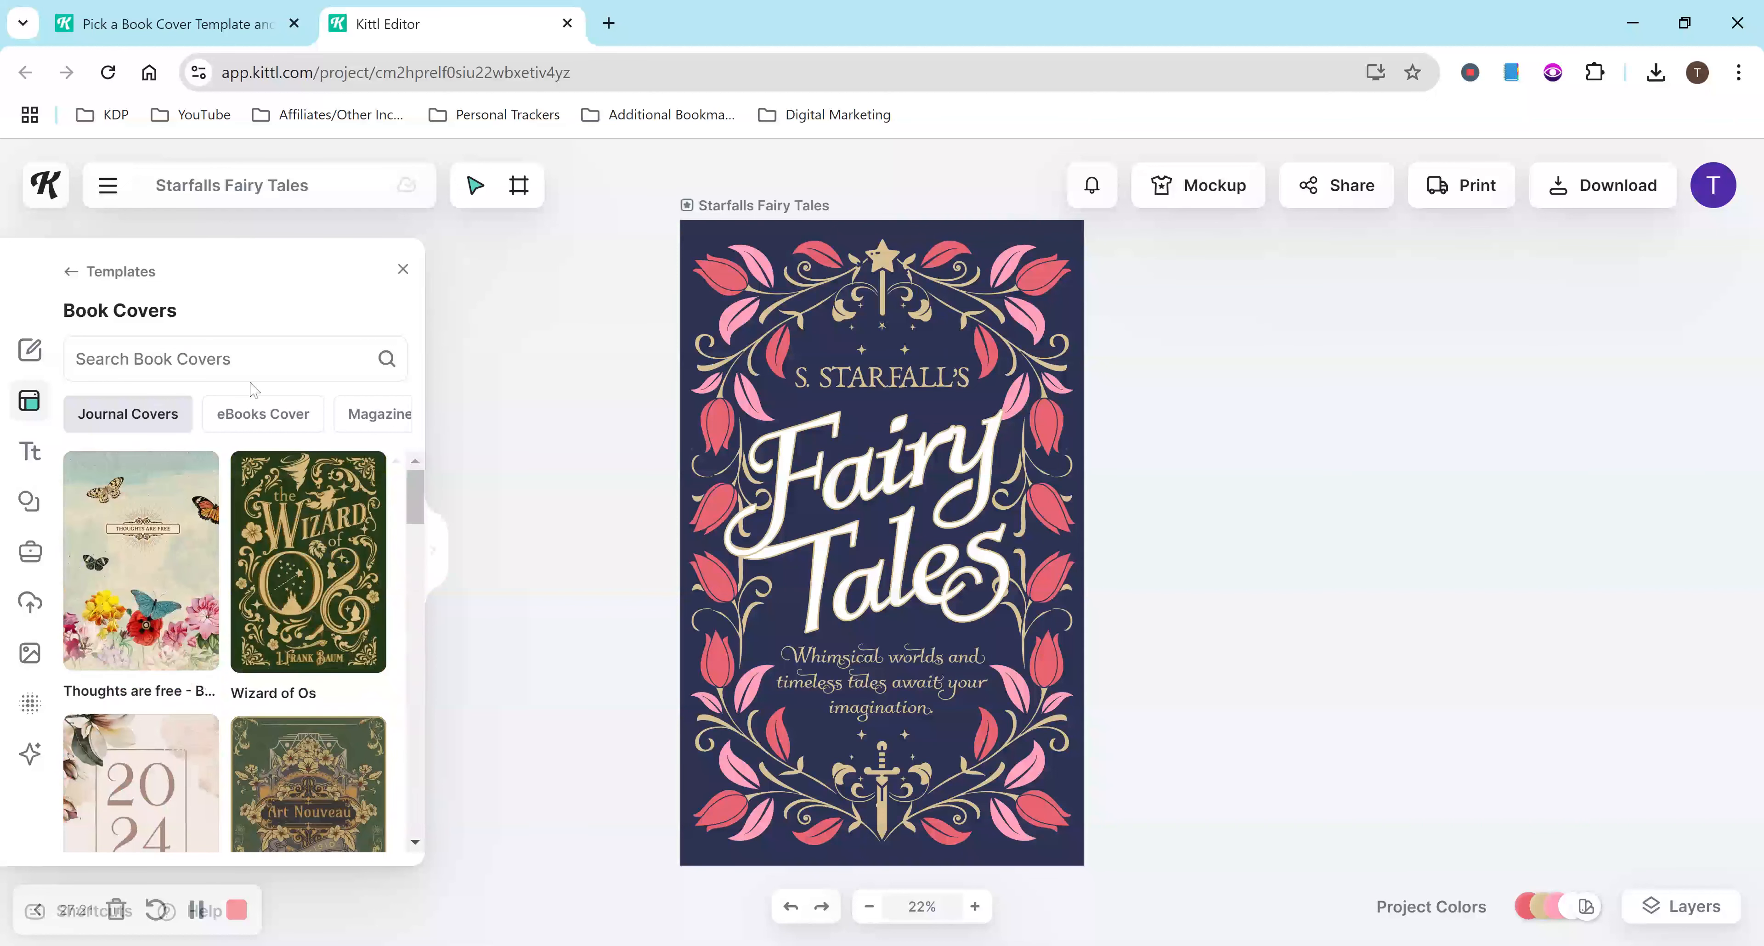
# Step: Examine the editor's ready-made text designs, from the vintage, paragraph and title sets to the decorated text and badges
pyautogui.click(15, 456)
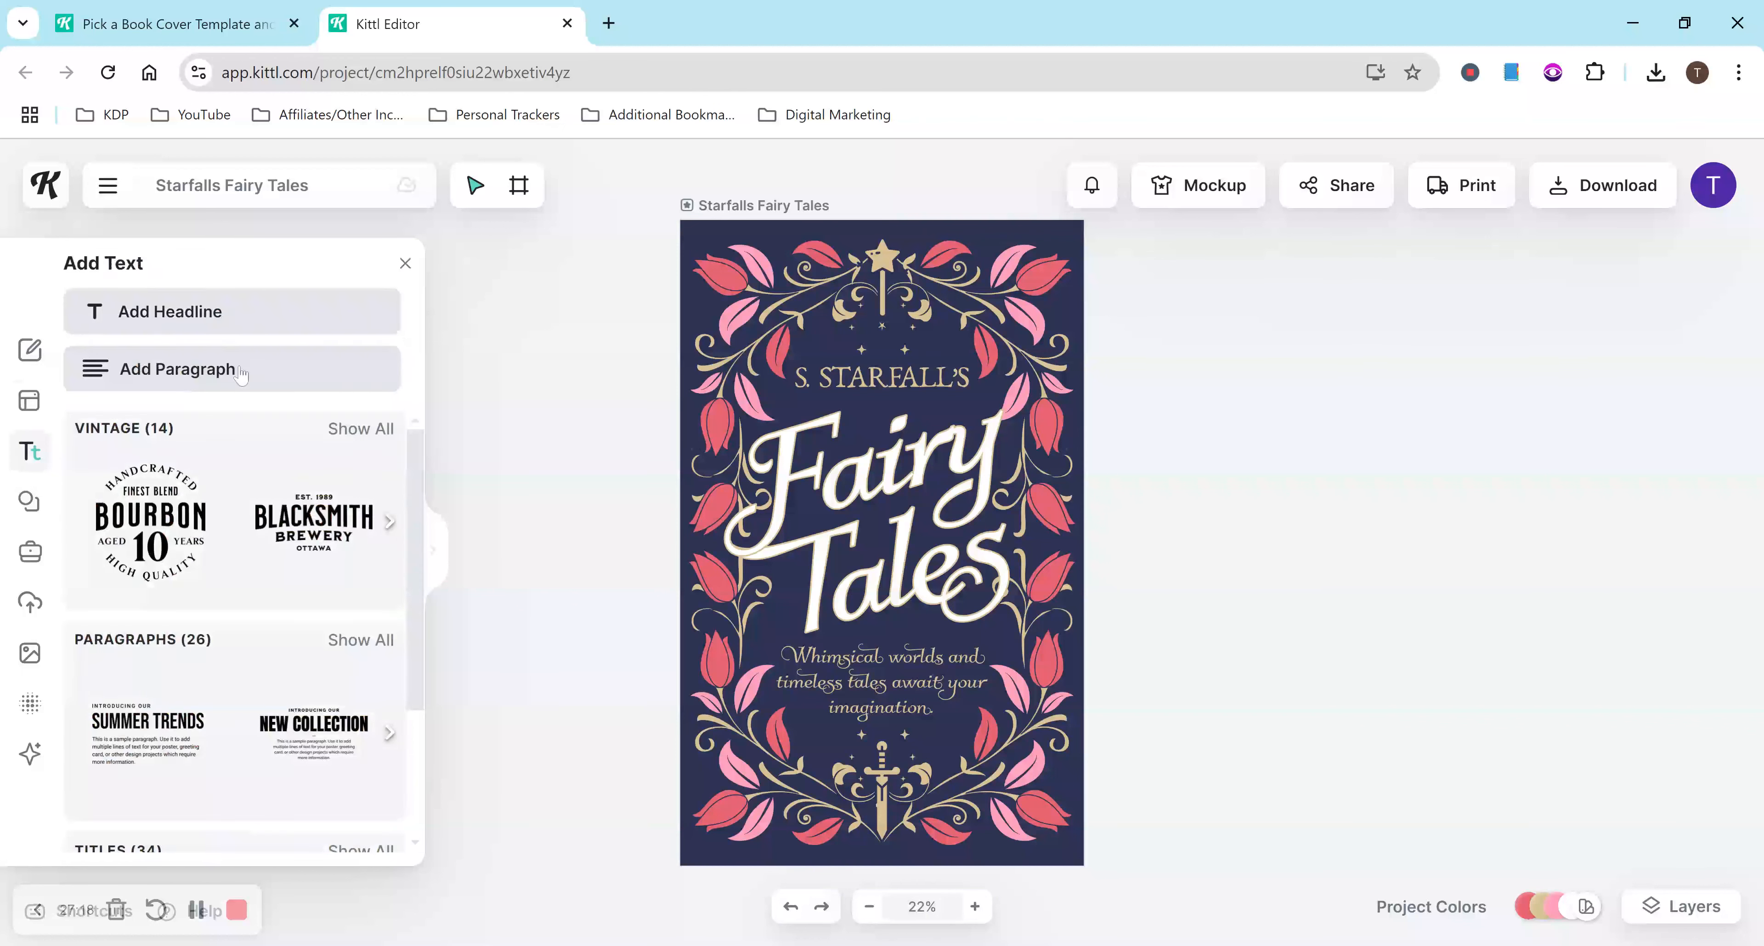
pyautogui.scroll(-1, 418, 506)
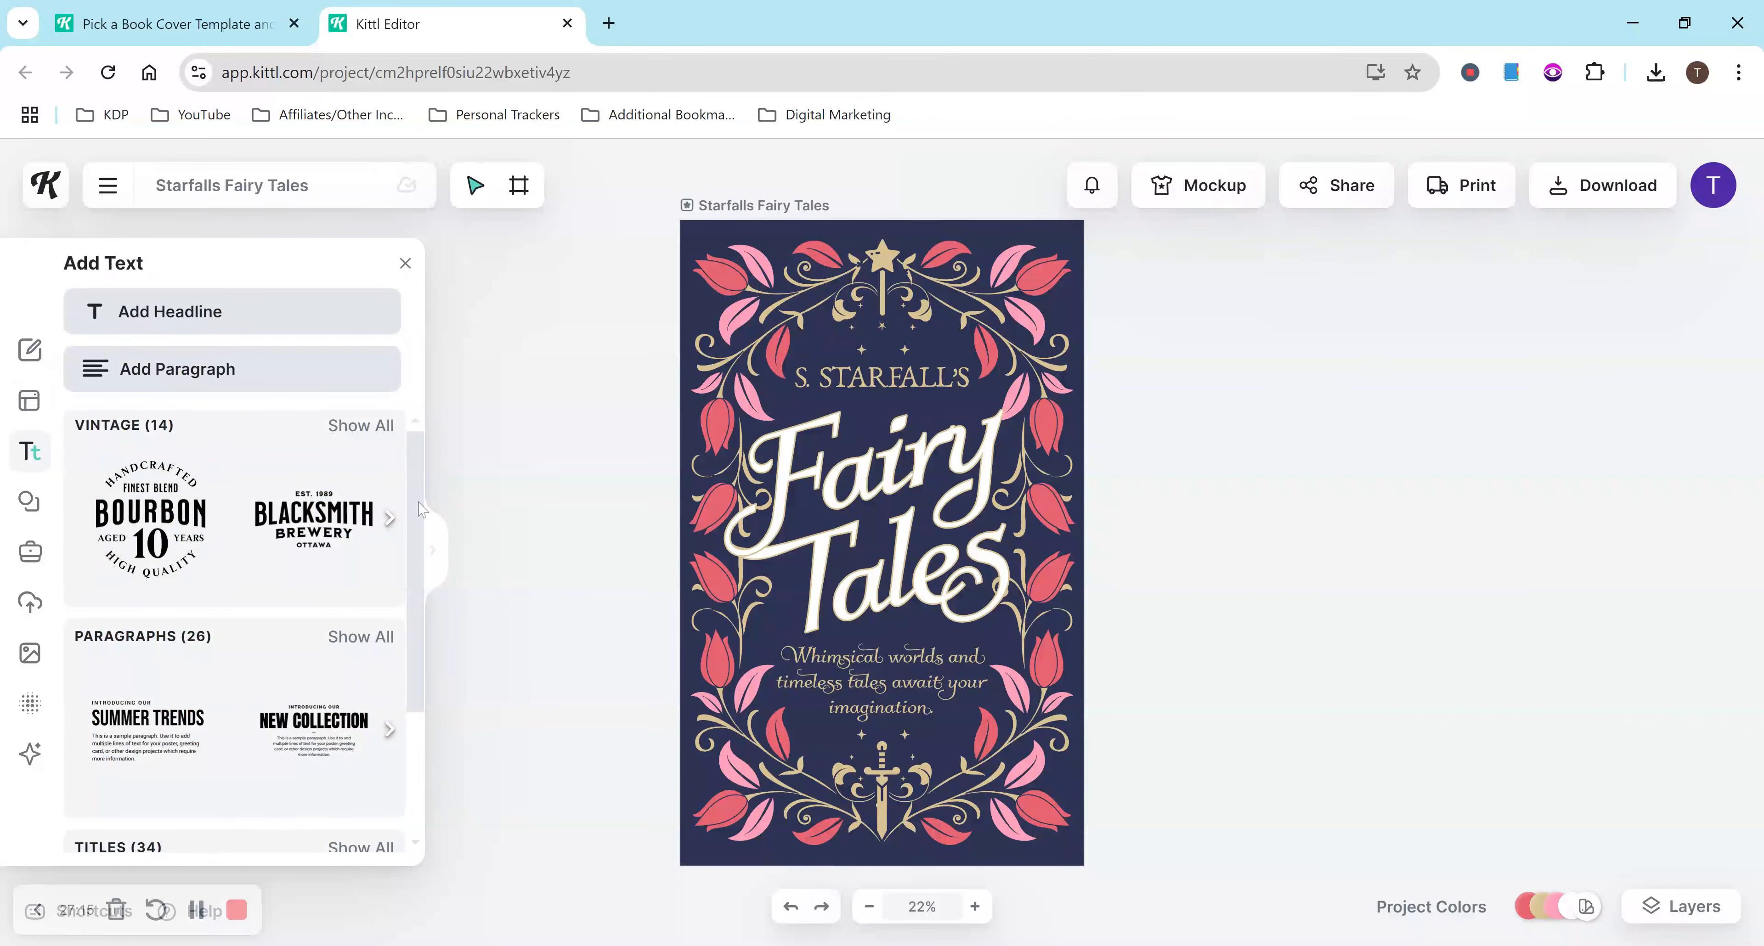
pyautogui.scroll(-4, 419, 510)
pyautogui.scroll(-1, 411, 670)
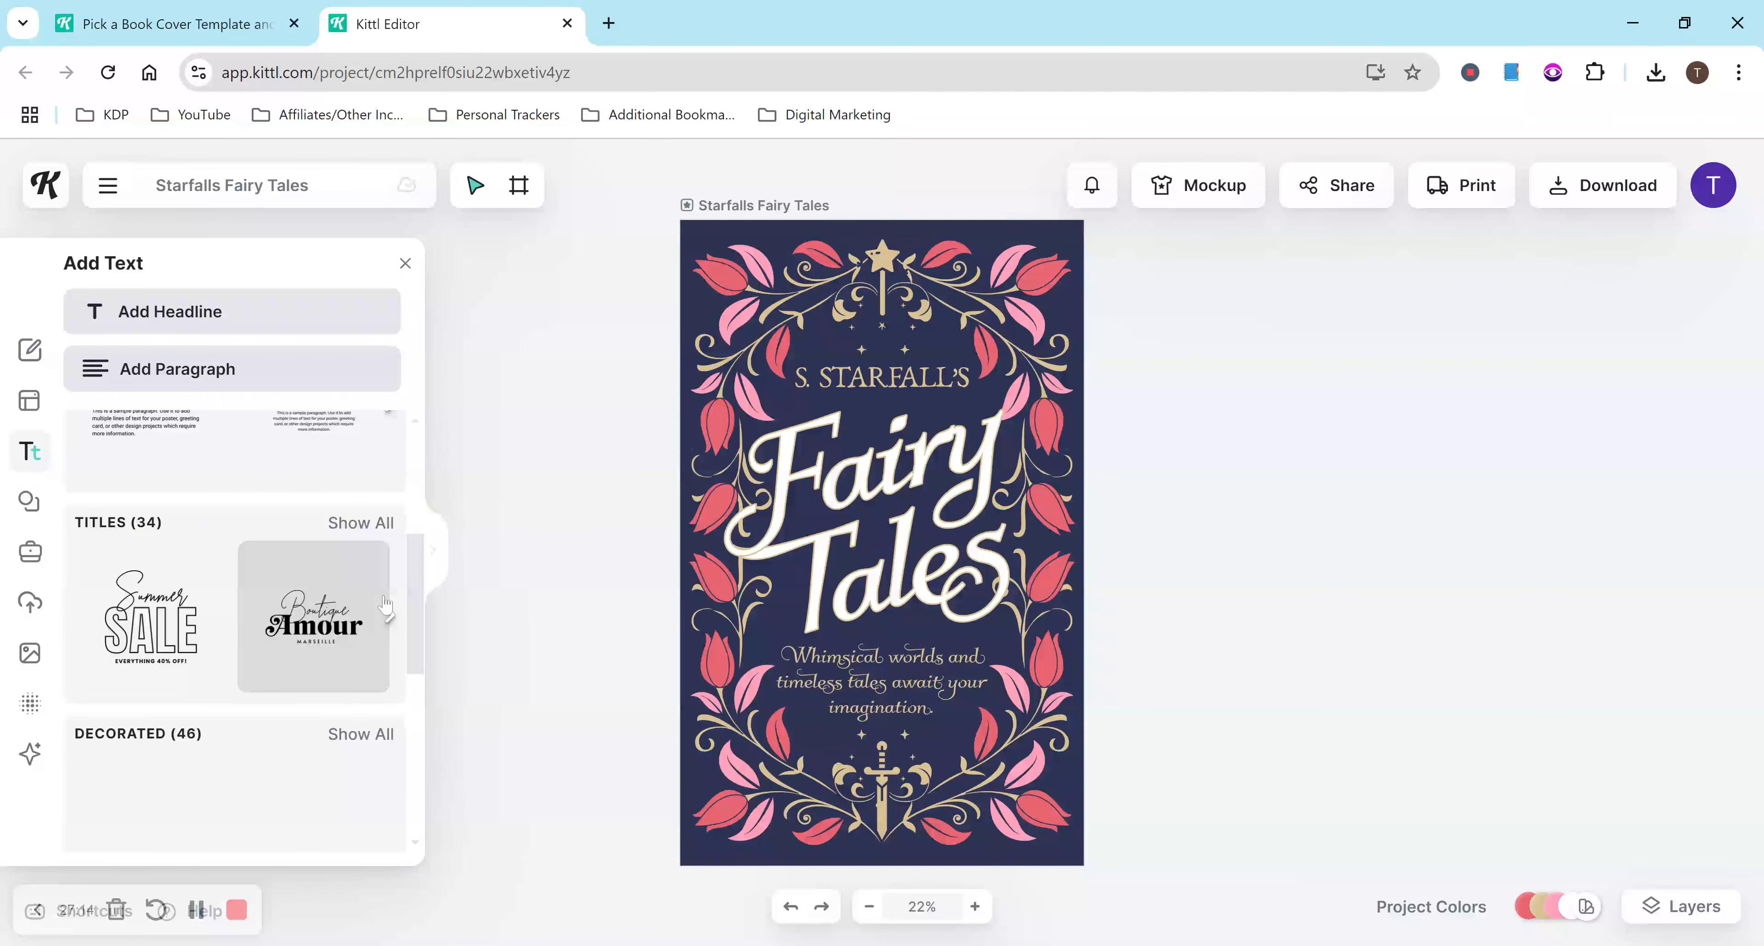
pyautogui.scroll(-5, 385, 606)
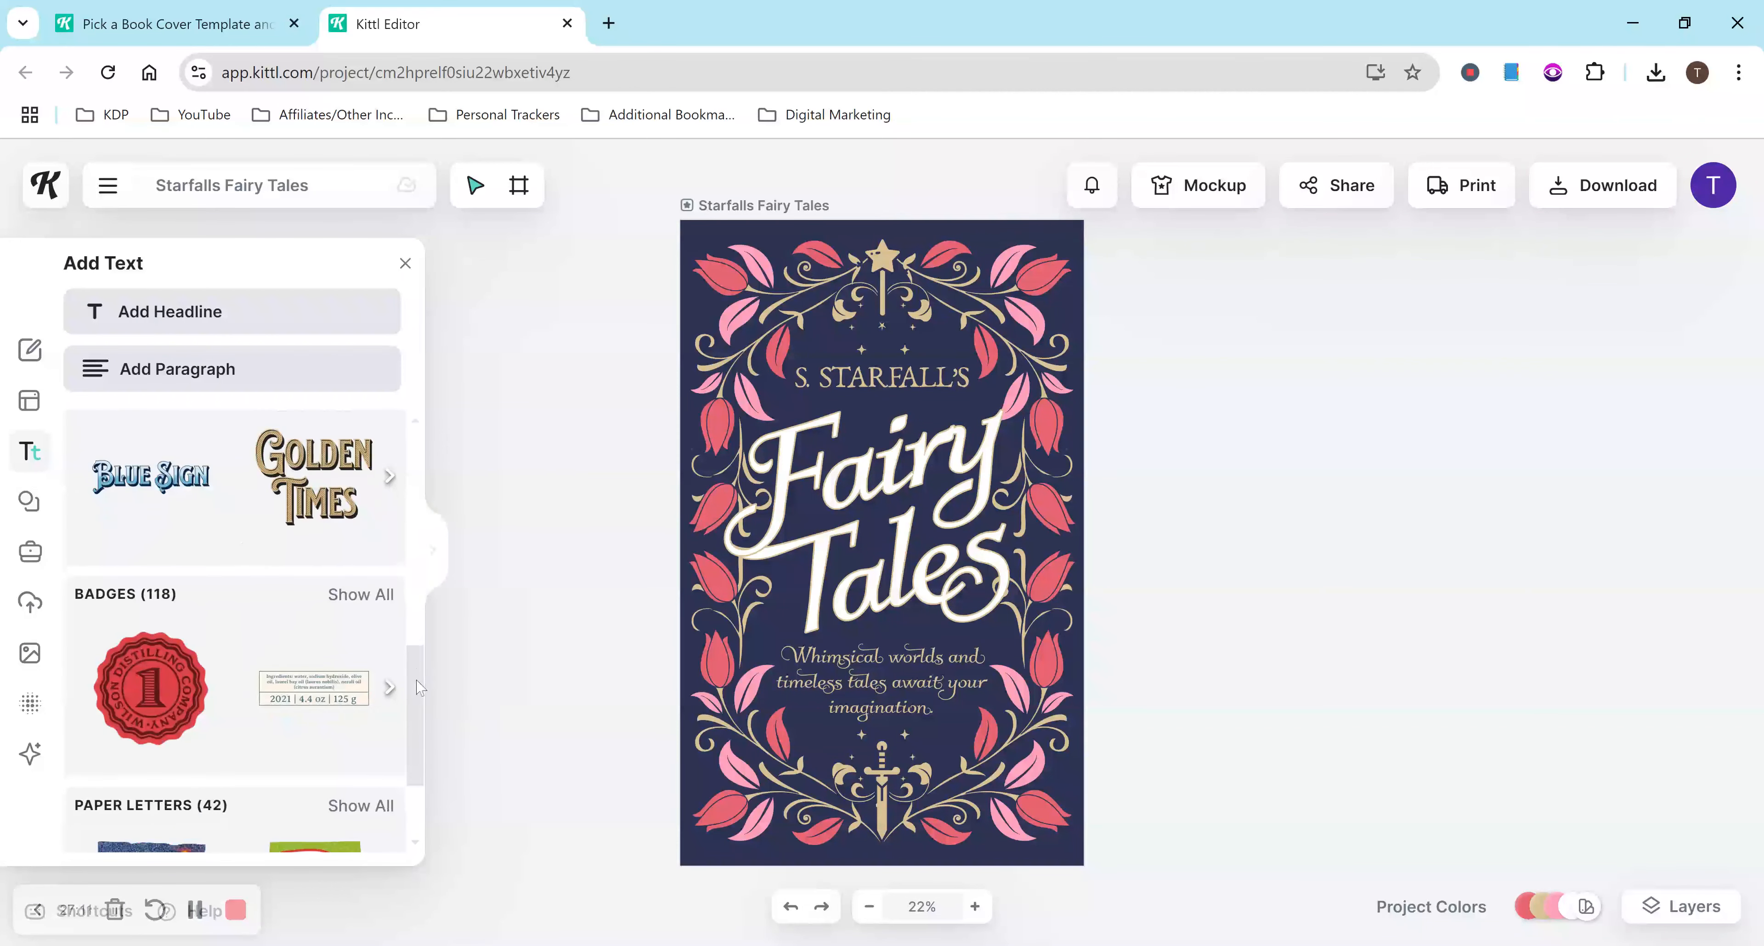
pyautogui.moveTo(416, 681); pyautogui.dragTo(457, 282)
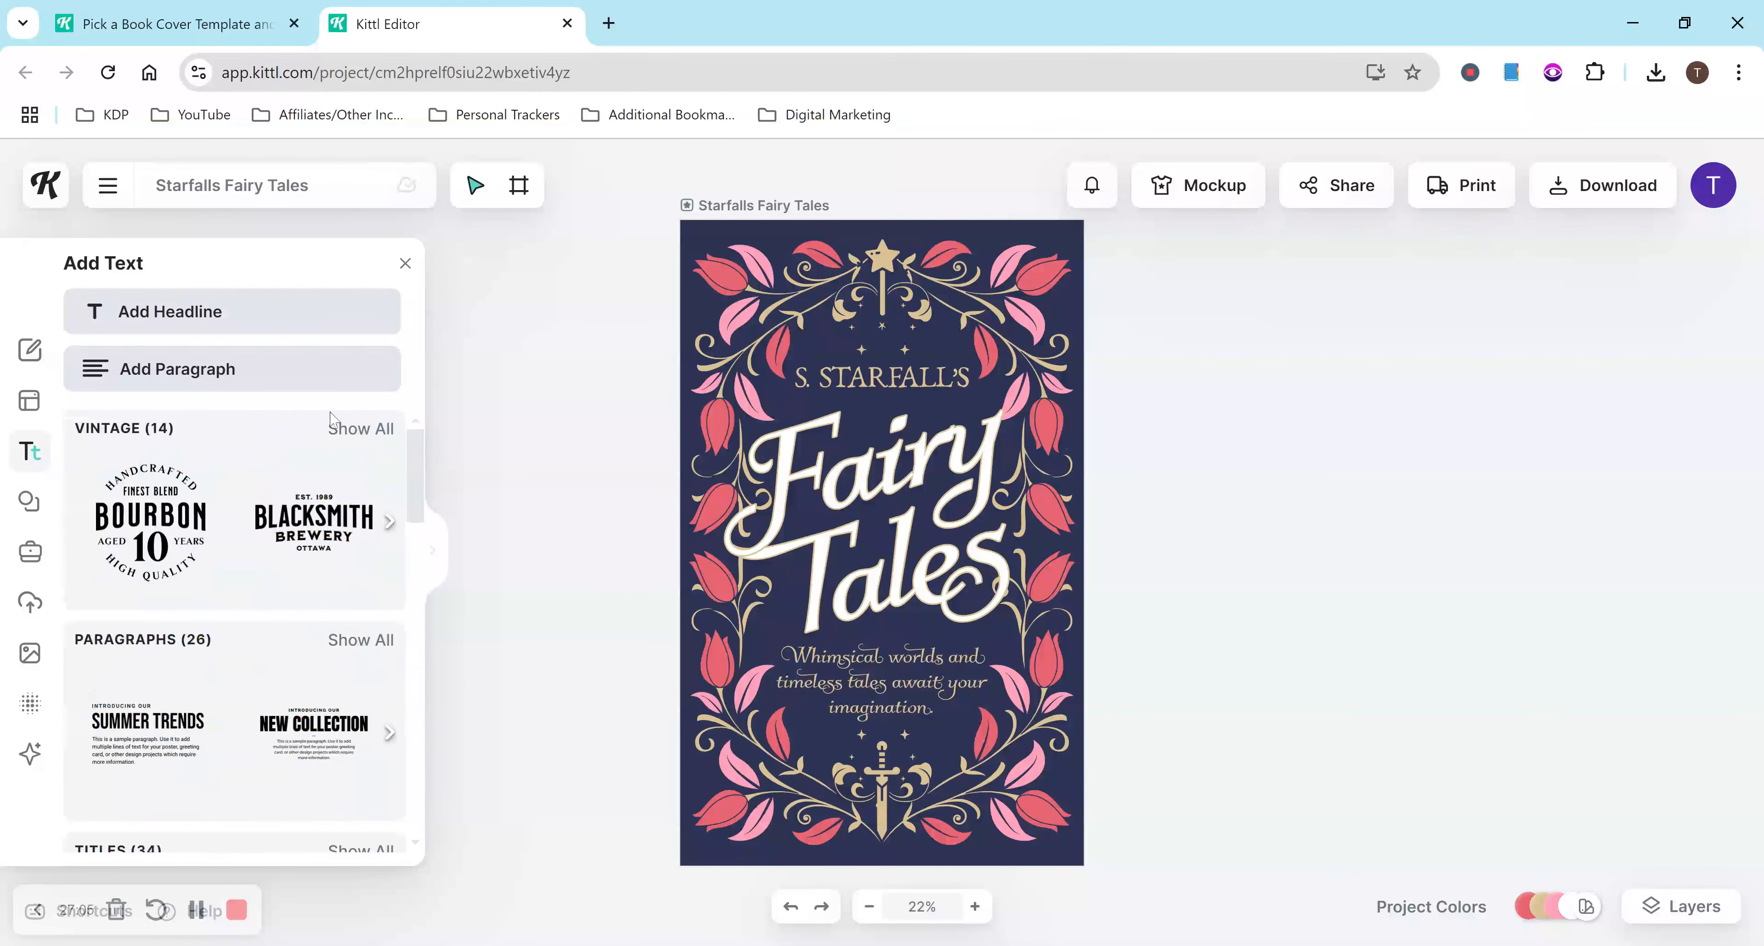
# Step: Look through the ornament, illustration and abstract categories of the editor's design elements
pyautogui.click(31, 500)
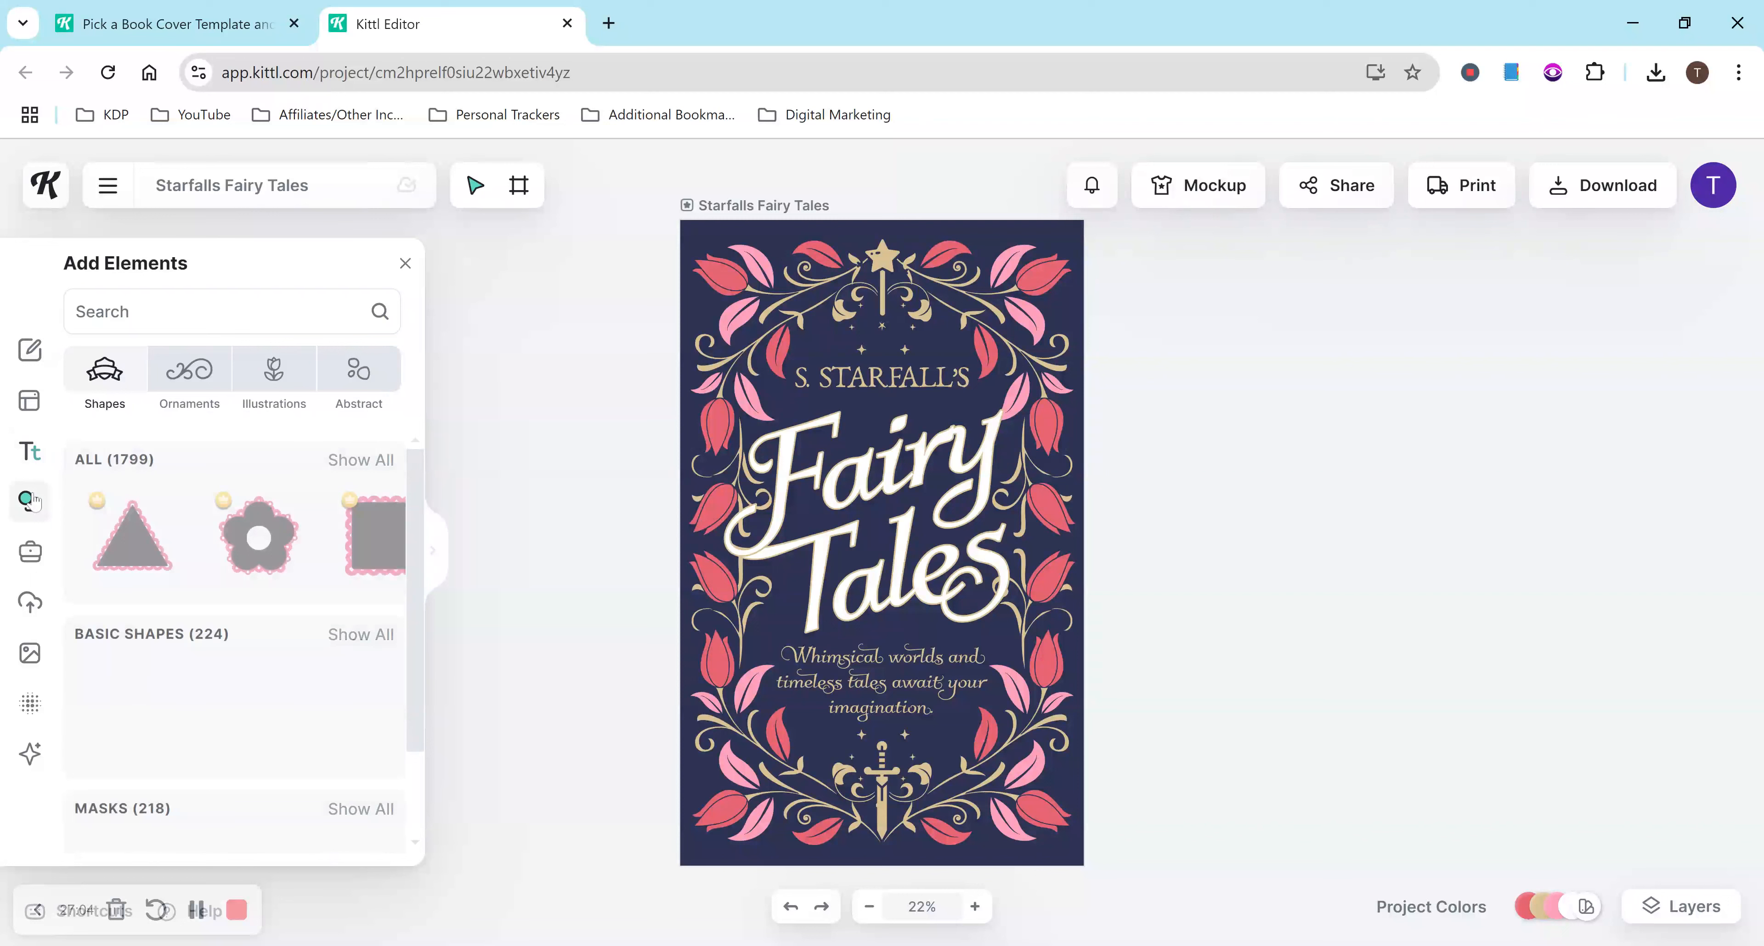
pyautogui.click(183, 377)
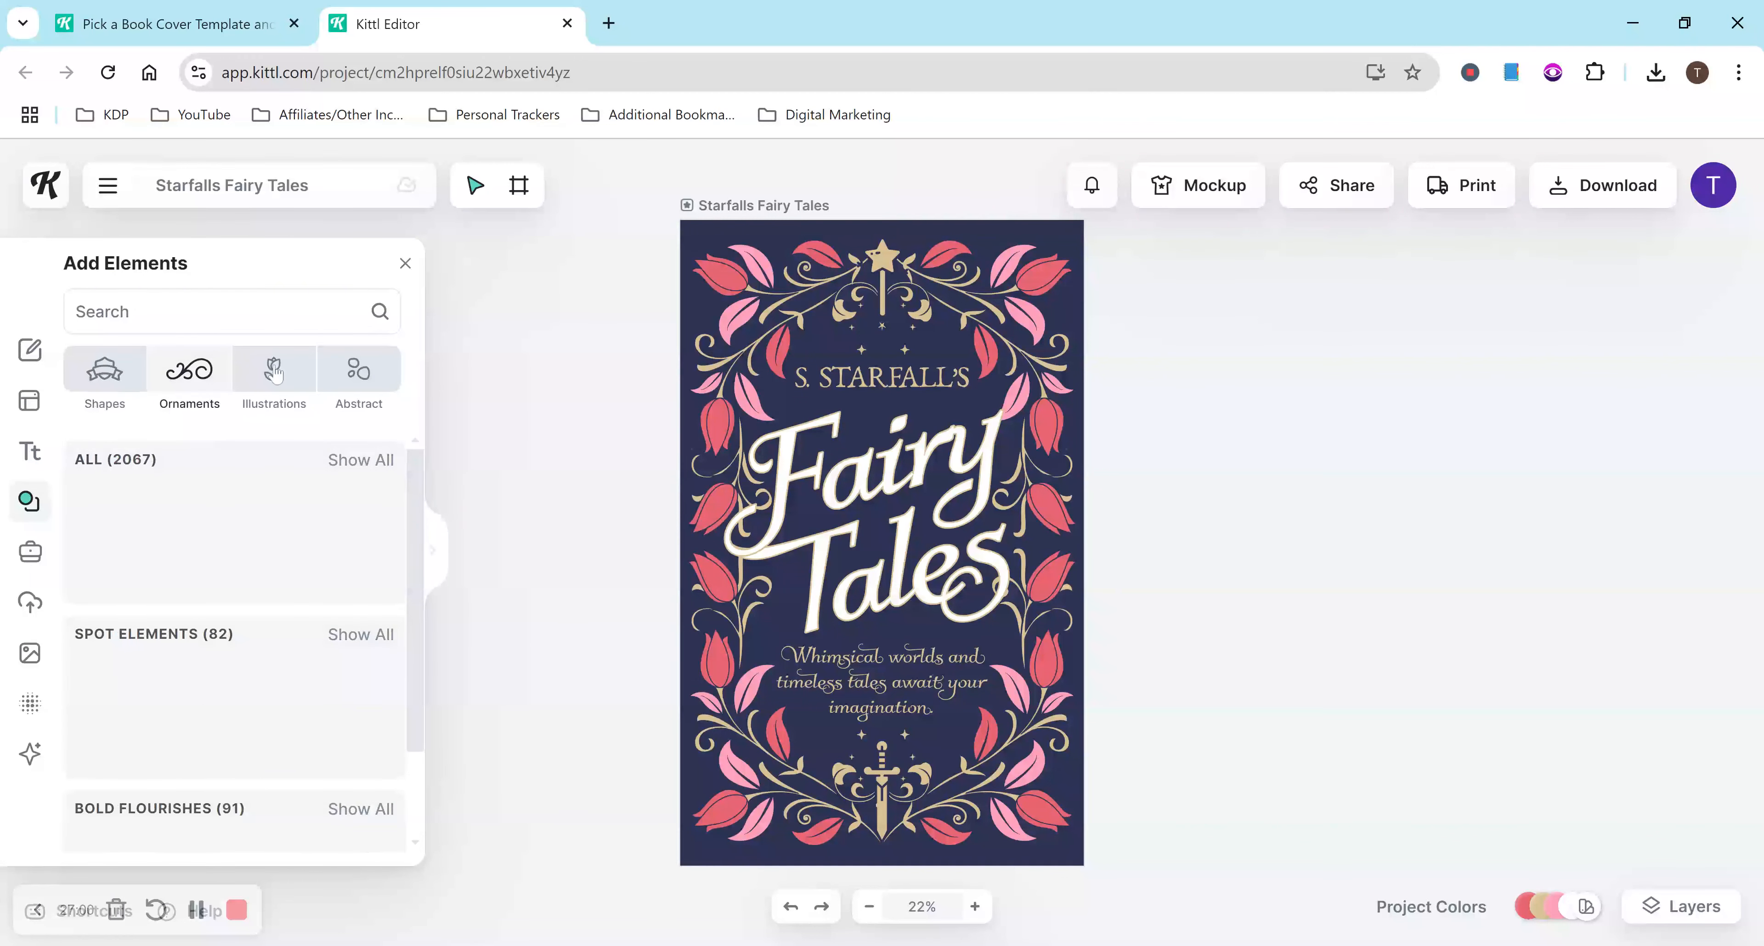
pyautogui.click(274, 373)
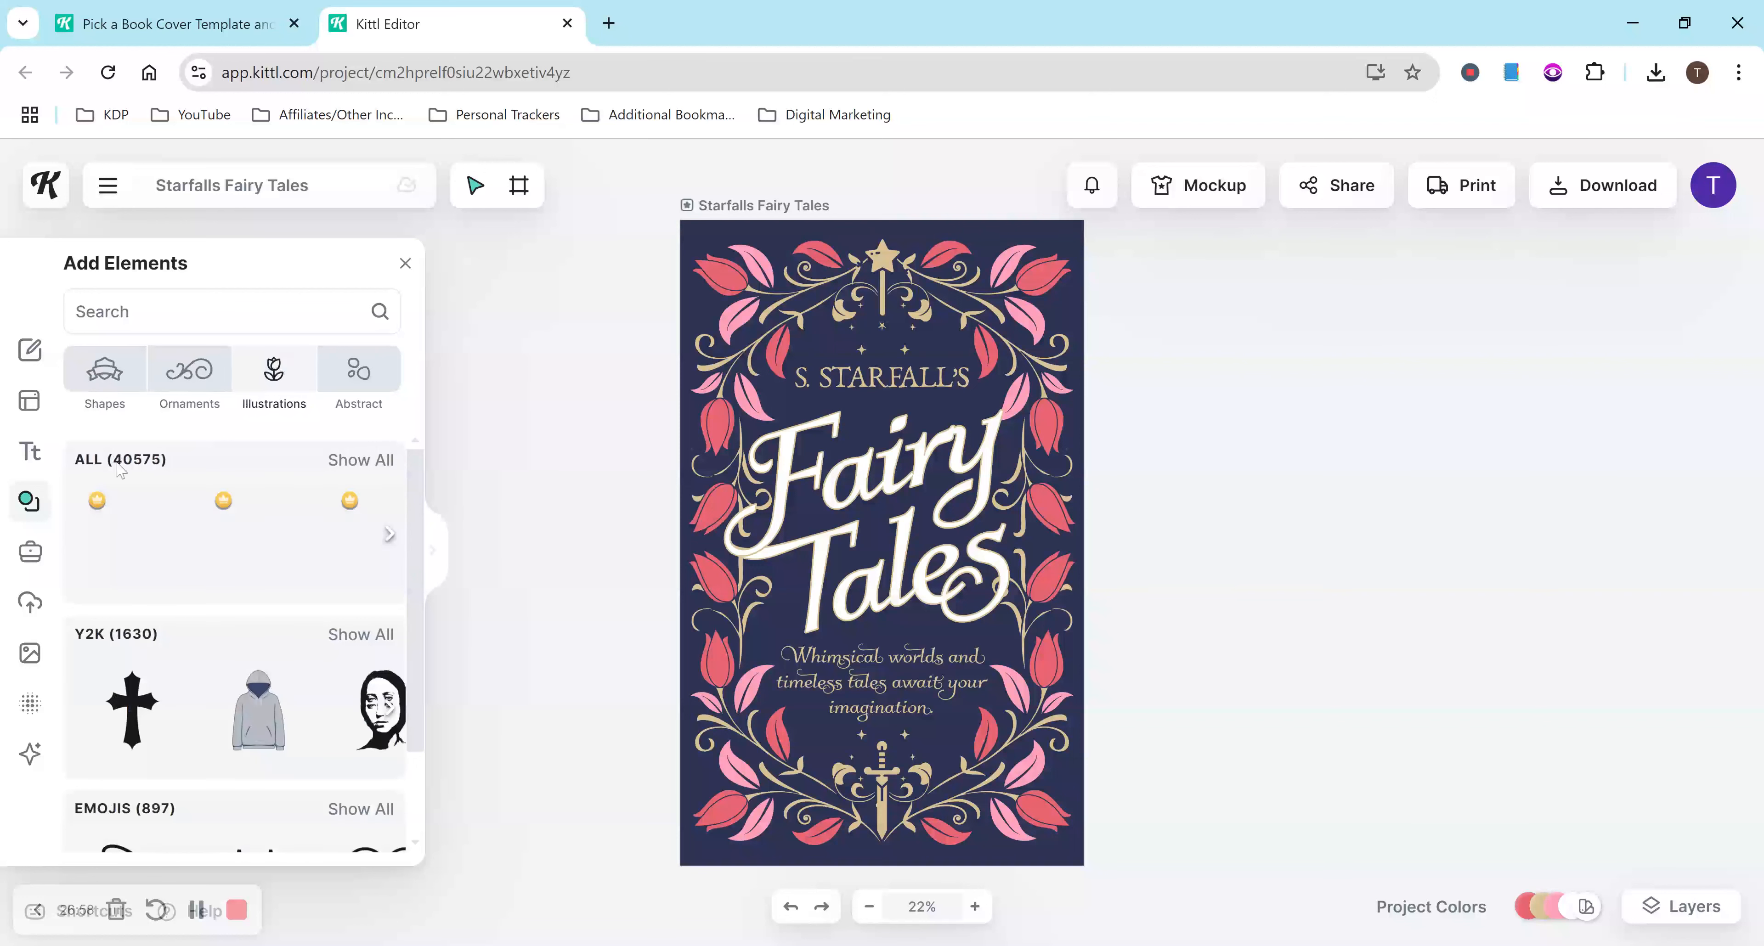
pyautogui.click(363, 394)
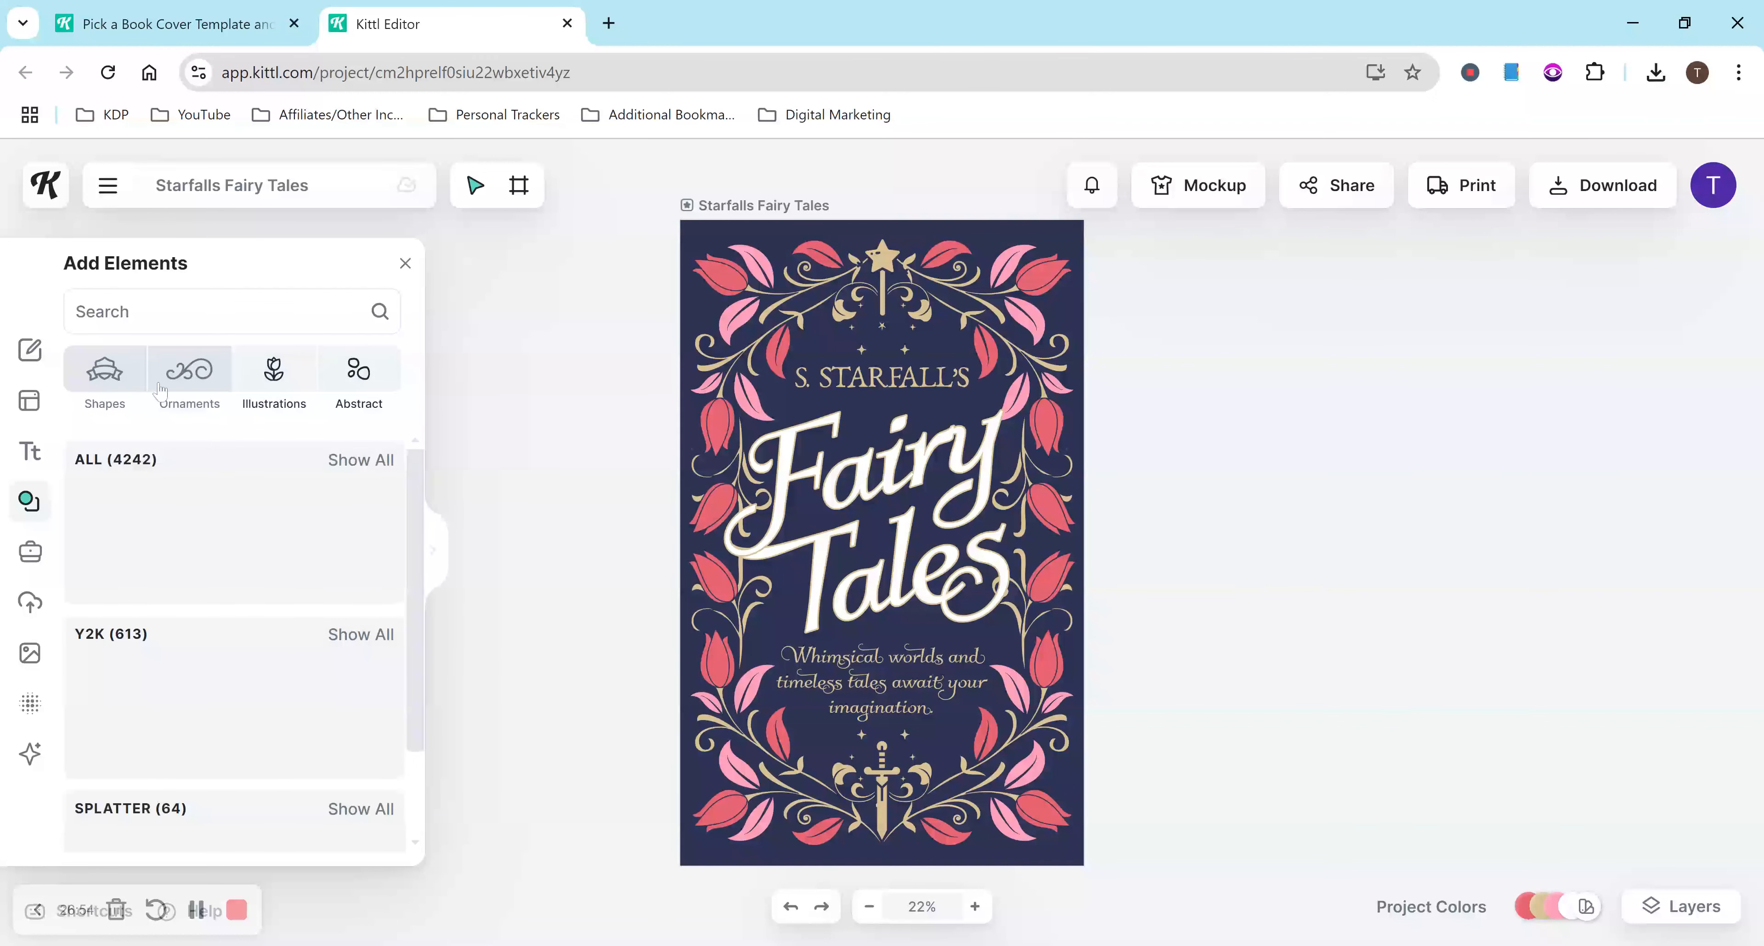
# Step: Browse the shape elements and search the element library for "circle"
pyautogui.click(106, 377)
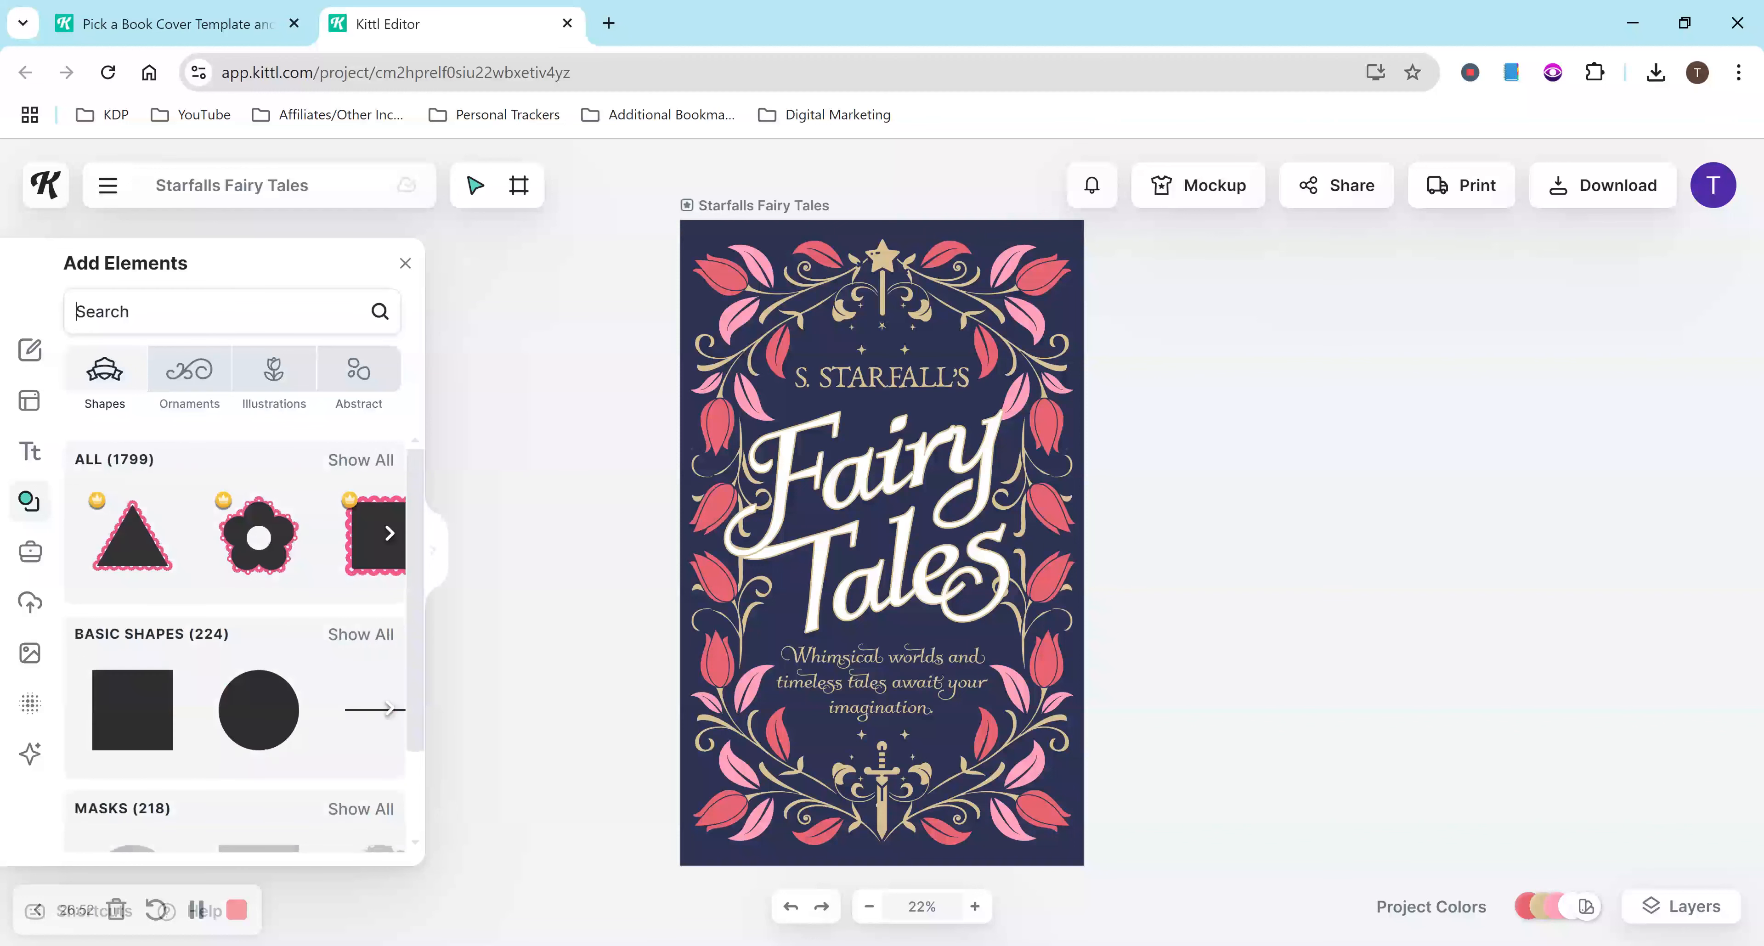
pyautogui.write('circle')
pyautogui.press('Return')
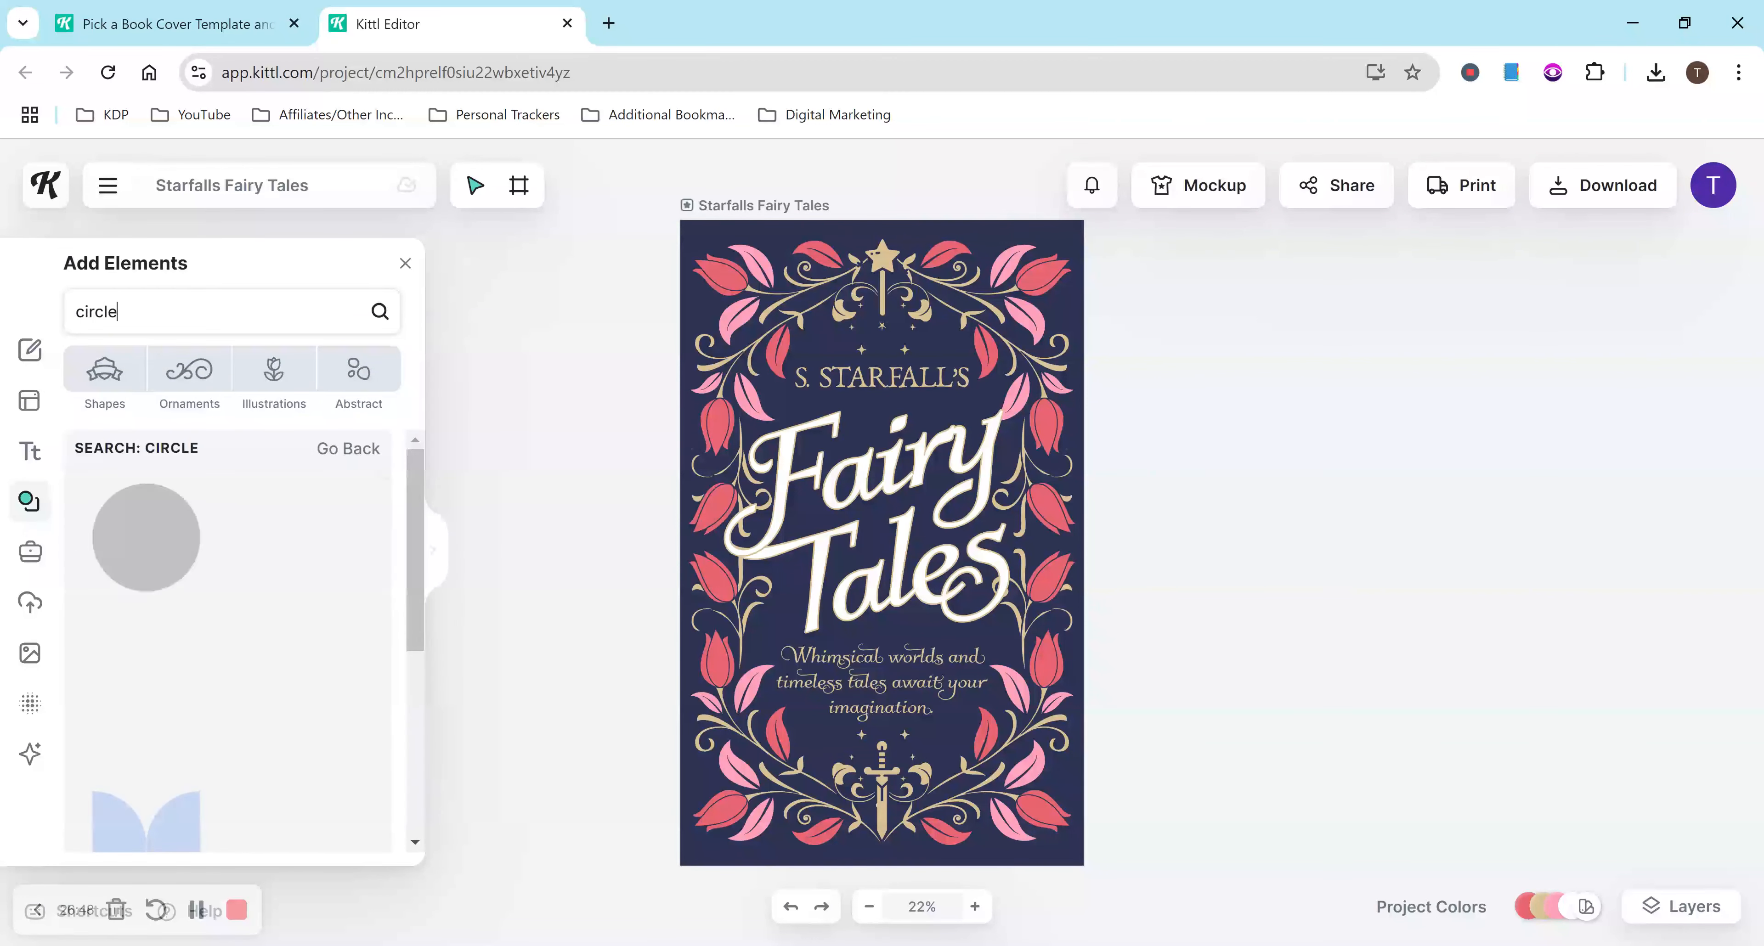
pyautogui.moveTo(409, 471)
pyautogui.mouseDown()
pyautogui.moveTo(417, 723)
pyautogui.moveTo(413, 452)
pyautogui.mouseUp()
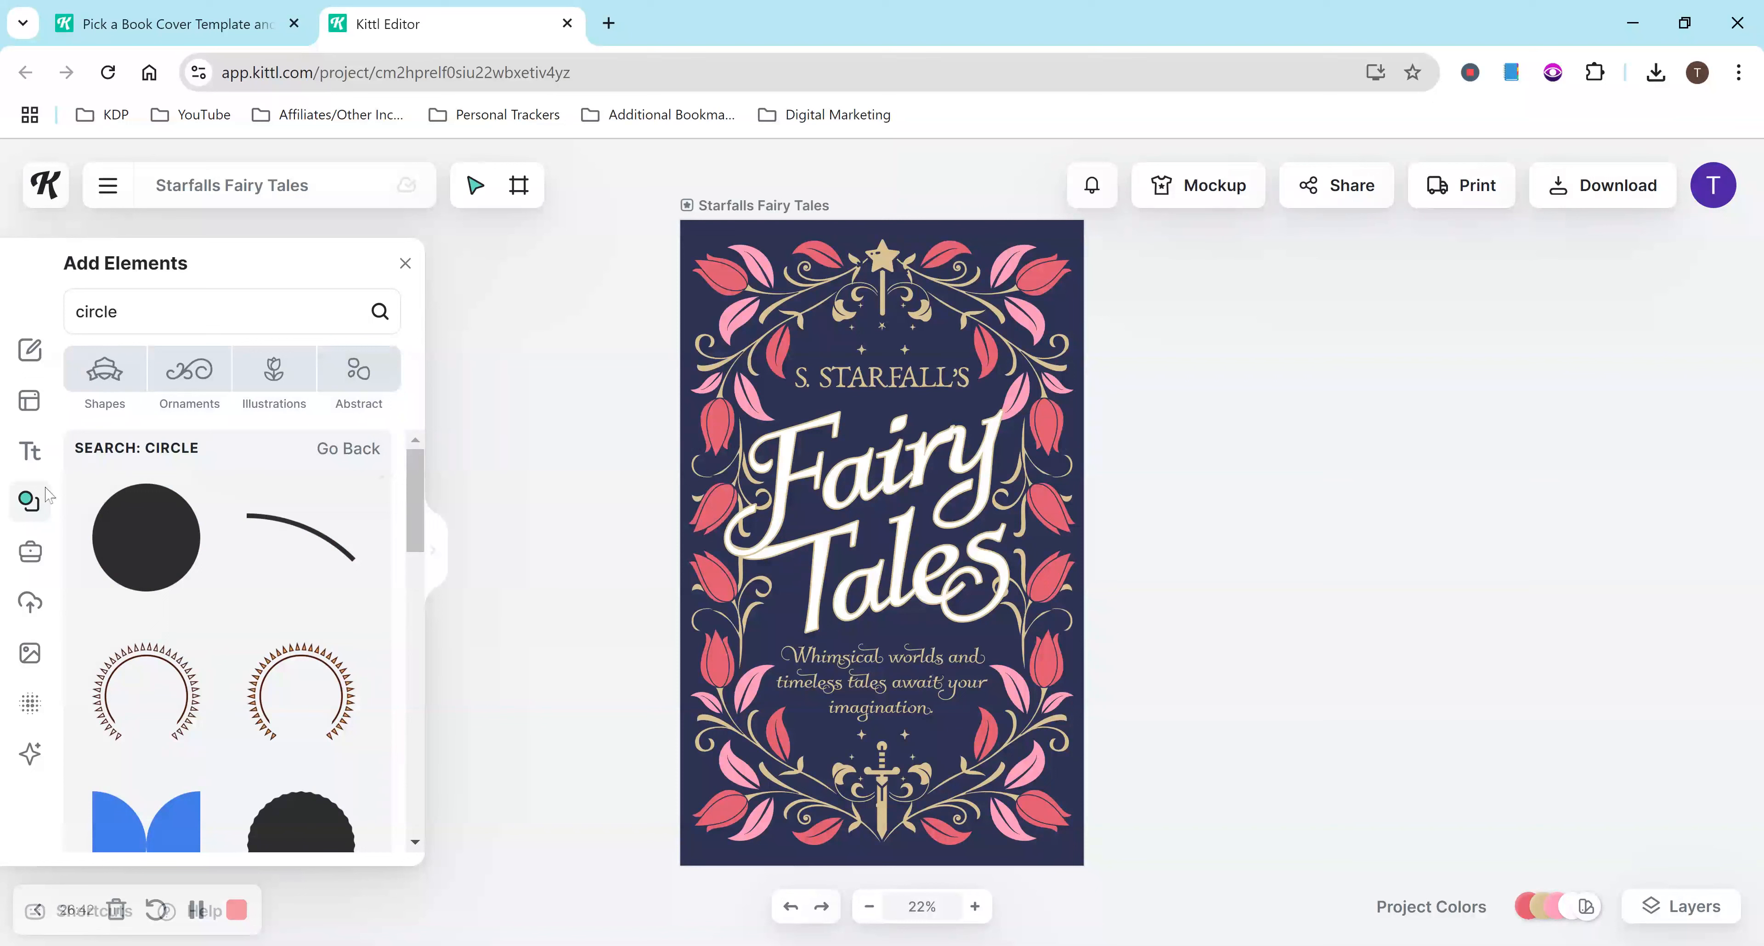
# Step: Look through the brand kit style categories, the uploads folder and the stock photo library
pyautogui.click(31, 552)
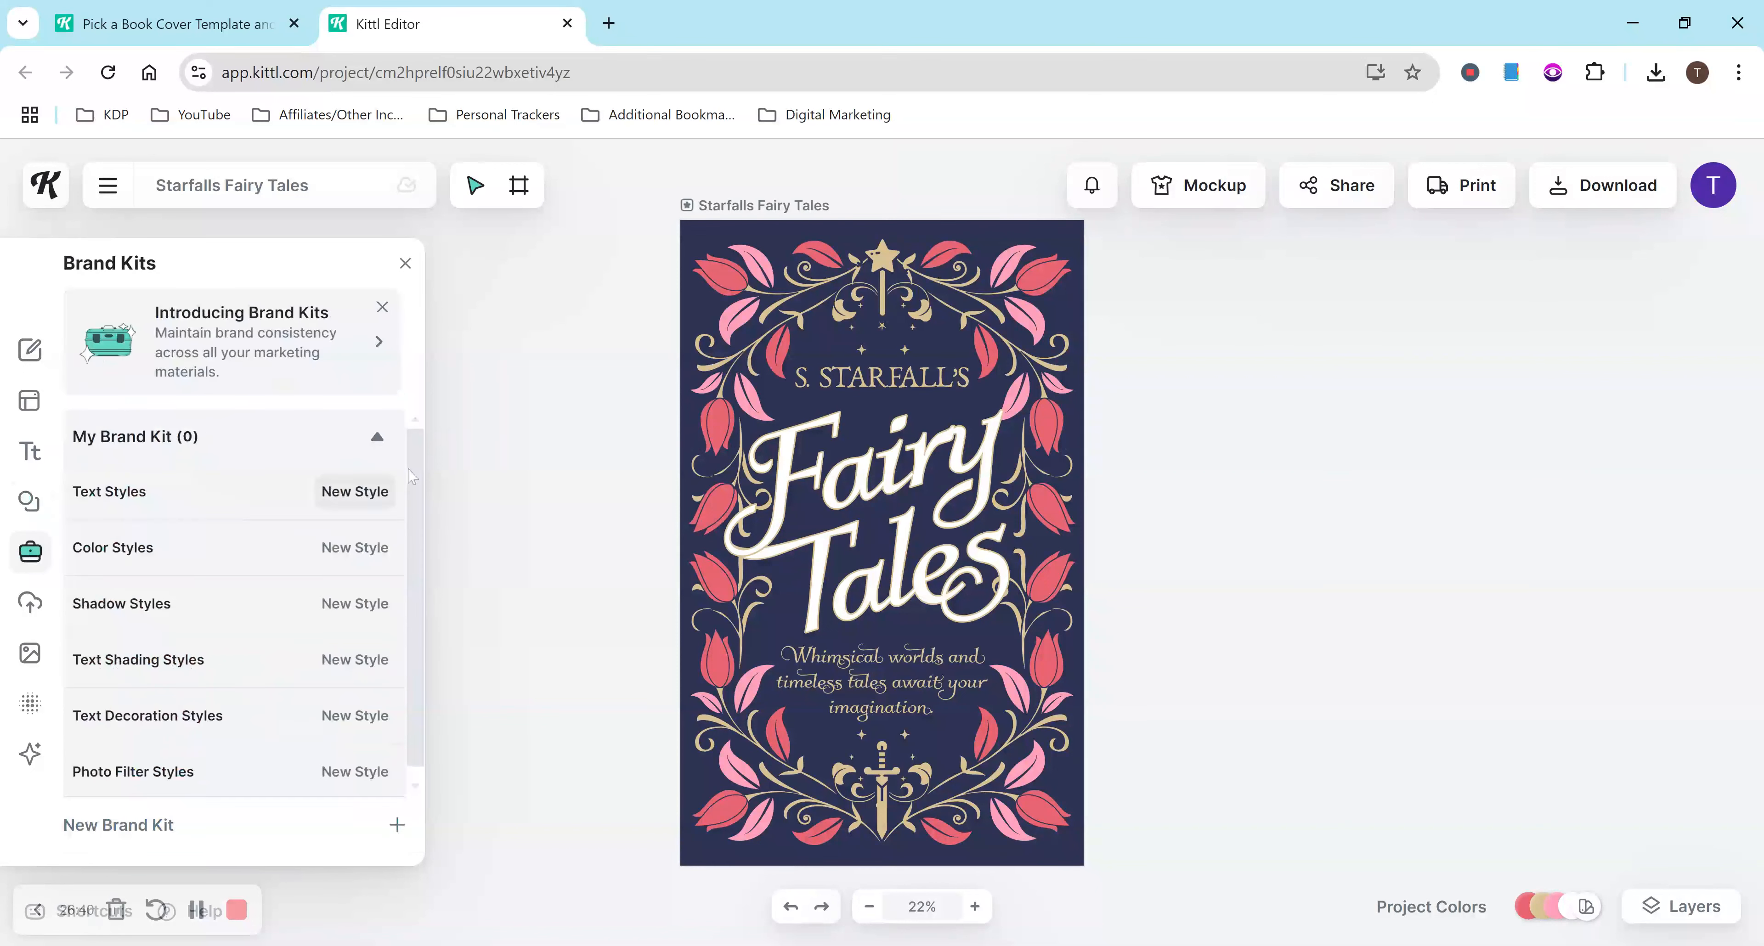
pyautogui.moveTo(417, 457); pyautogui.dragTo(414, 571)
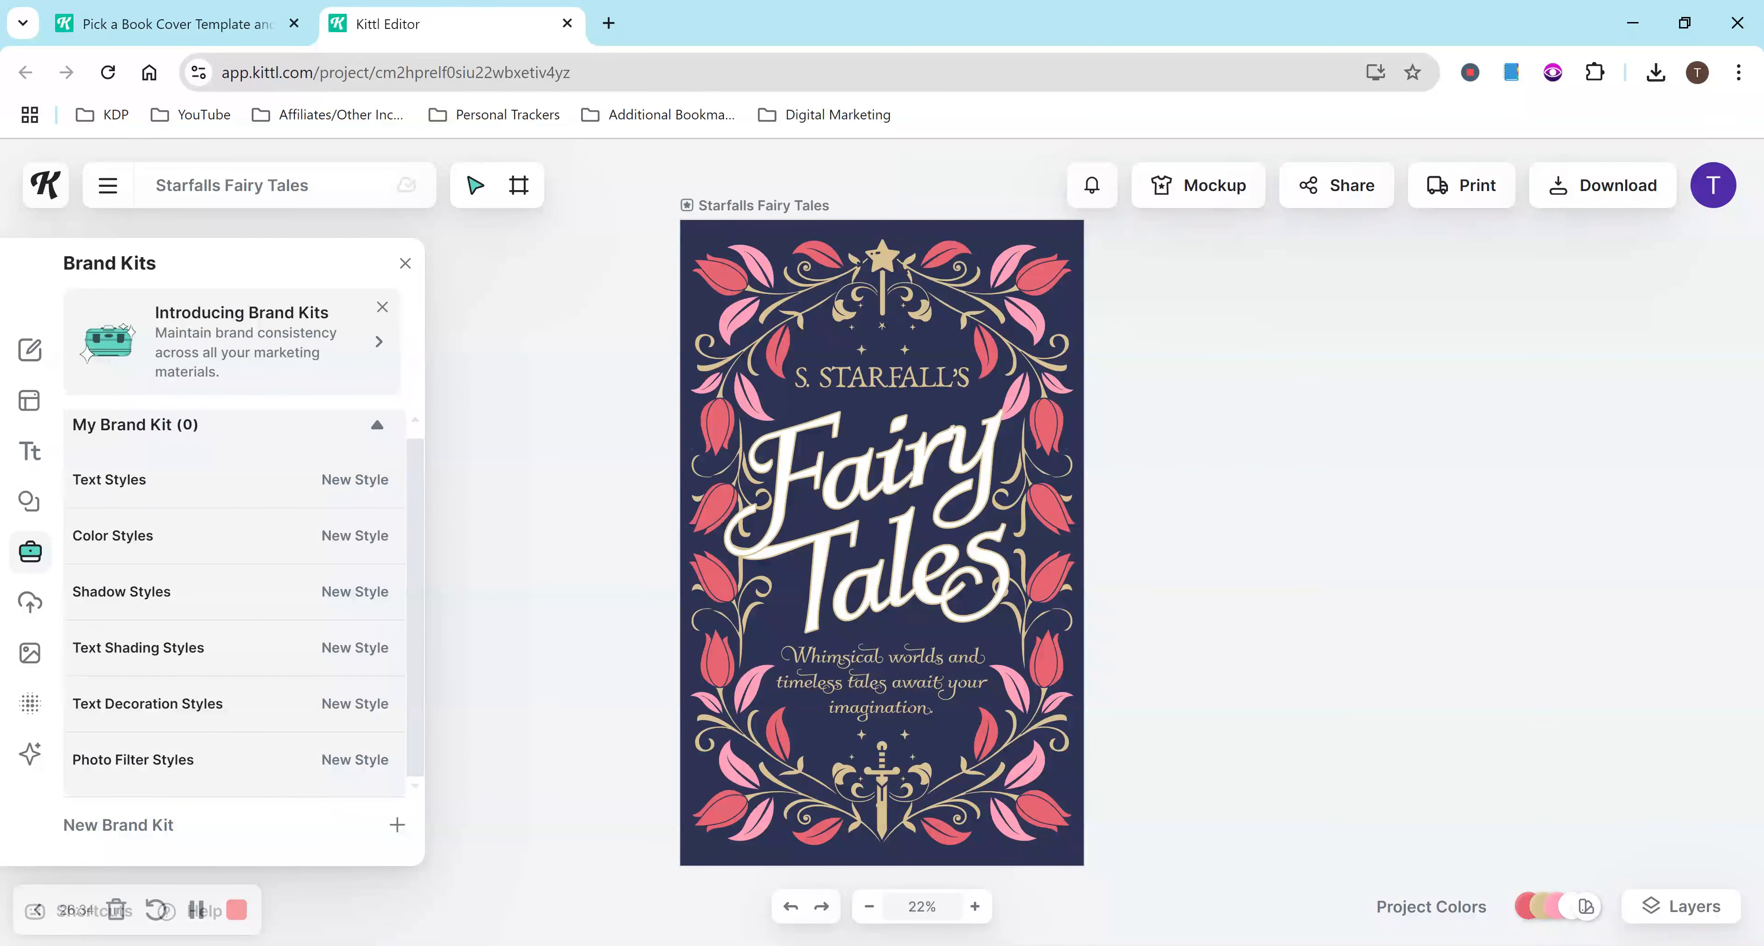
pyautogui.click(33, 602)
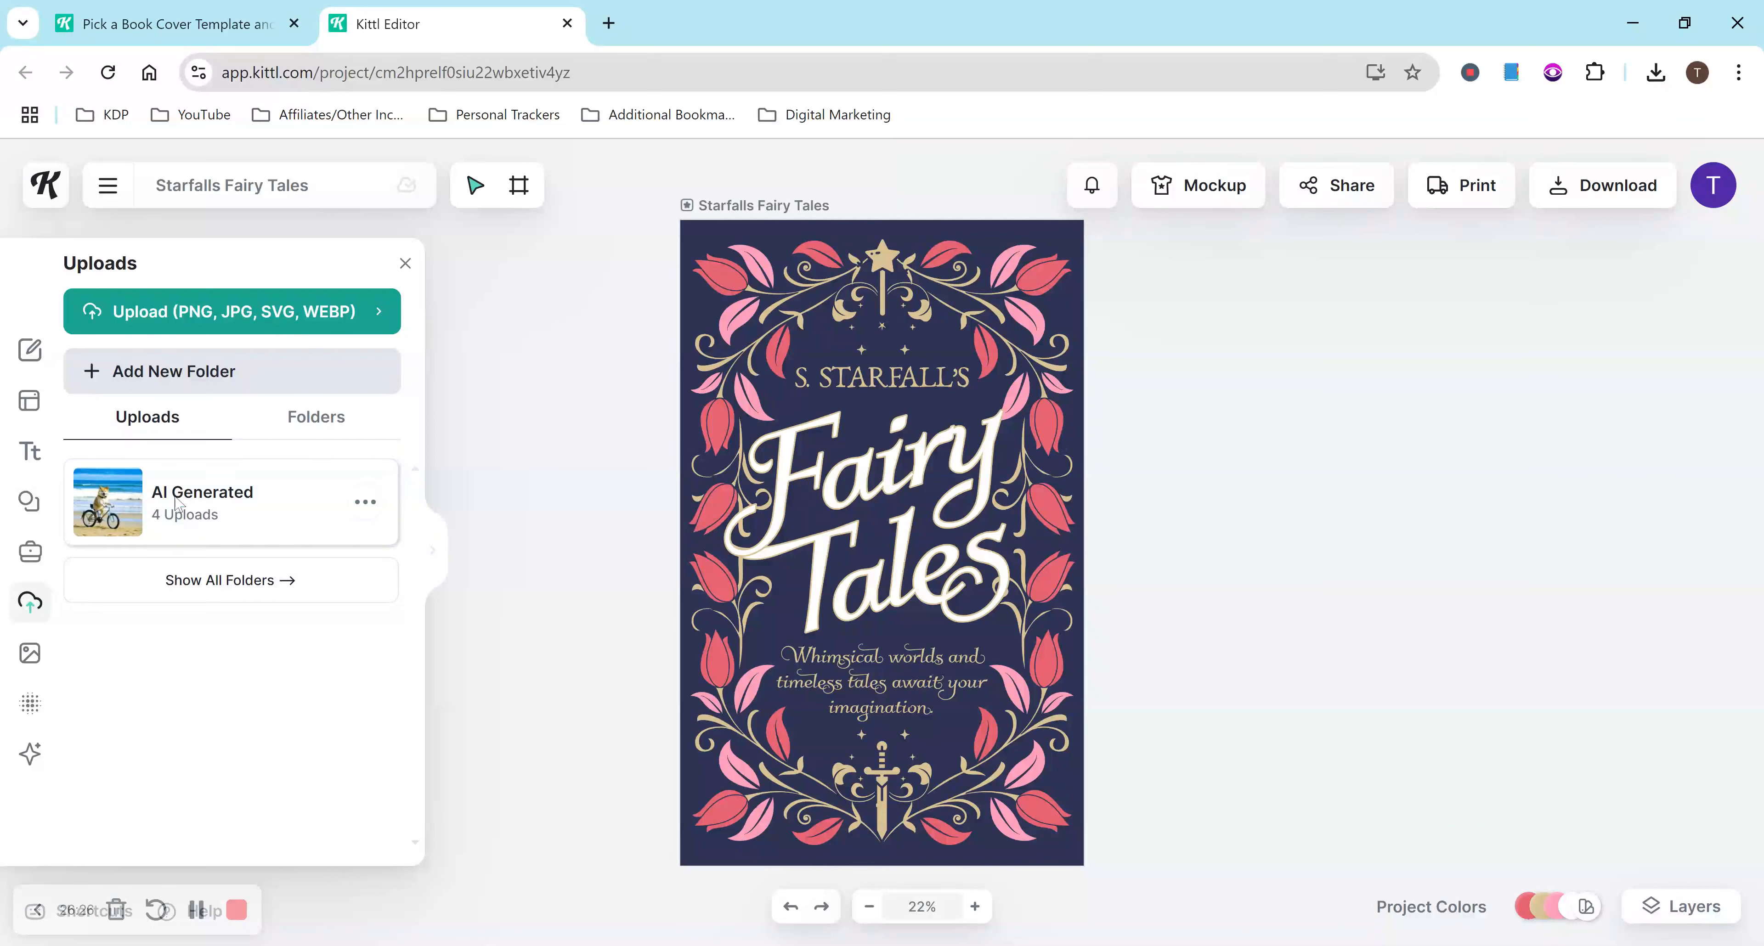
pyautogui.click(30, 653)
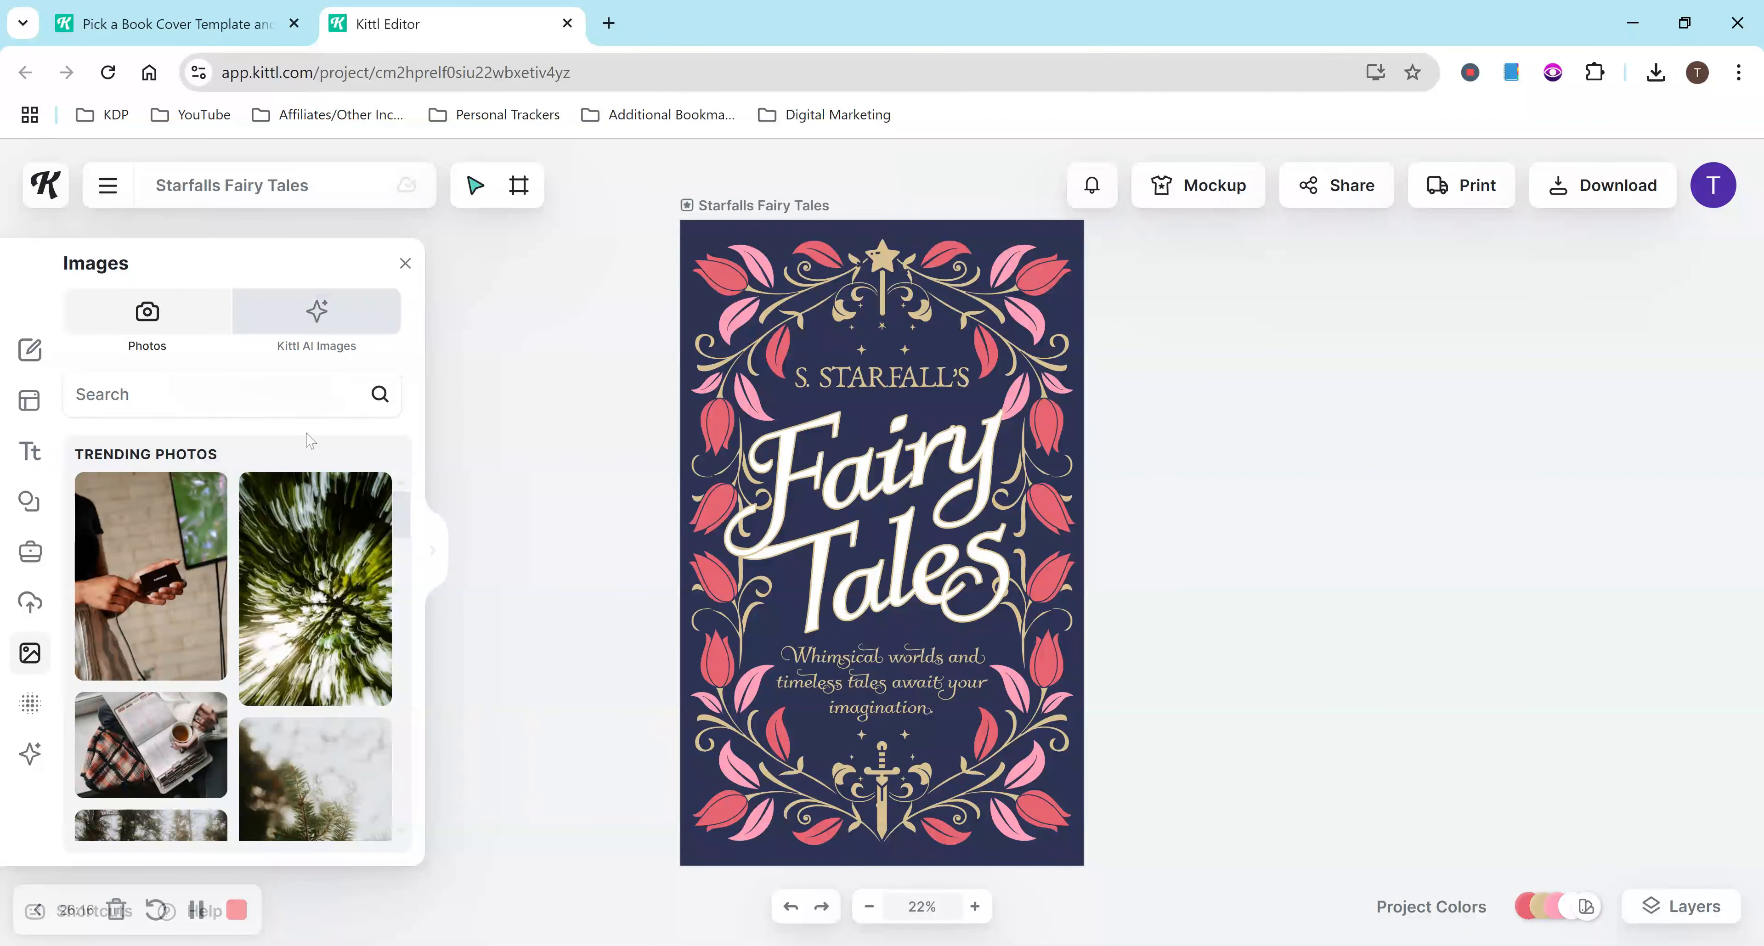
# Step: Examine the backgrounds collection and the grunge, paper and alpha mask textures
pyautogui.click(30, 703)
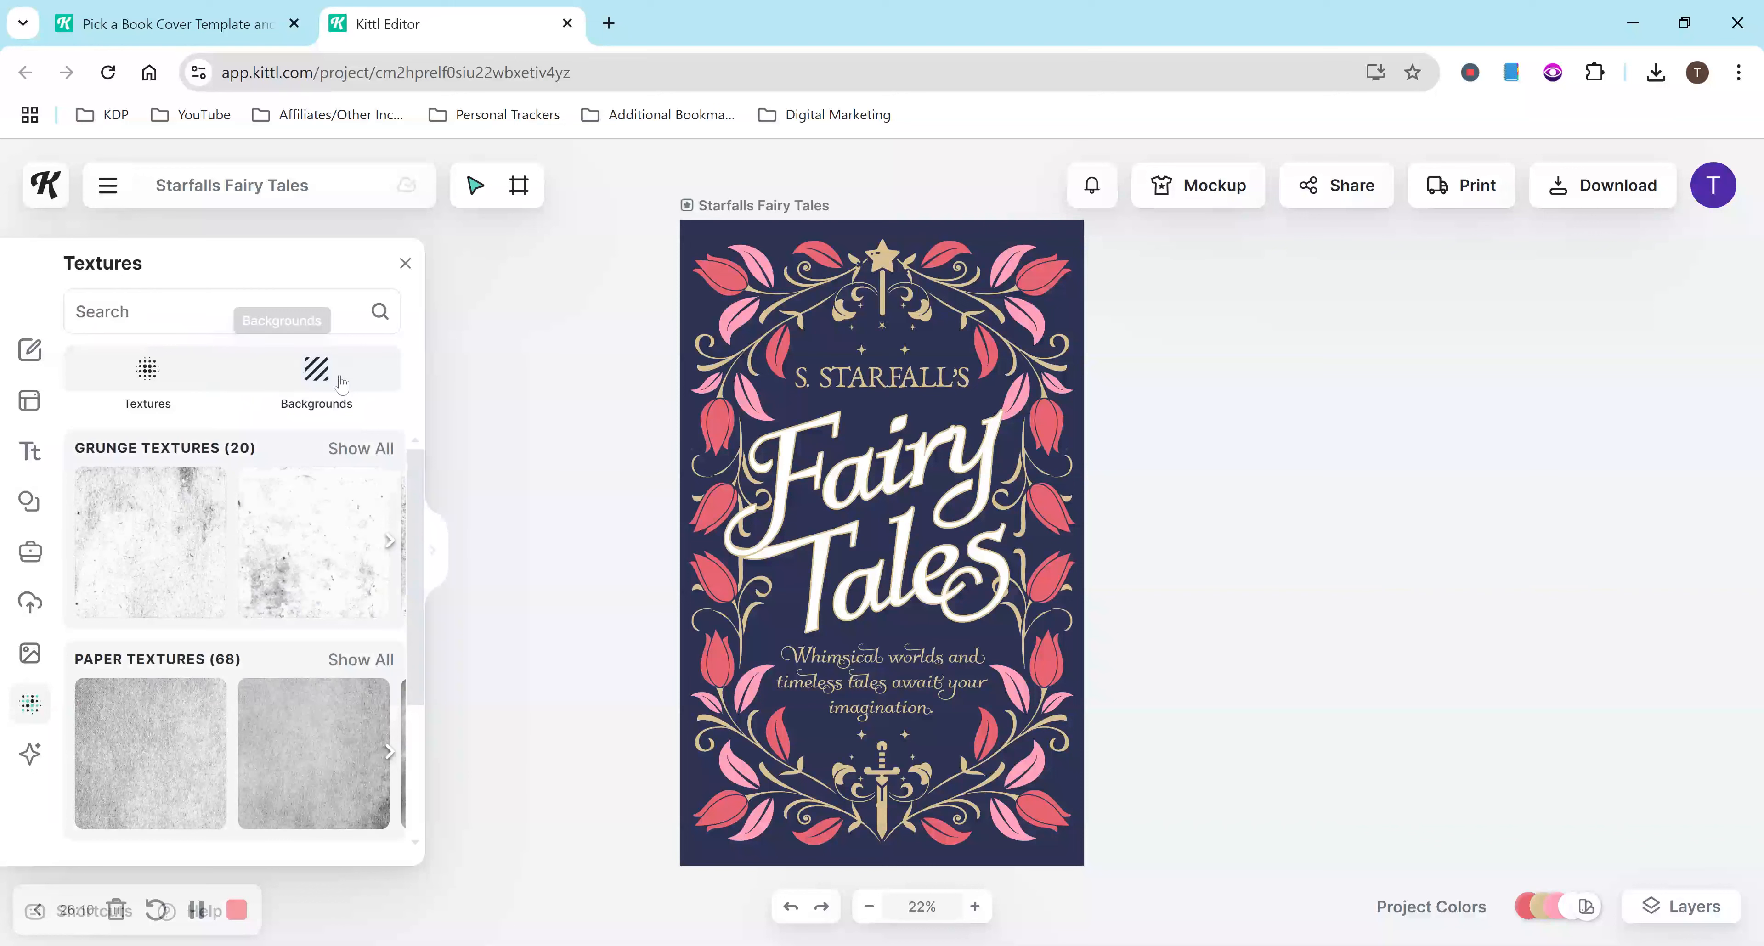
pyautogui.click(332, 380)
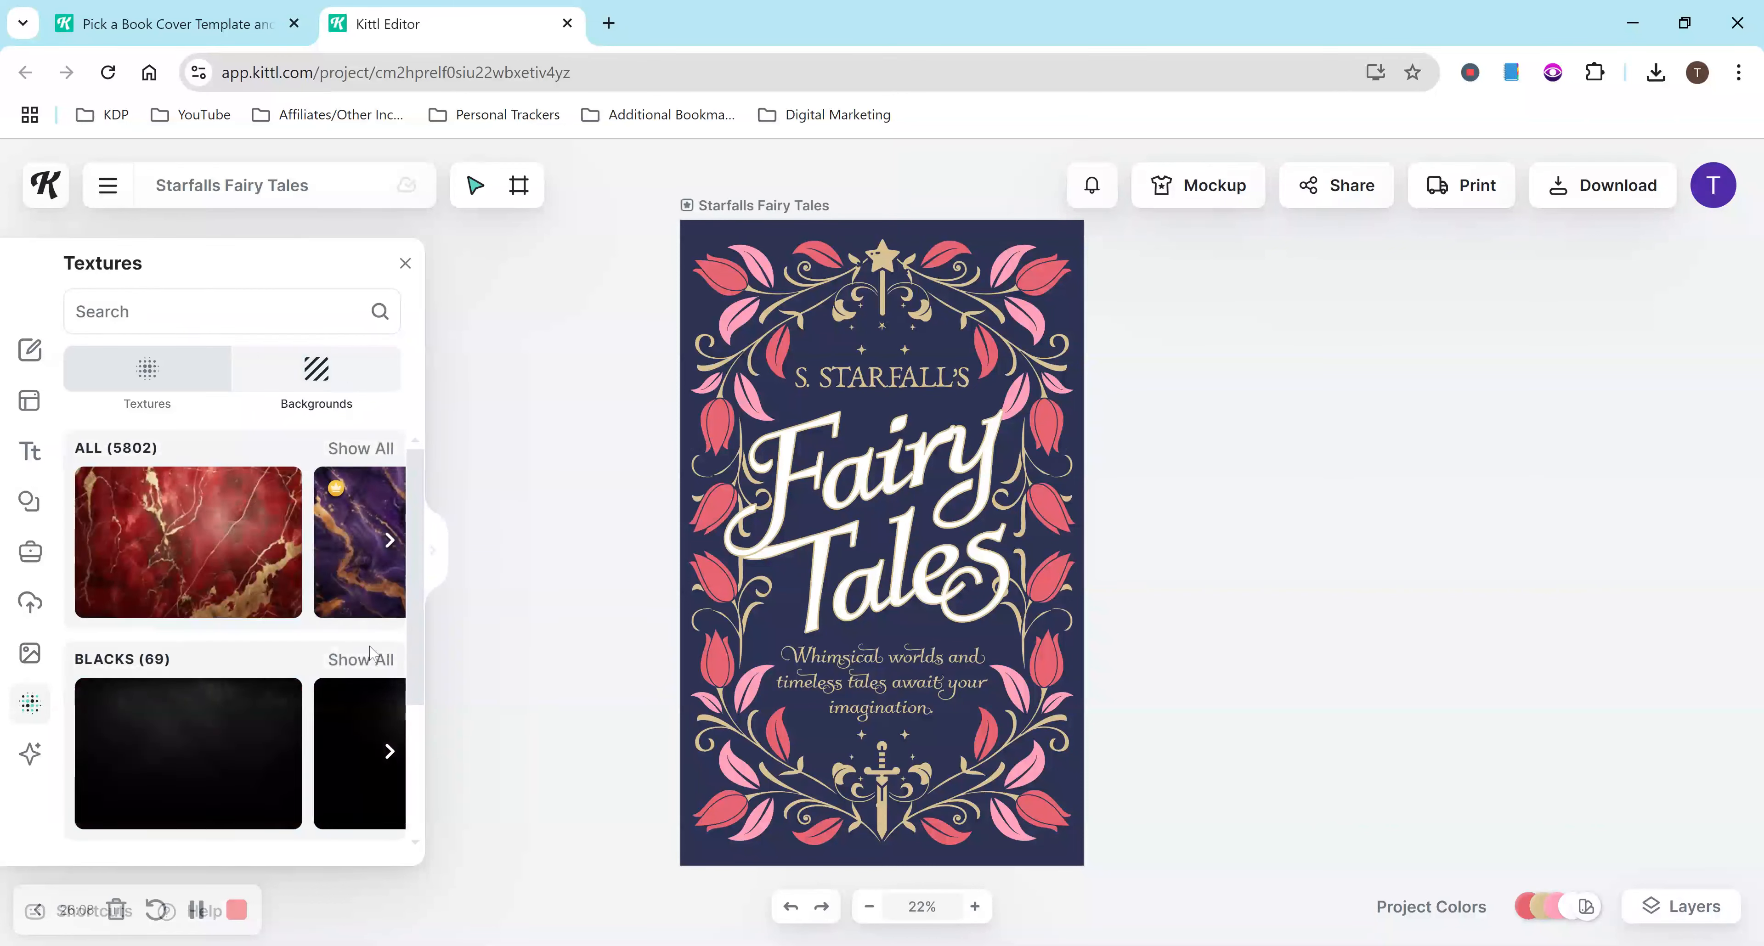
pyautogui.moveTo(413, 501); pyautogui.dragTo(418, 613)
pyautogui.click(152, 389)
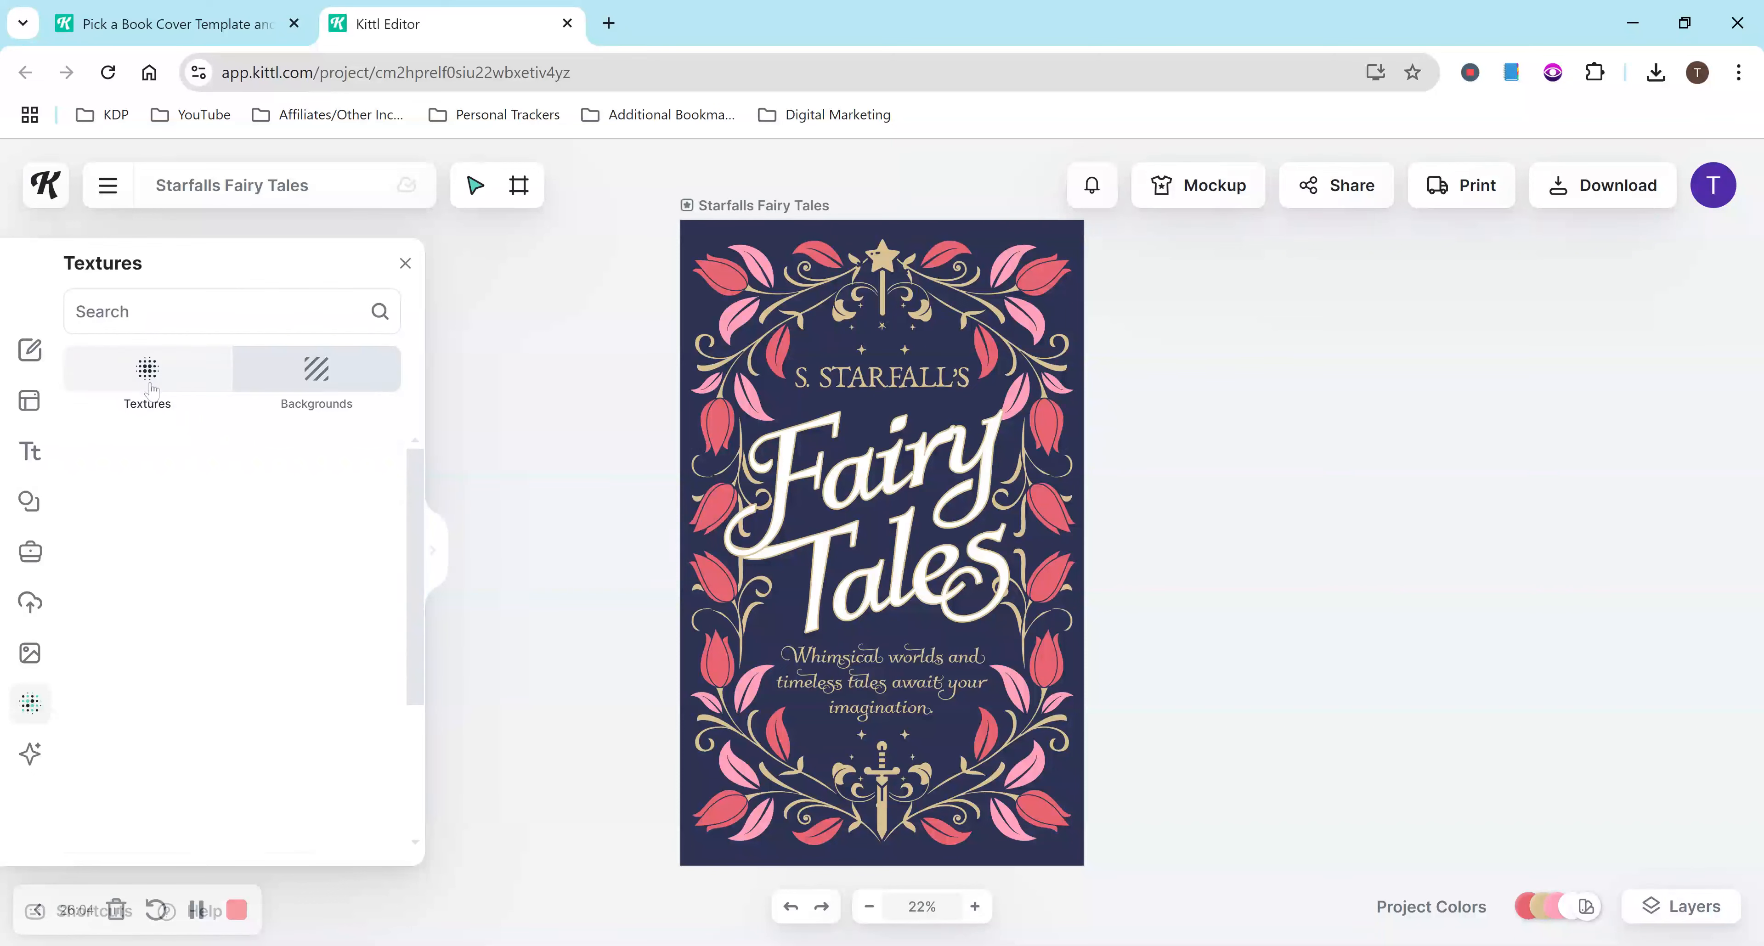
pyautogui.scroll(-3, 418, 508)
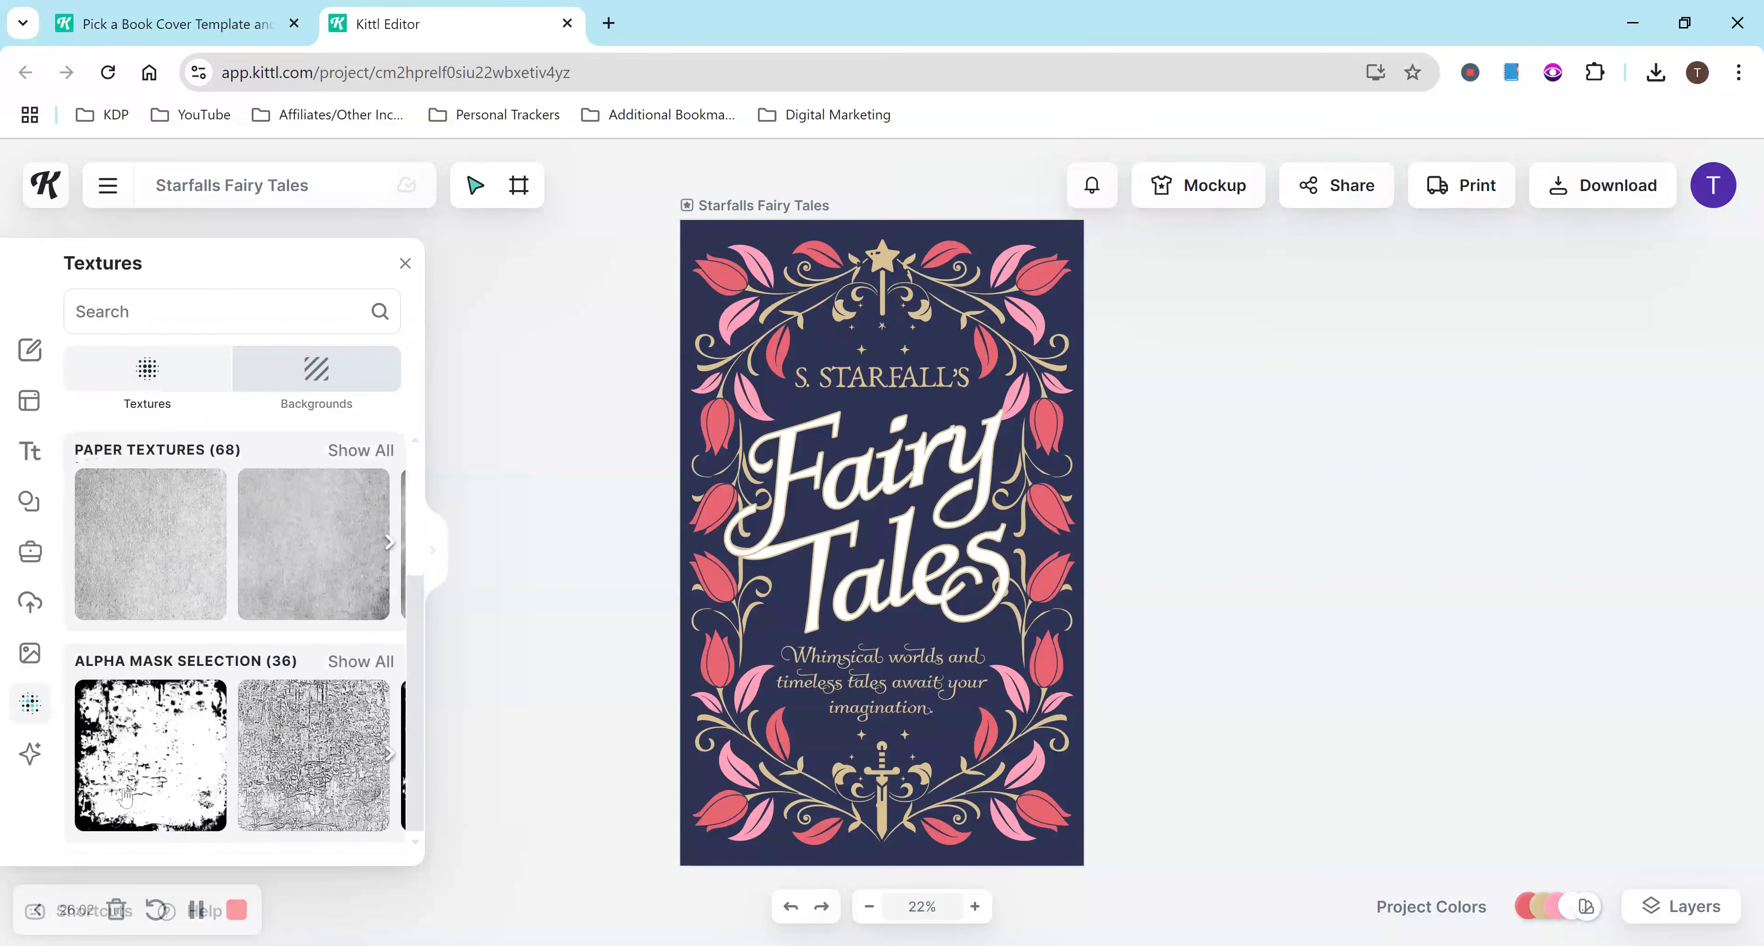
# Step: Compare the AI image generator's Turbo and Advanced modes and review the aspect ratios and the pattern, clipart and vector styles
pyautogui.click(31, 760)
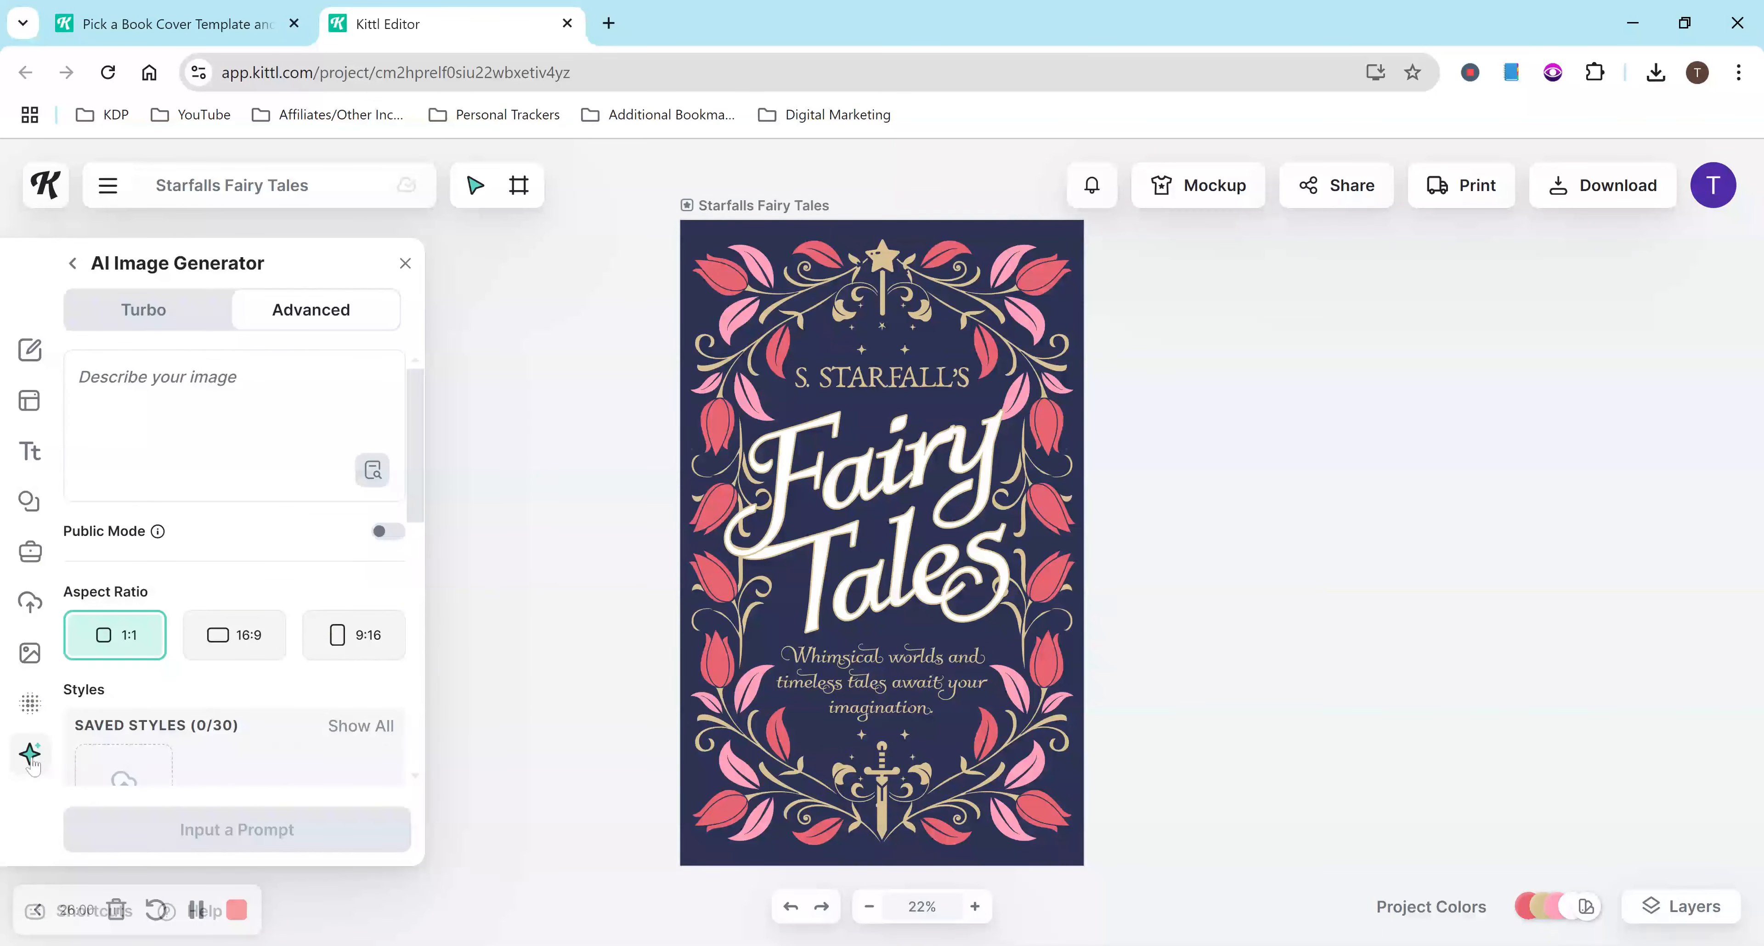
pyautogui.click(162, 310)
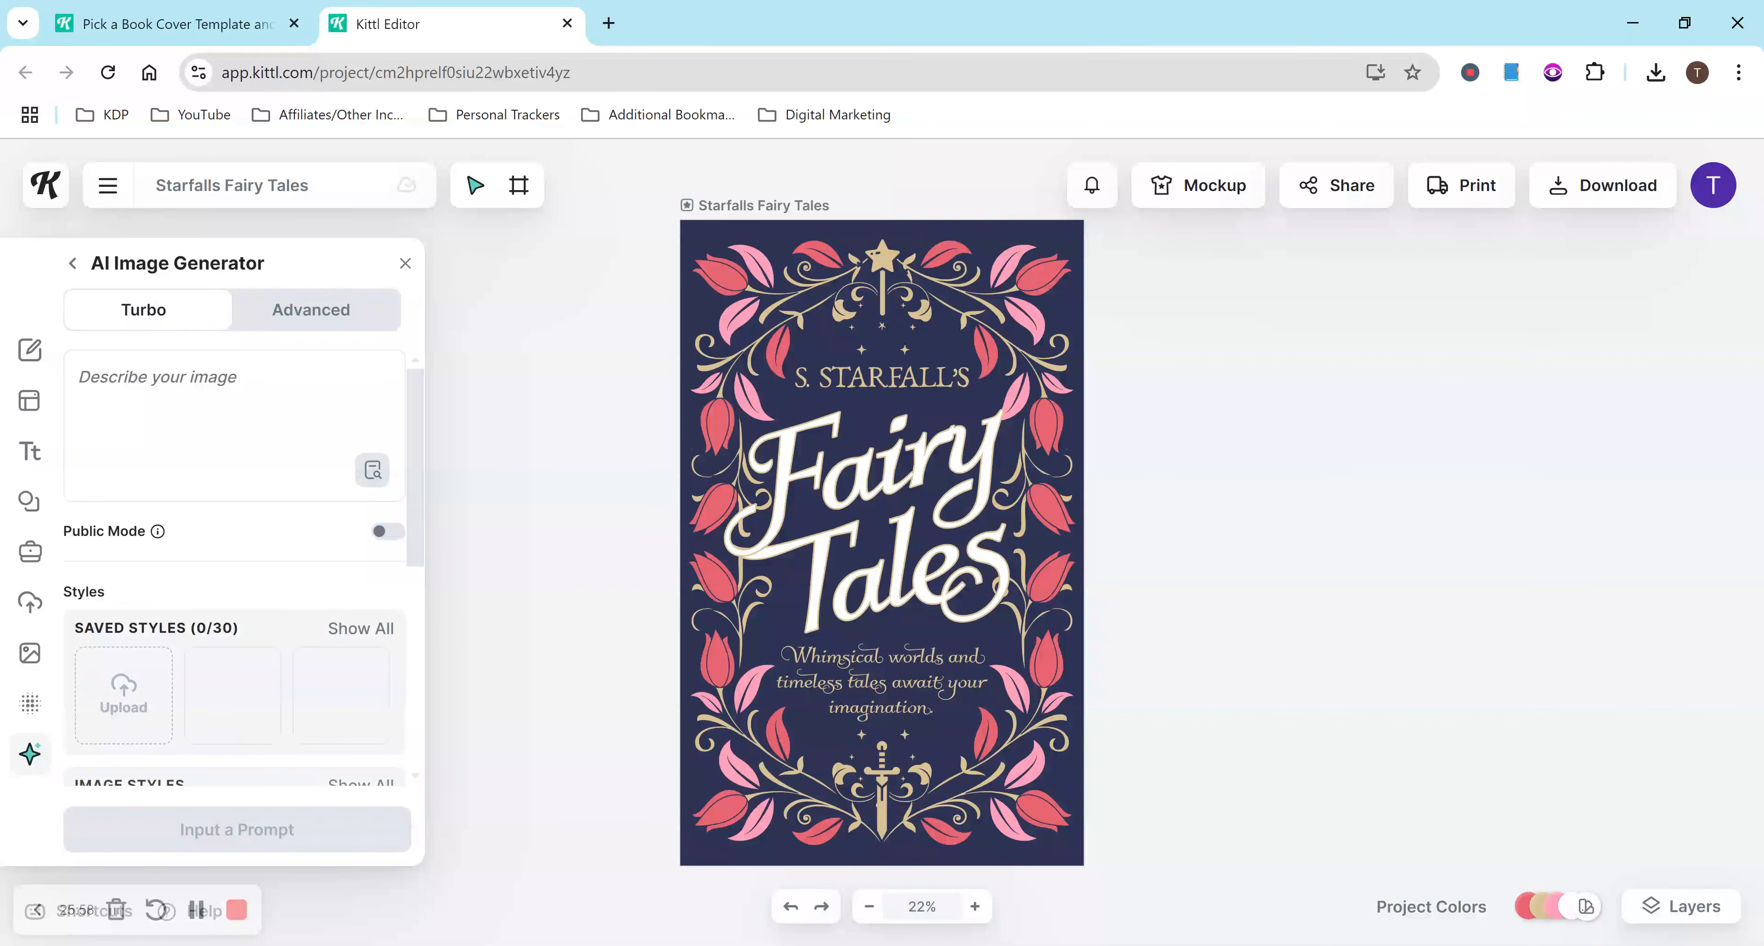
pyautogui.click(316, 308)
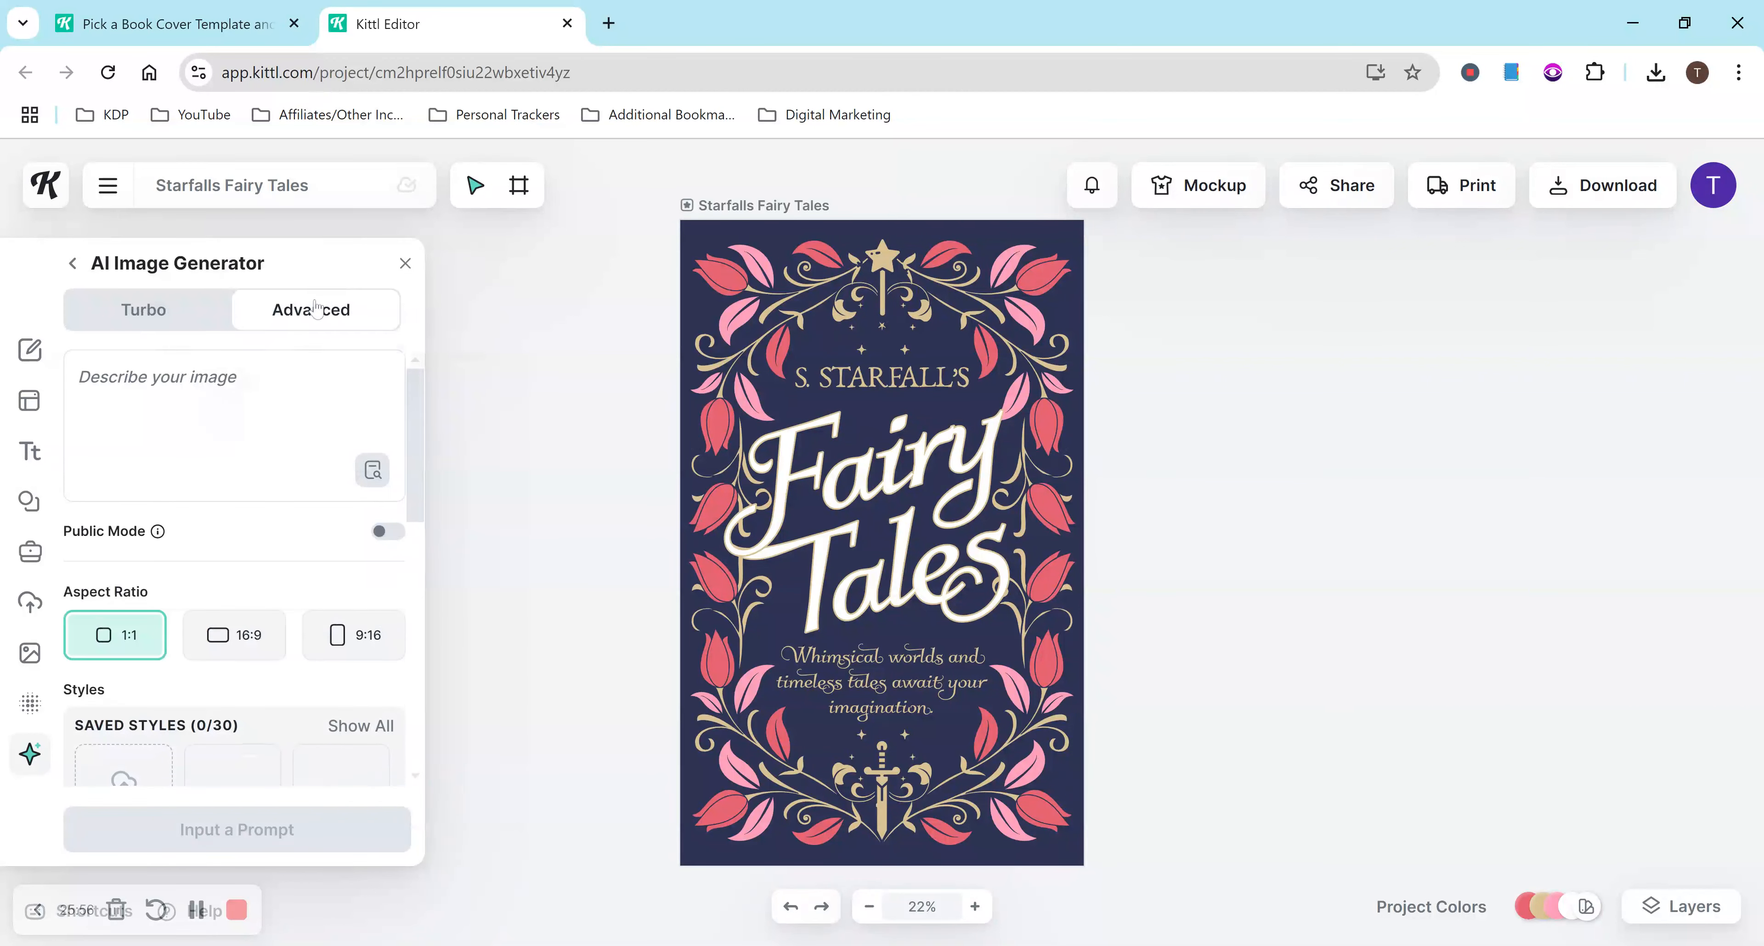
pyautogui.moveTo(415, 404); pyautogui.dragTo(419, 614)
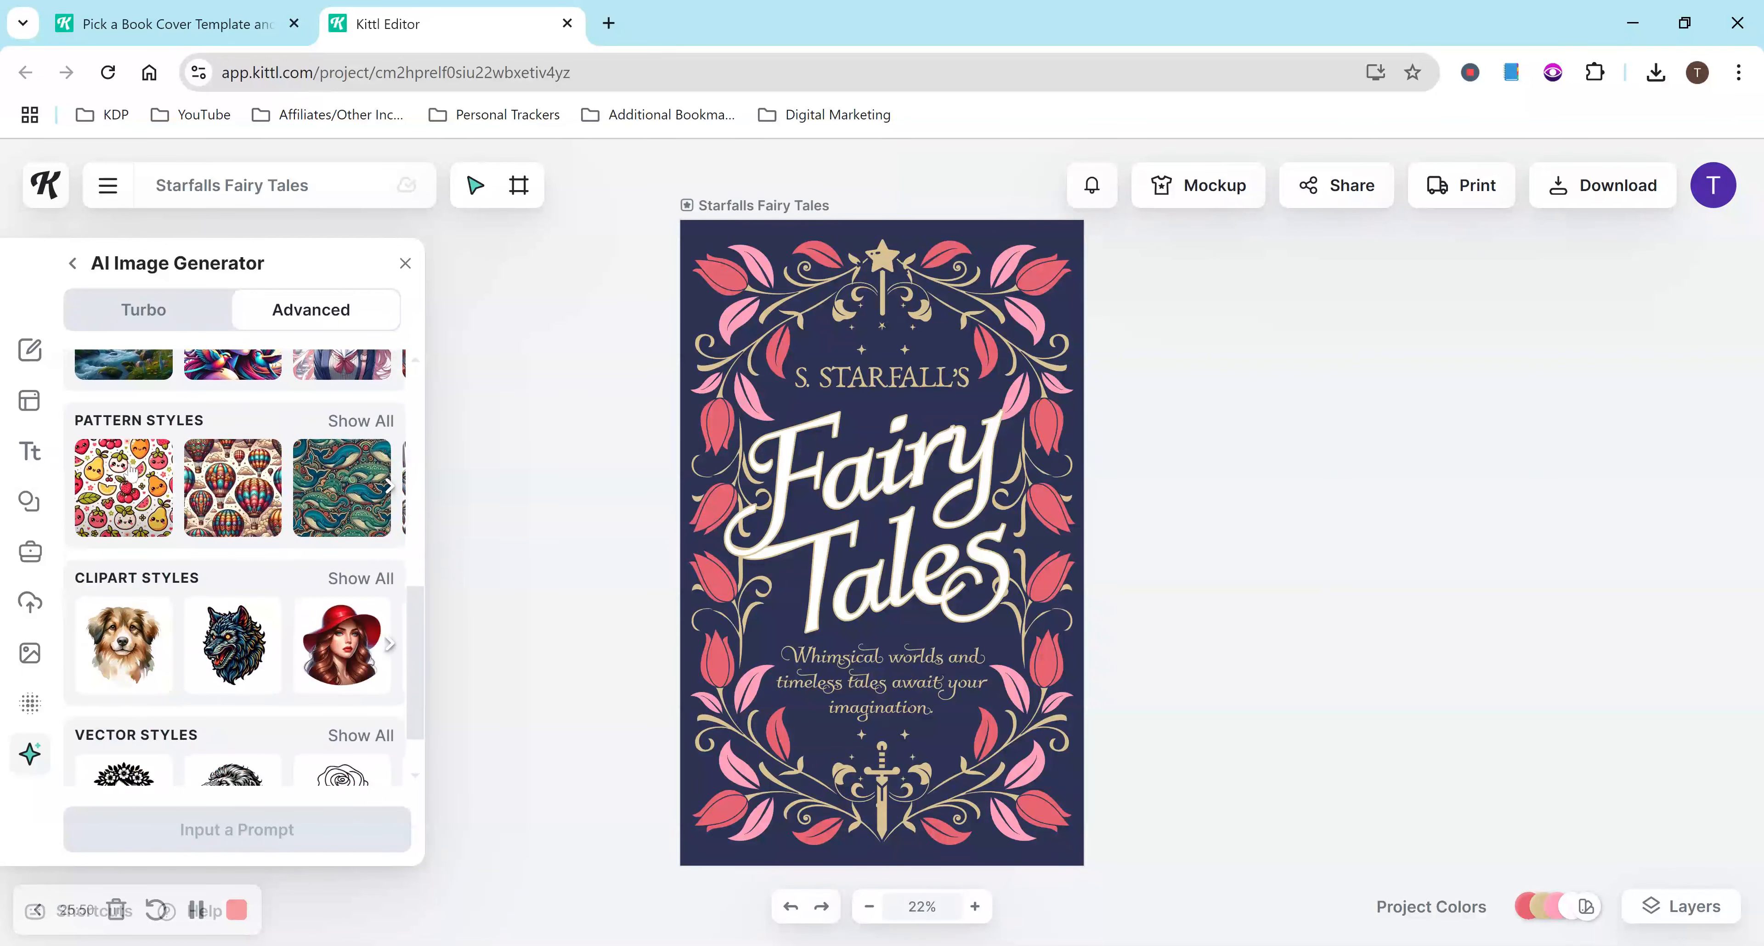
pyautogui.scroll(-1, 420, 631)
pyautogui.scroll(-1, 420, 631)
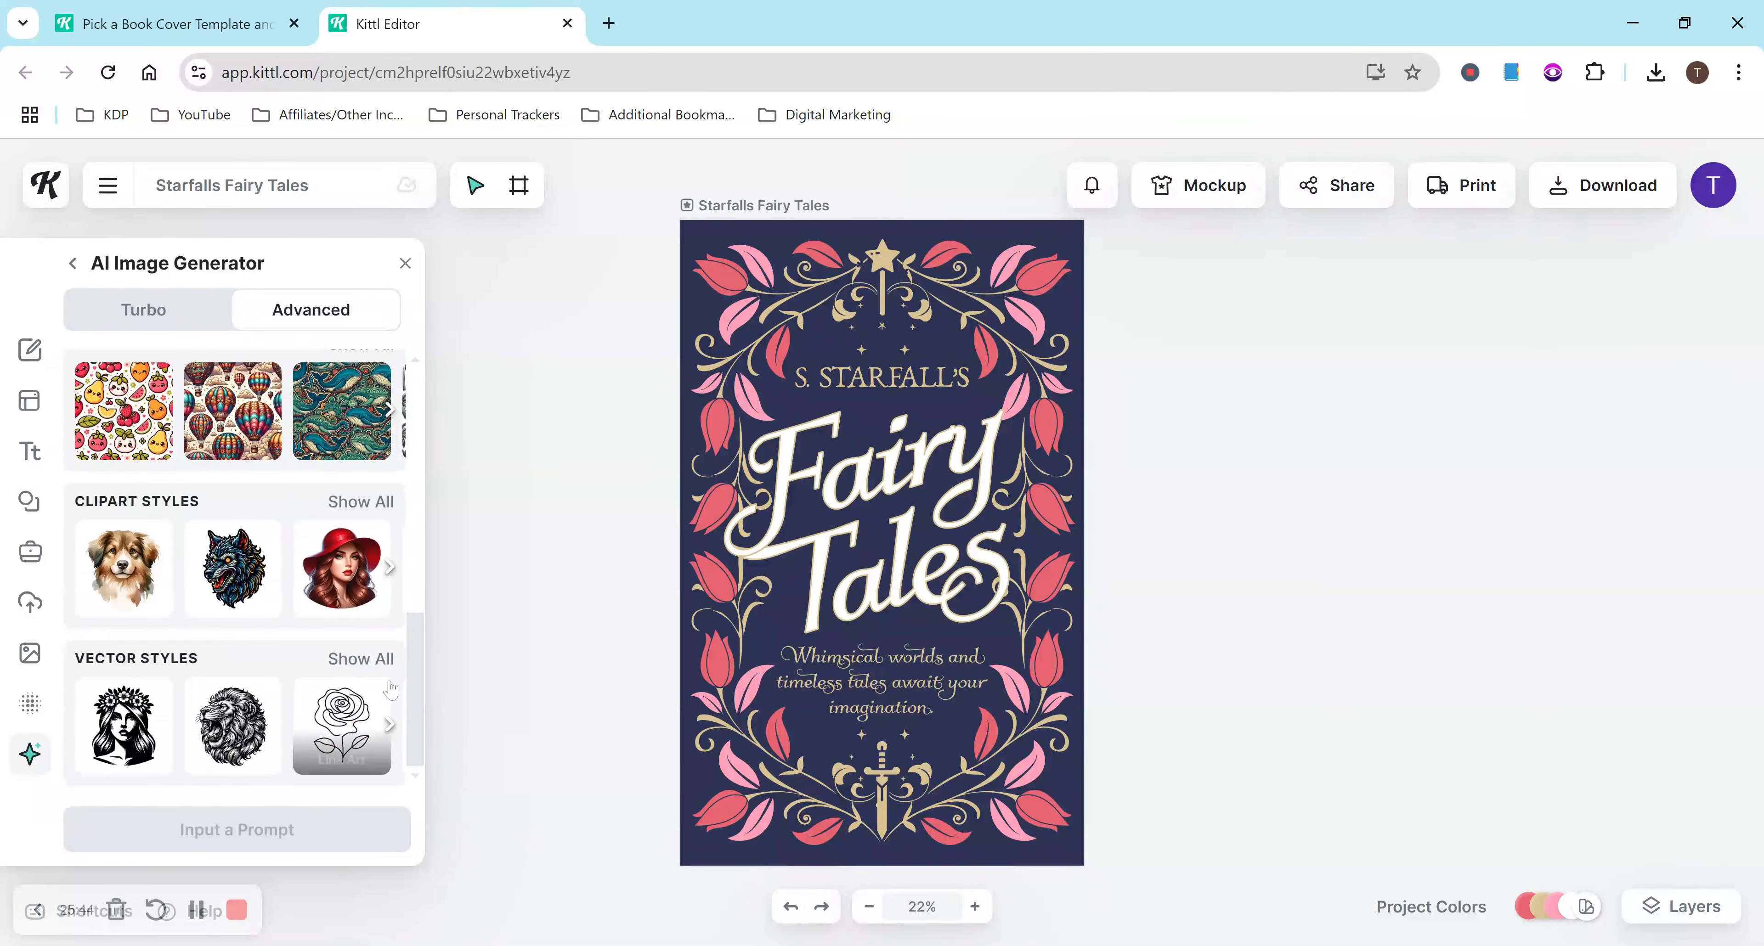
pyautogui.scroll(6, 354, 736)
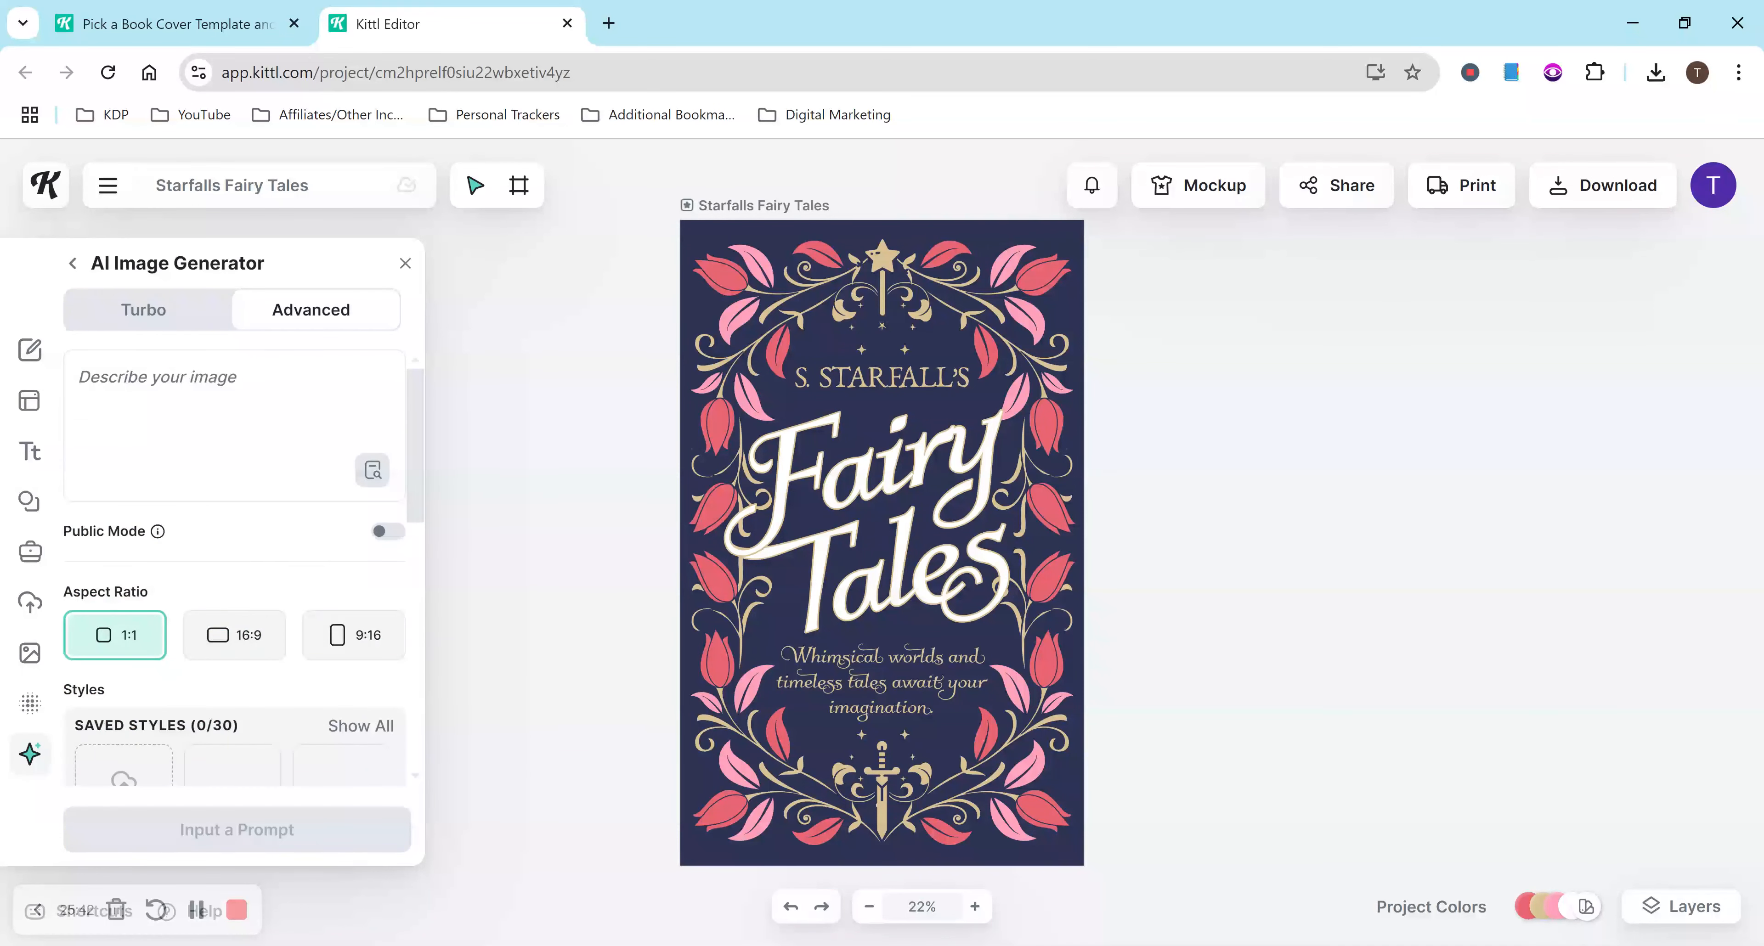
# Step: Generate an AI image in Turbo mode from the prompt "Dog playing at the beach"
pyautogui.click(141, 319)
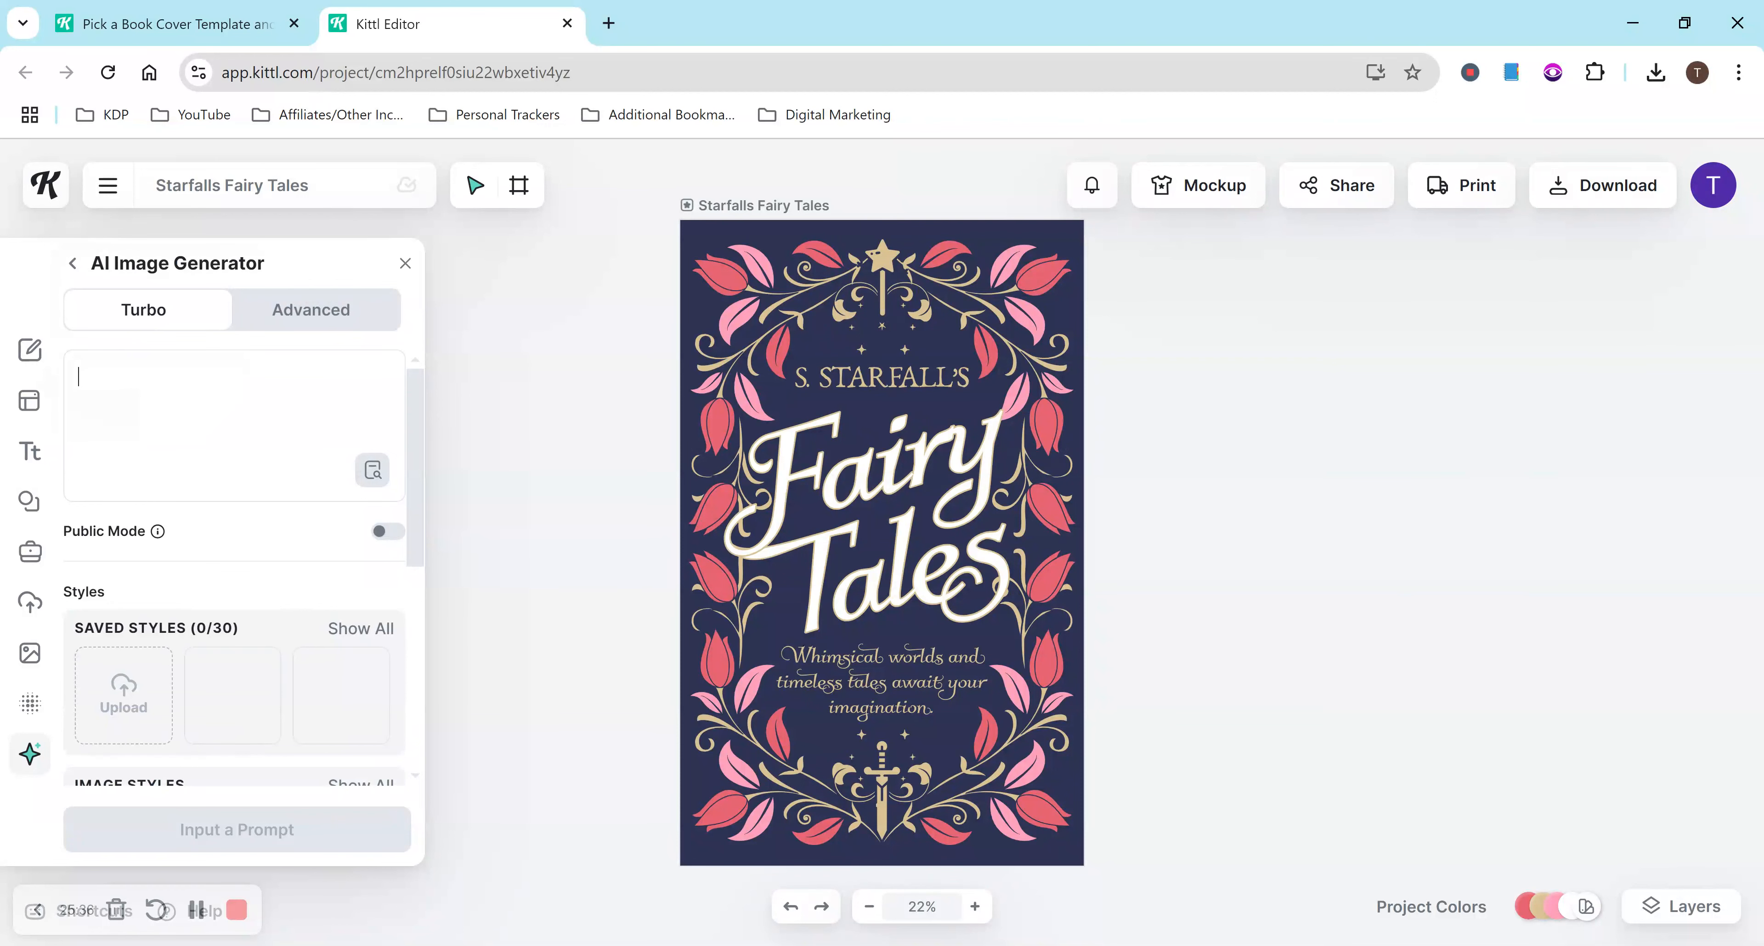
pyautogui.write('Dog')
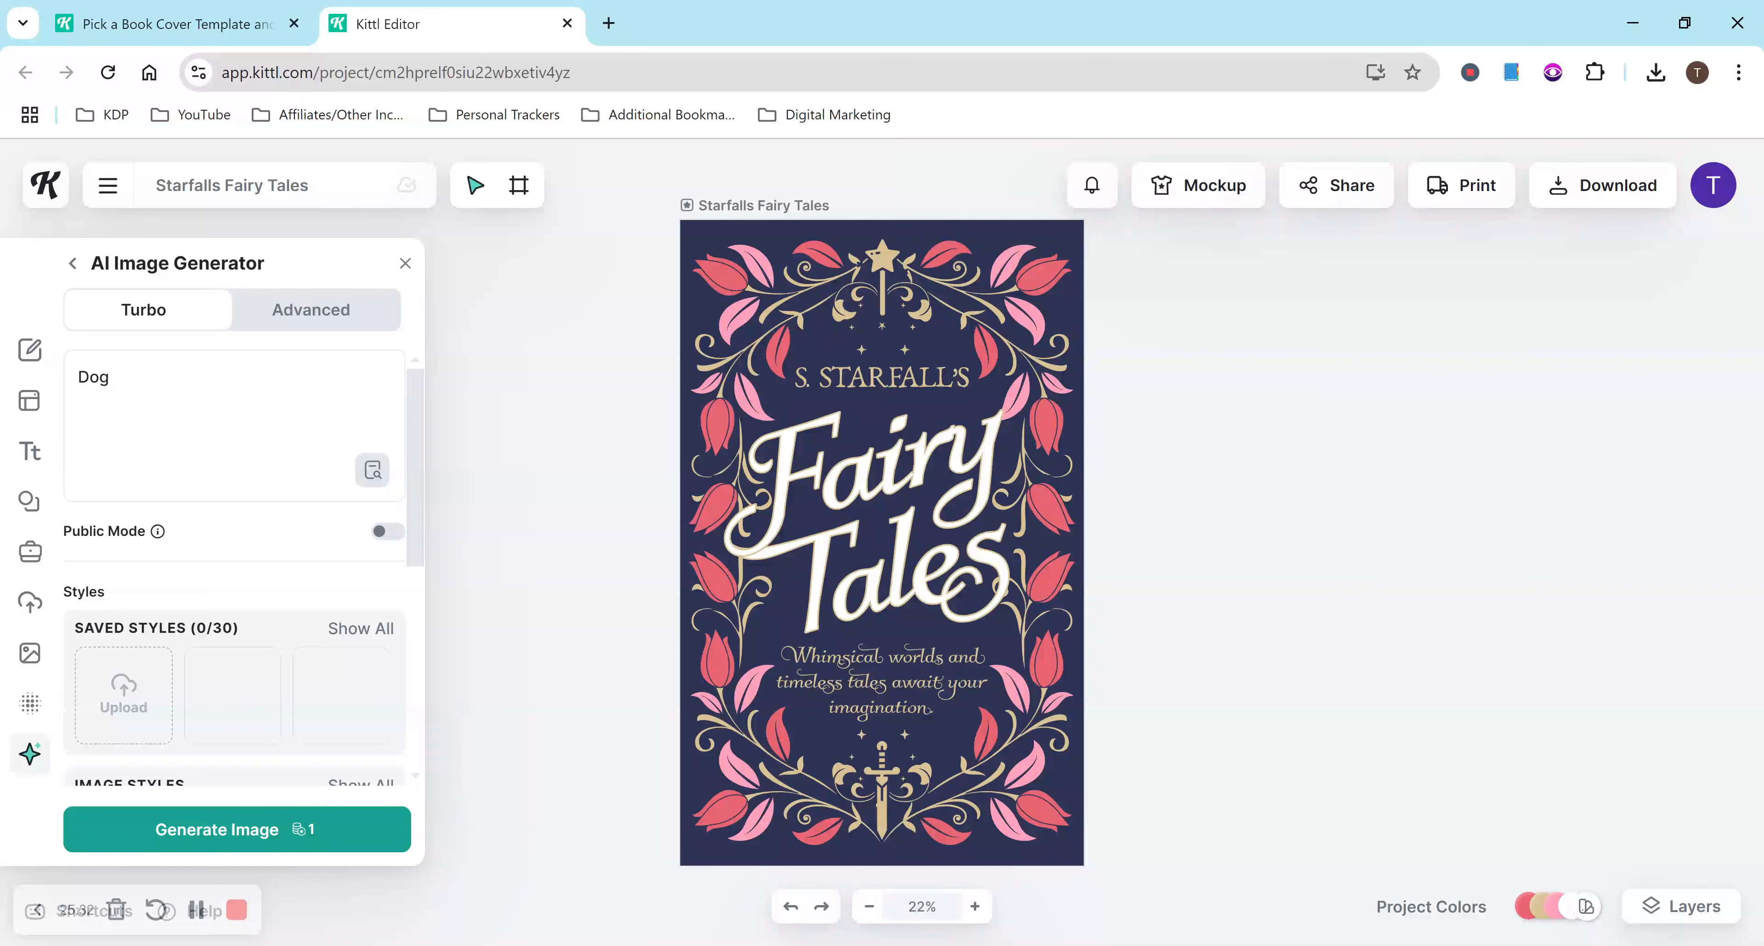
pyautogui.write(' playing at the beach')
pyautogui.click(281, 832)
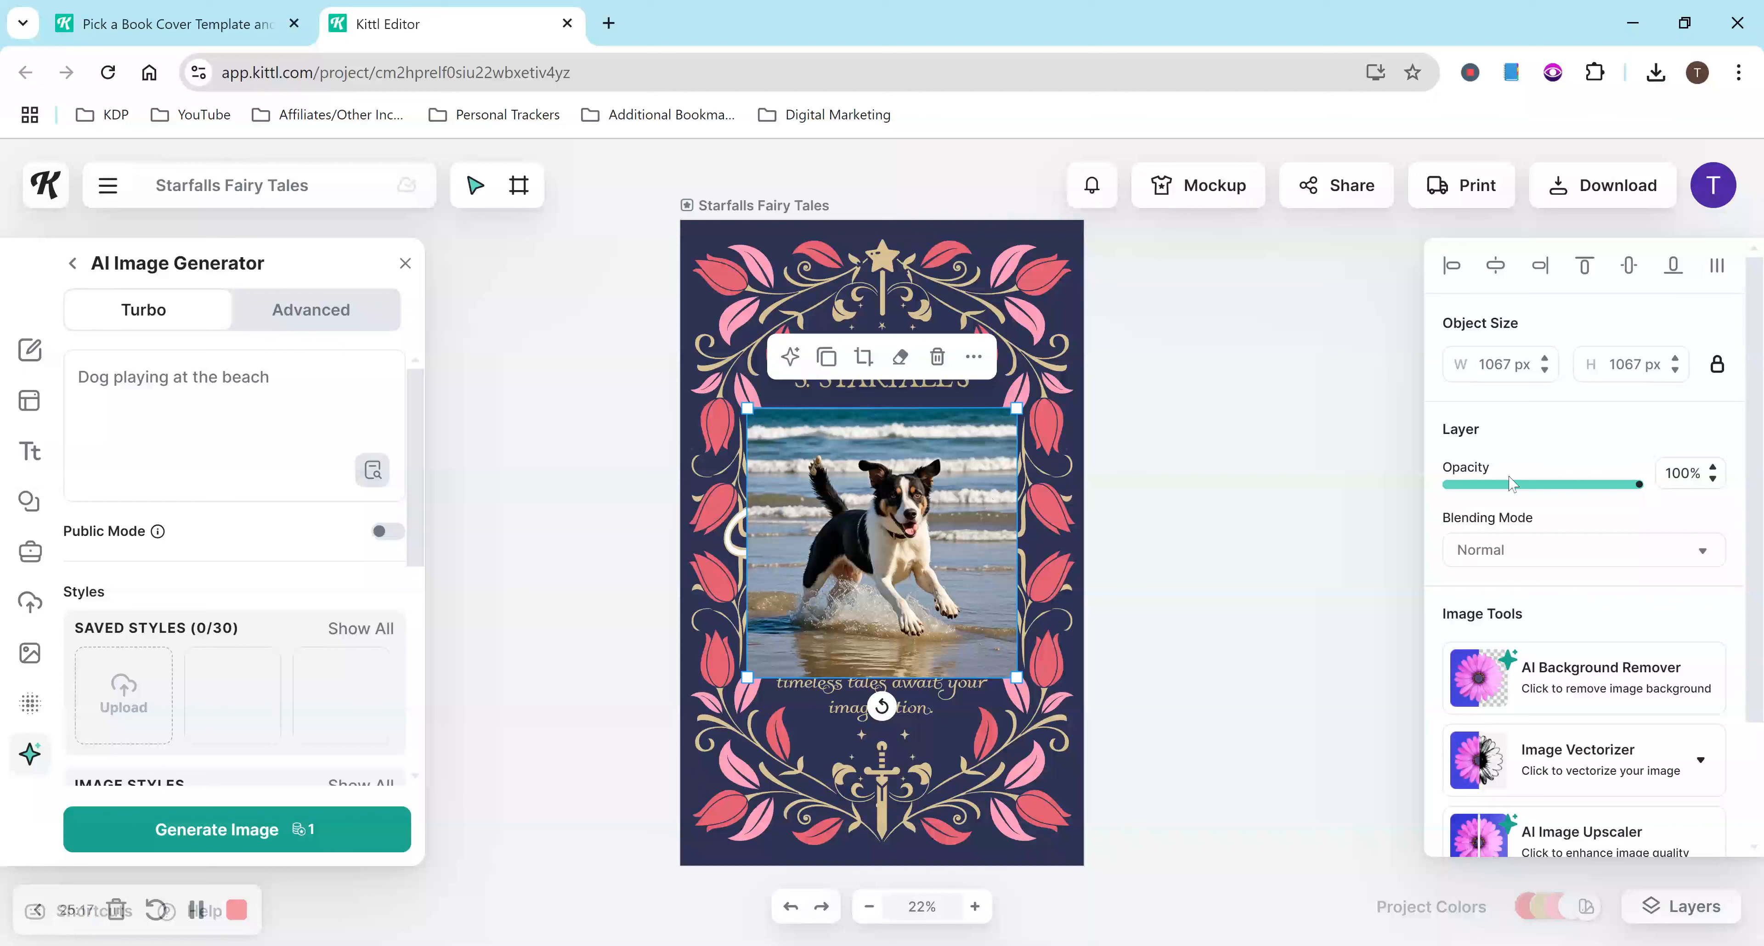
# Step: Examine the dog image's blending modes, including an Overlay preview, its opacity setting and the background remover, vectorizer and upscaler tools
pyautogui.click(1673, 554)
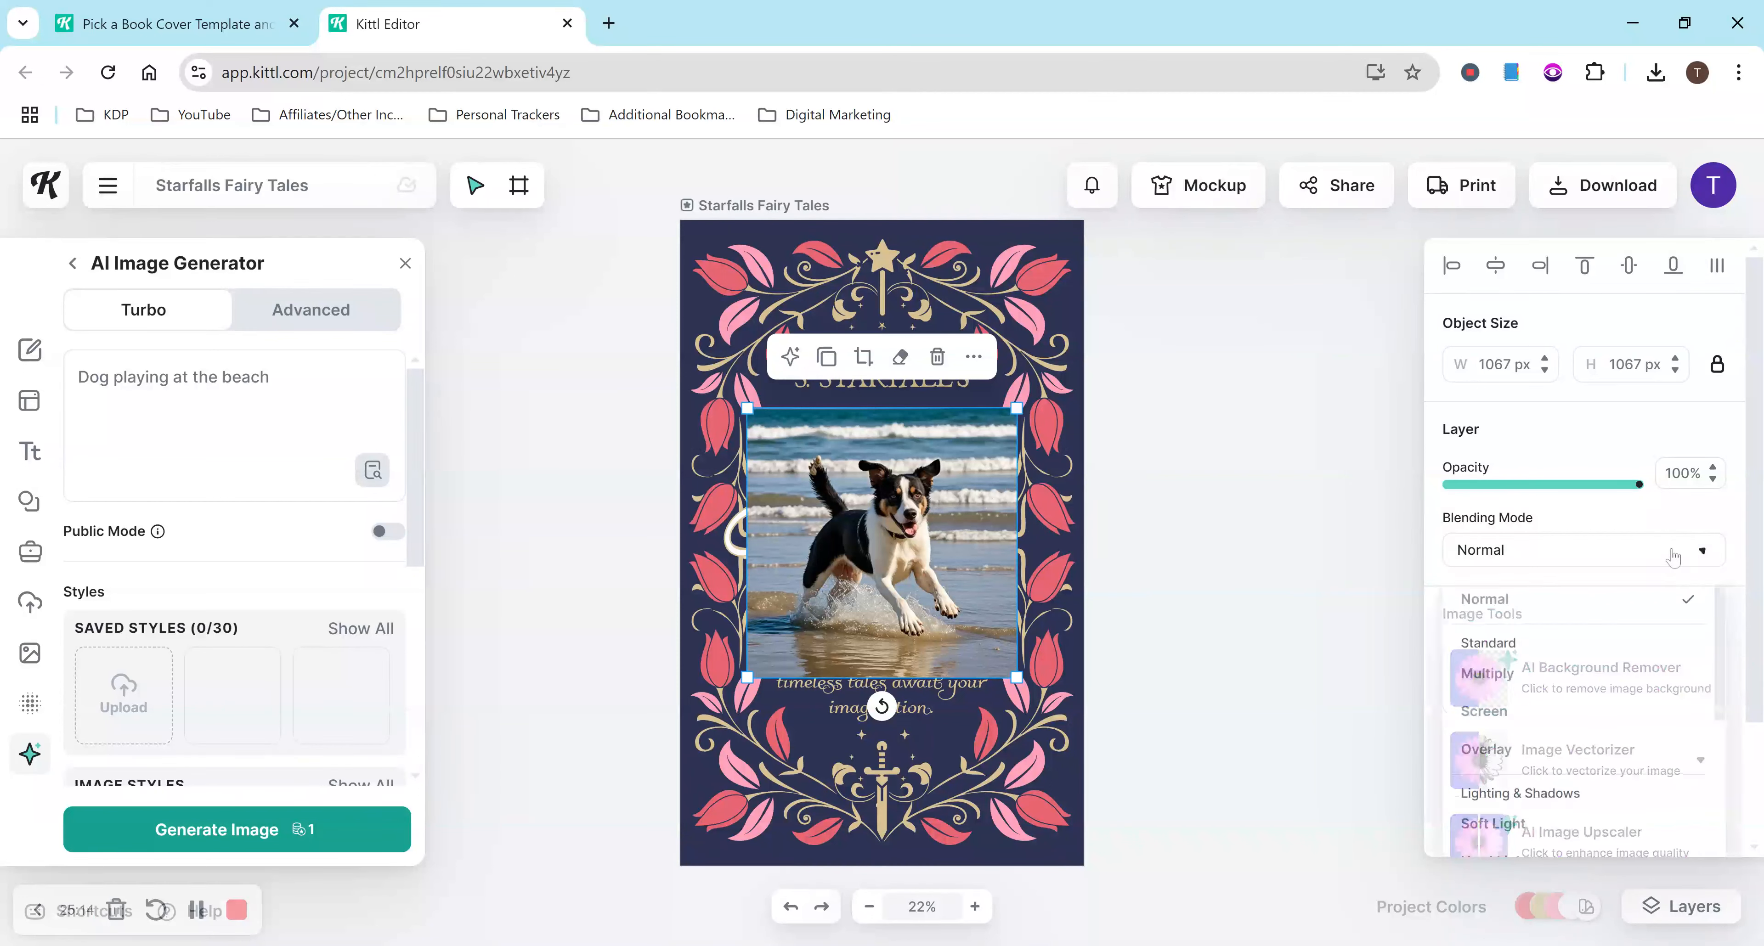
pyautogui.click(1581, 553)
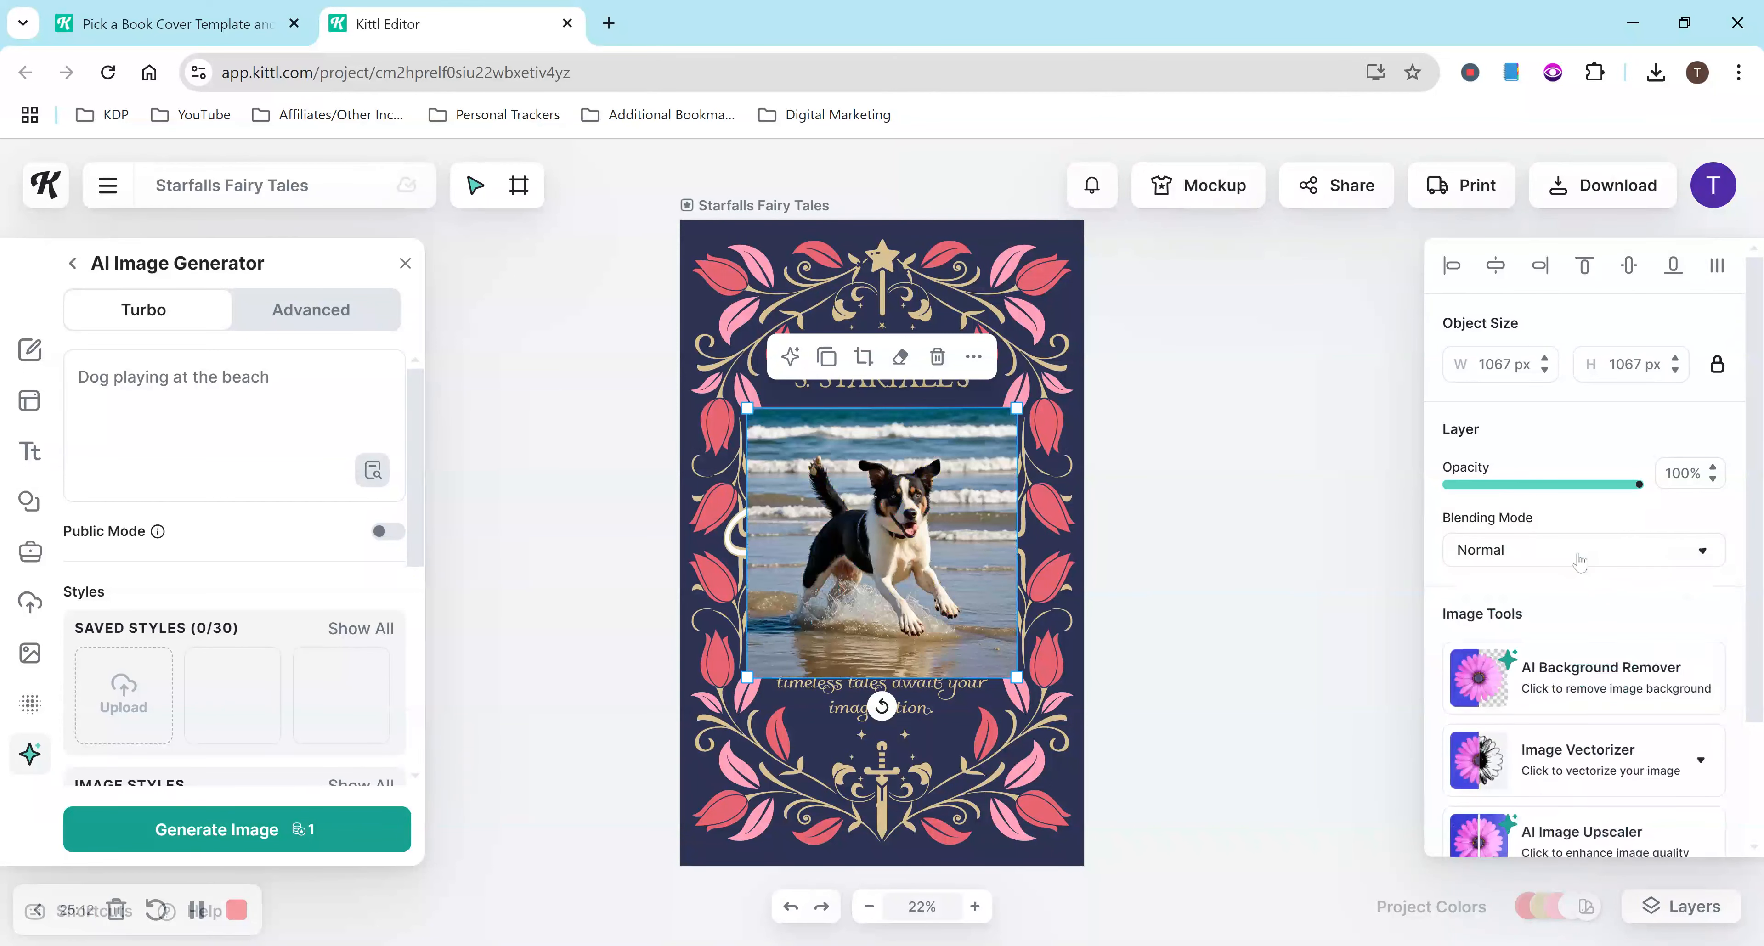
pyautogui.click(1580, 561)
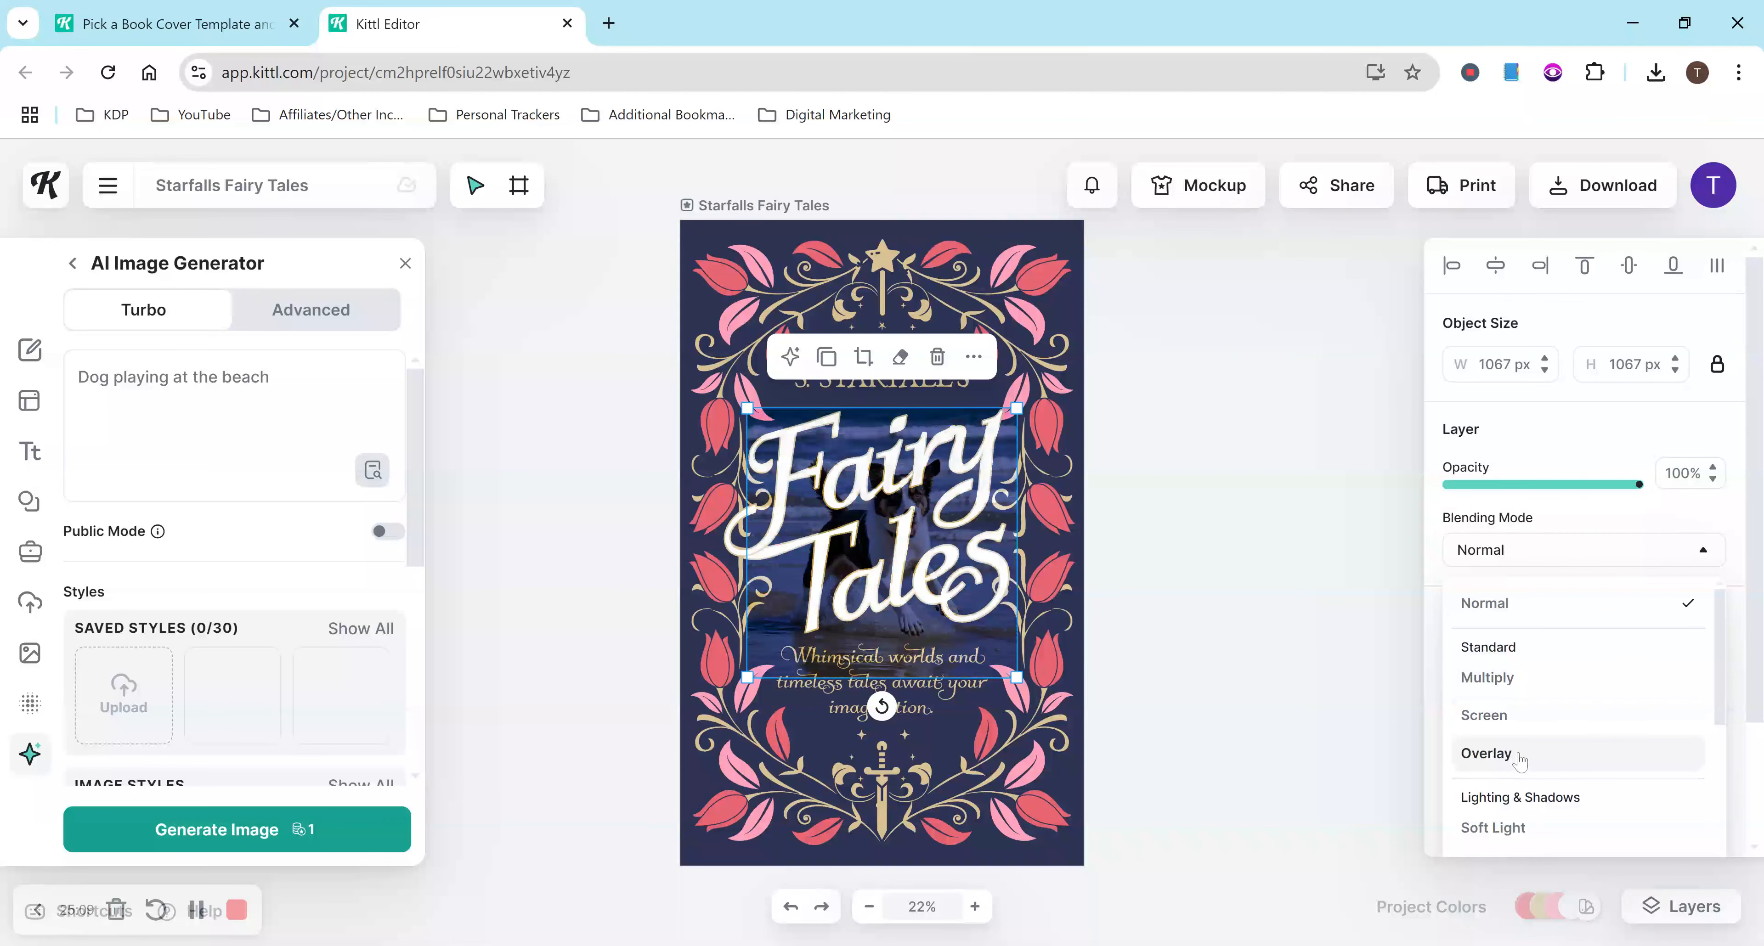
pyautogui.click(1609, 527)
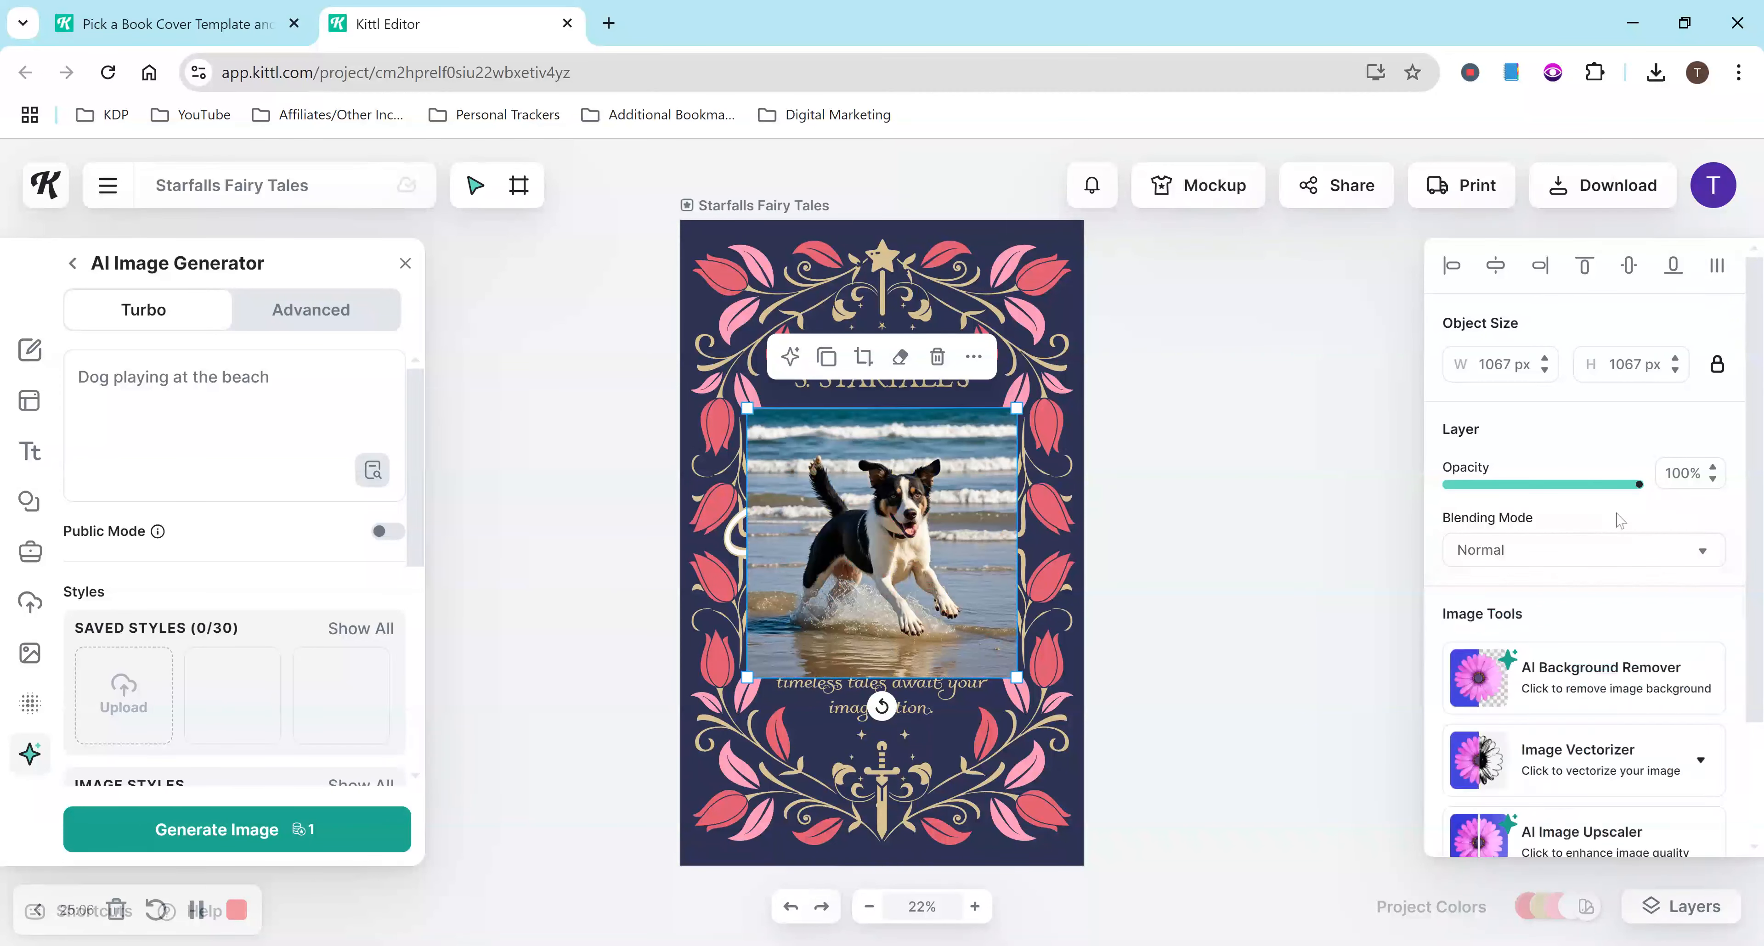
pyautogui.moveTo(1641, 494); pyautogui.dragTo(1728, 484)
pyautogui.moveTo(1613, 492); pyautogui.dragTo(1760, 504)
pyautogui.scroll(-2, 1568, 568)
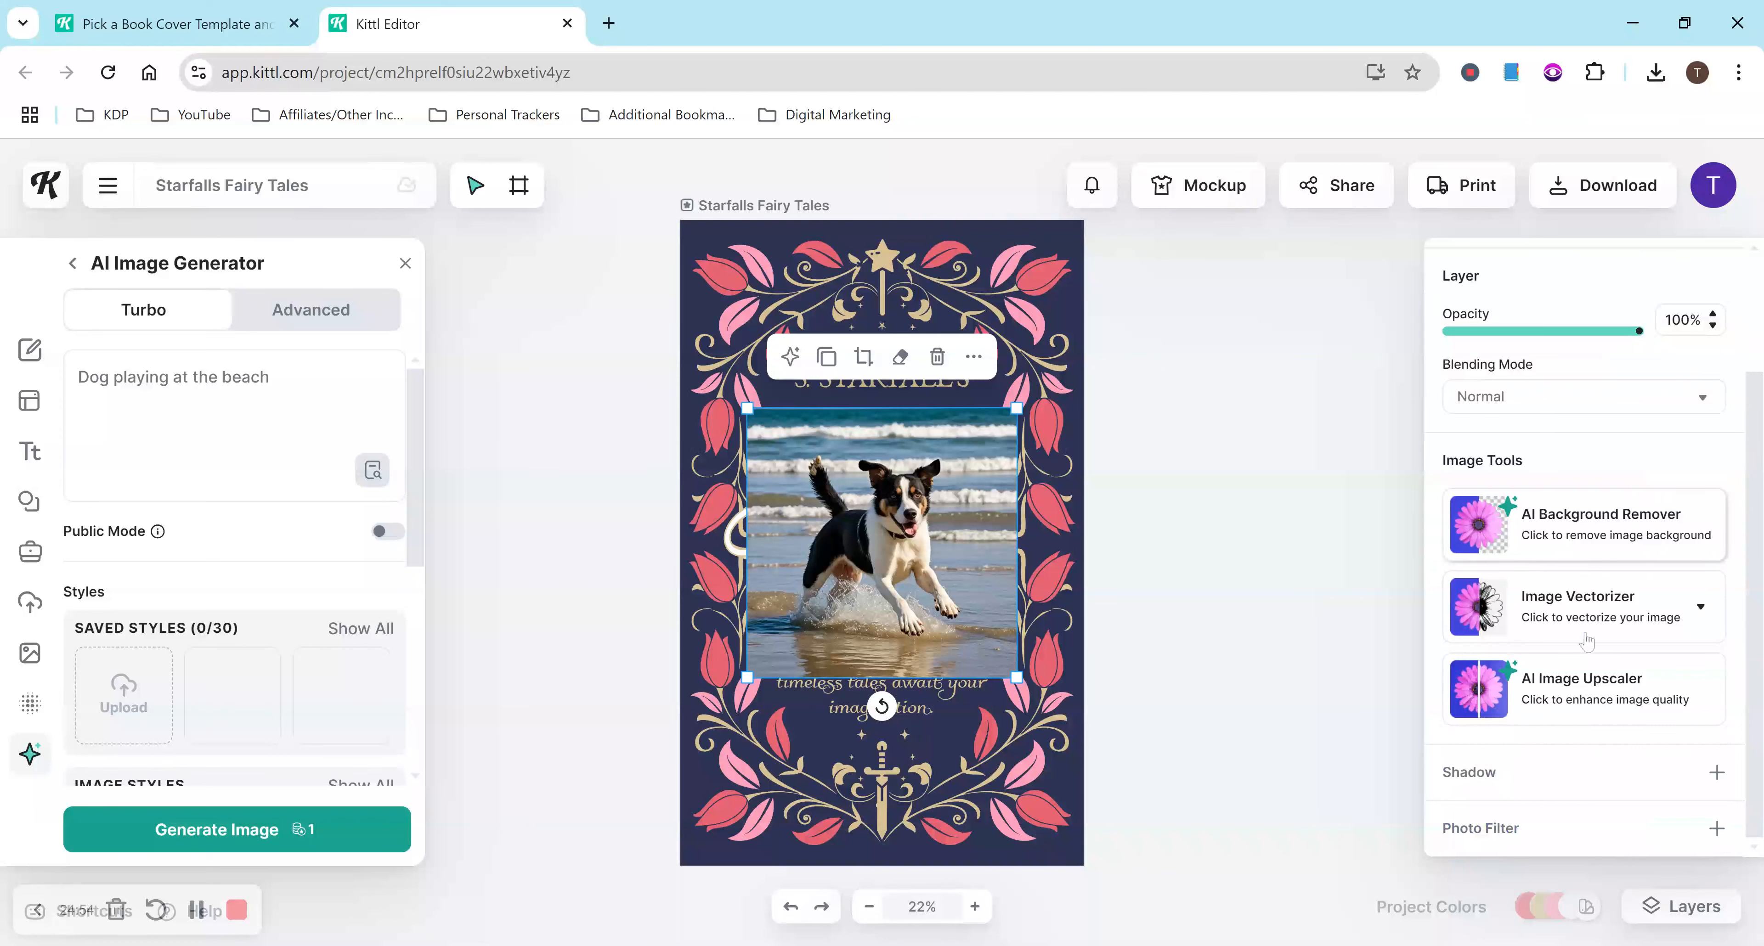
# Step: Delete the generated dog image from the cover
pyautogui.click(1263, 519)
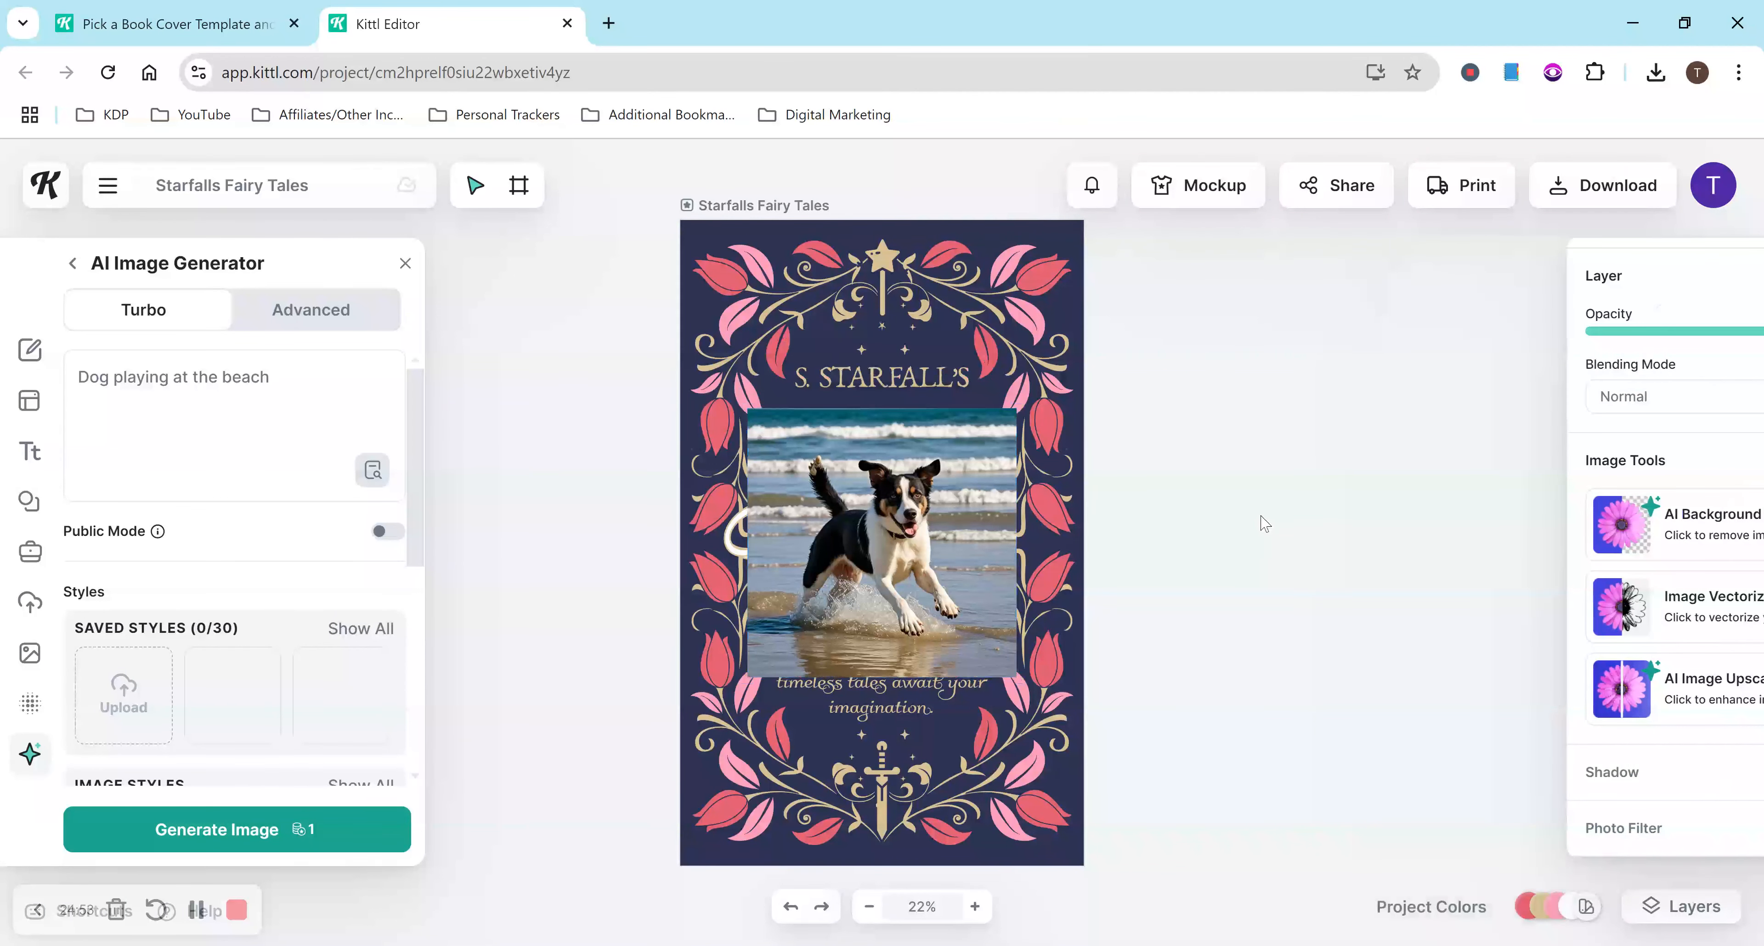
pyautogui.click(910, 520)
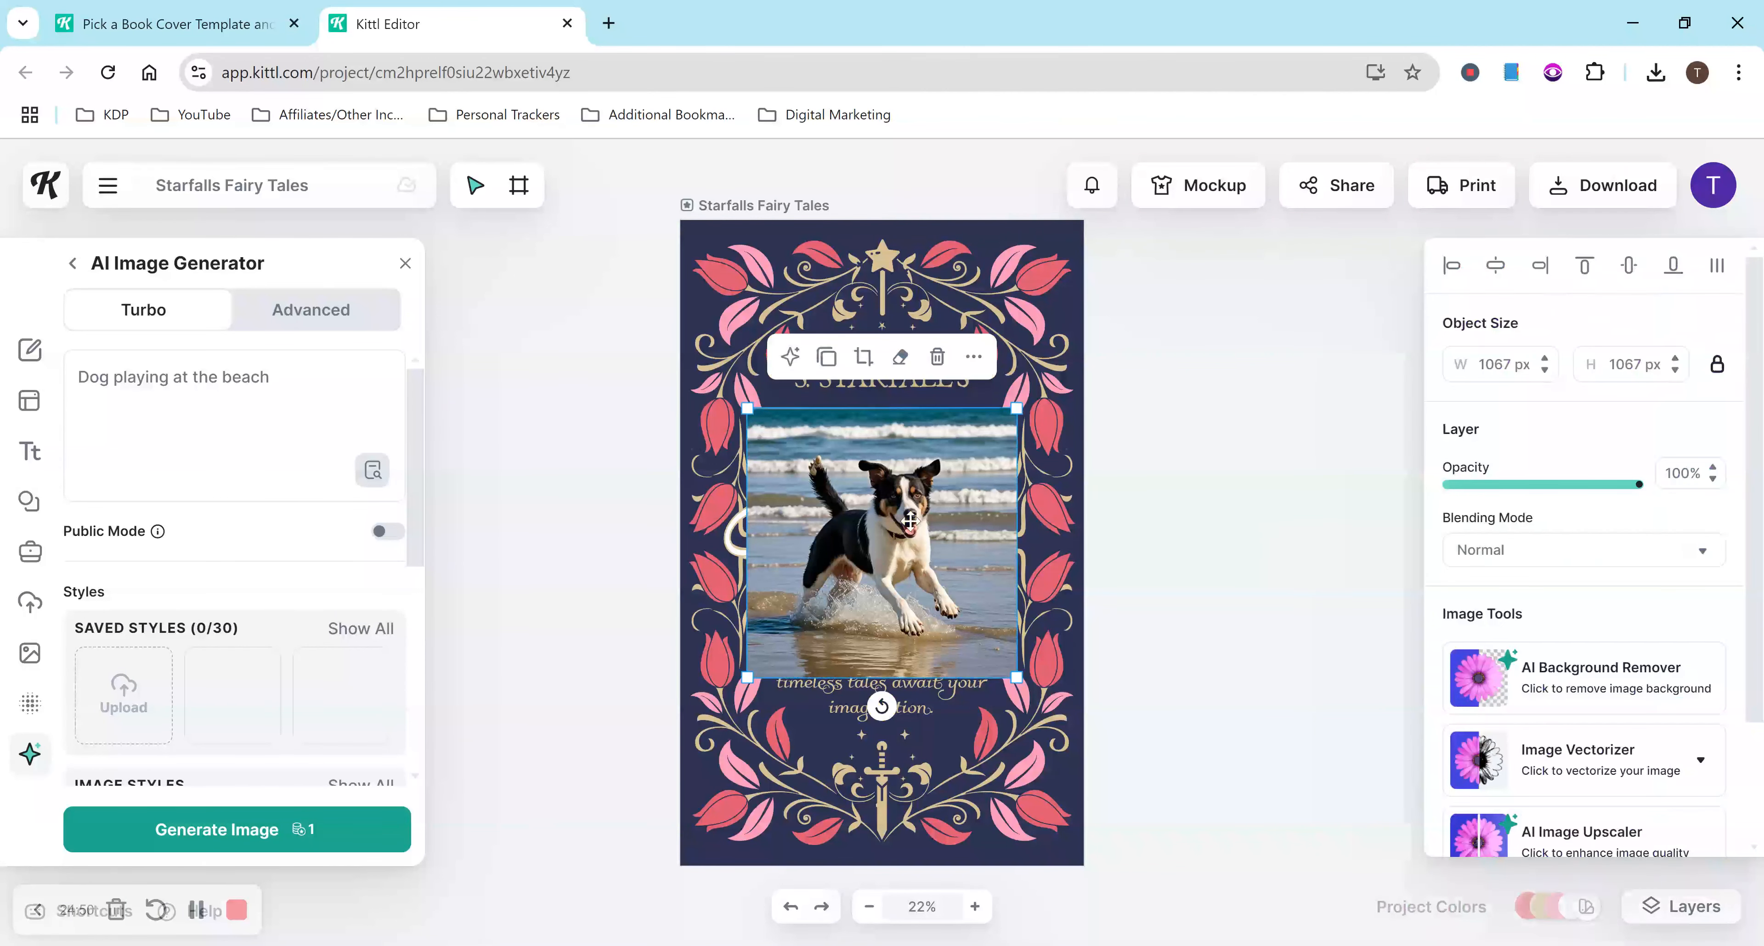
pyautogui.press('Delete')
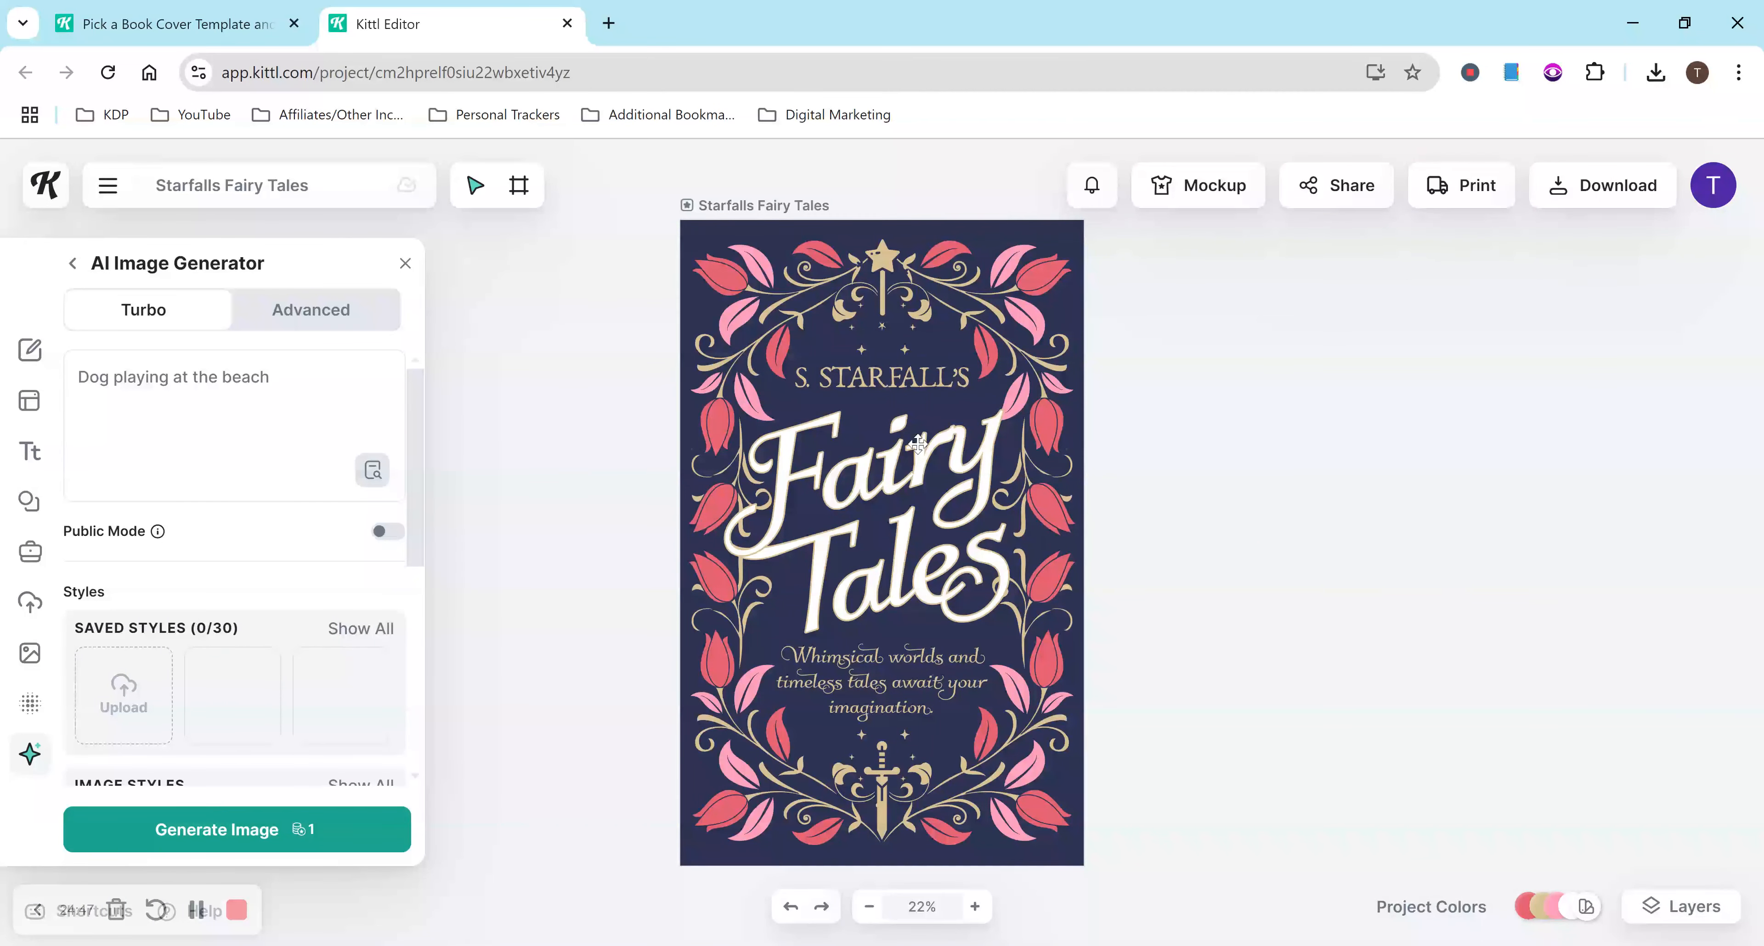
# Step: Open the "Fairy" title text for editing and review its font weight, transformation and text shading options
pyautogui.doubleClick(903, 471)
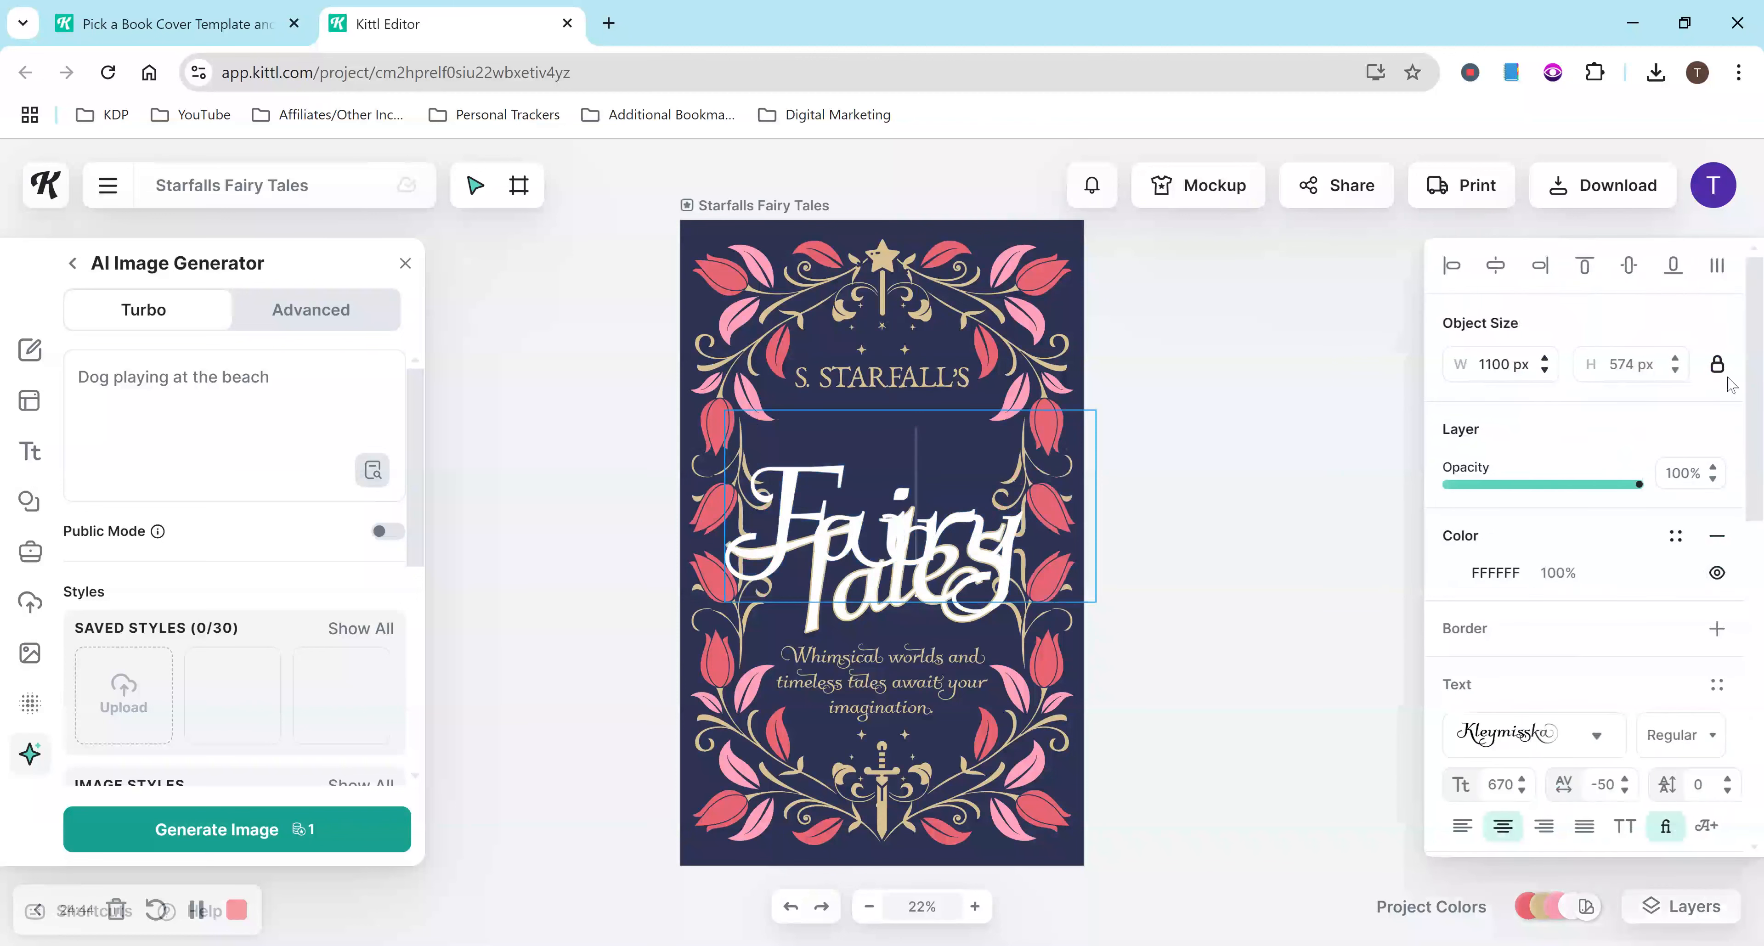
pyautogui.scroll(-5, 1731, 424)
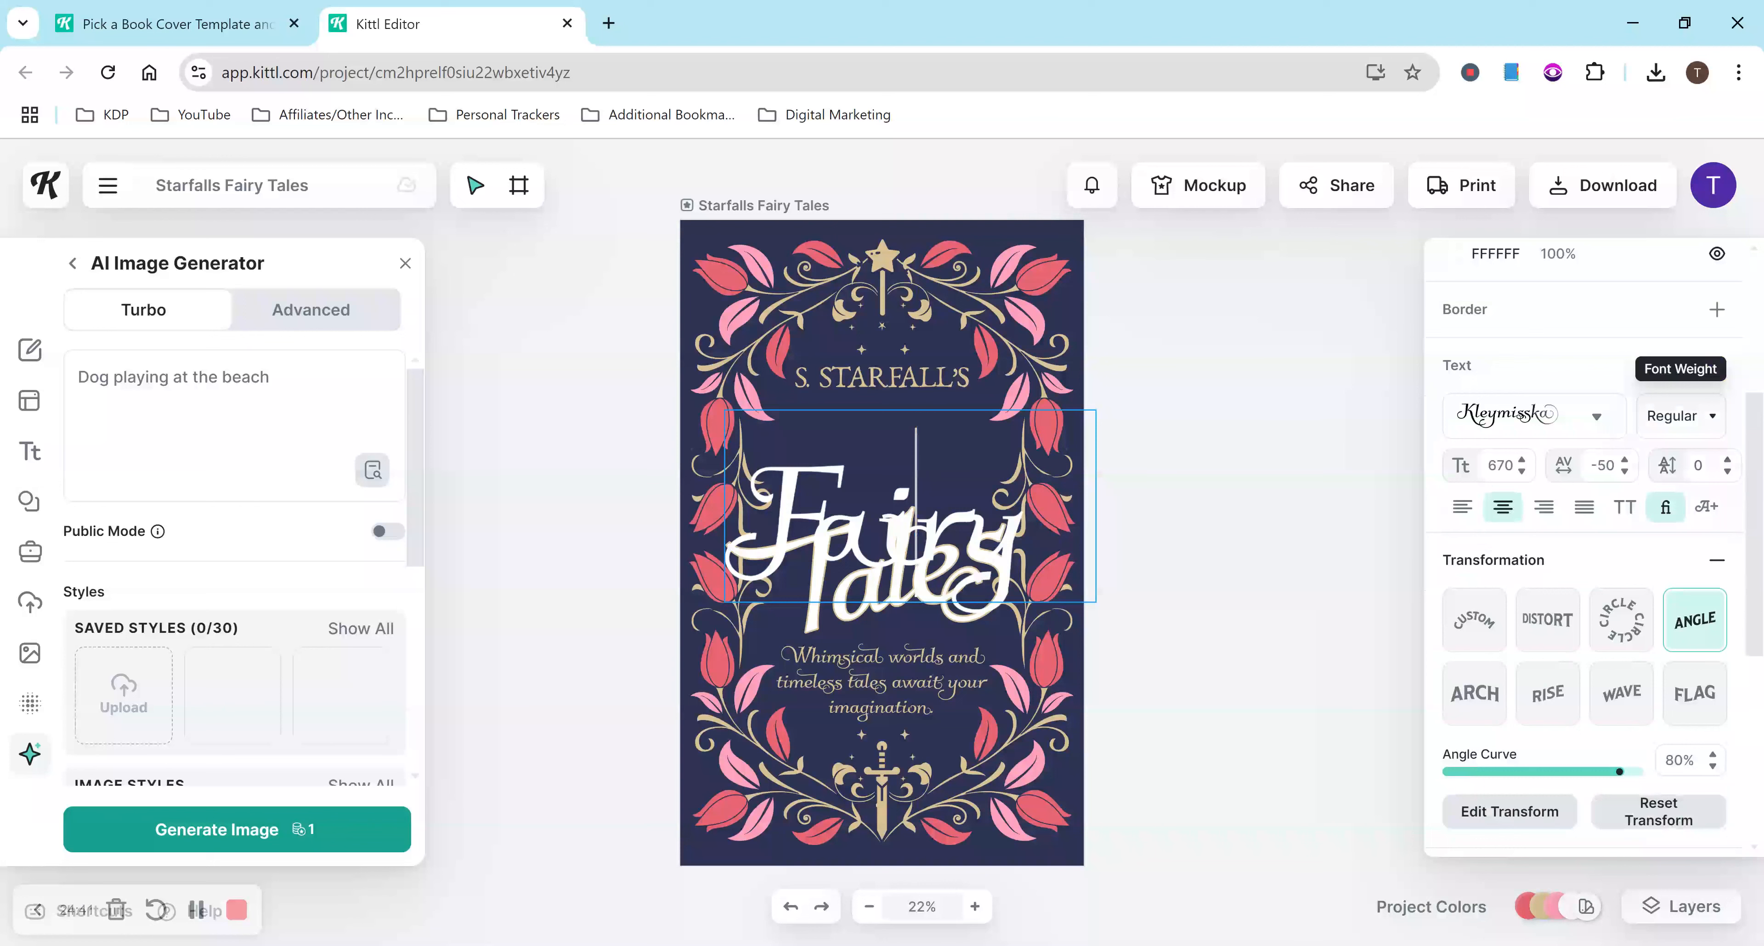
pyautogui.click(1677, 418)
pyautogui.click(1677, 417)
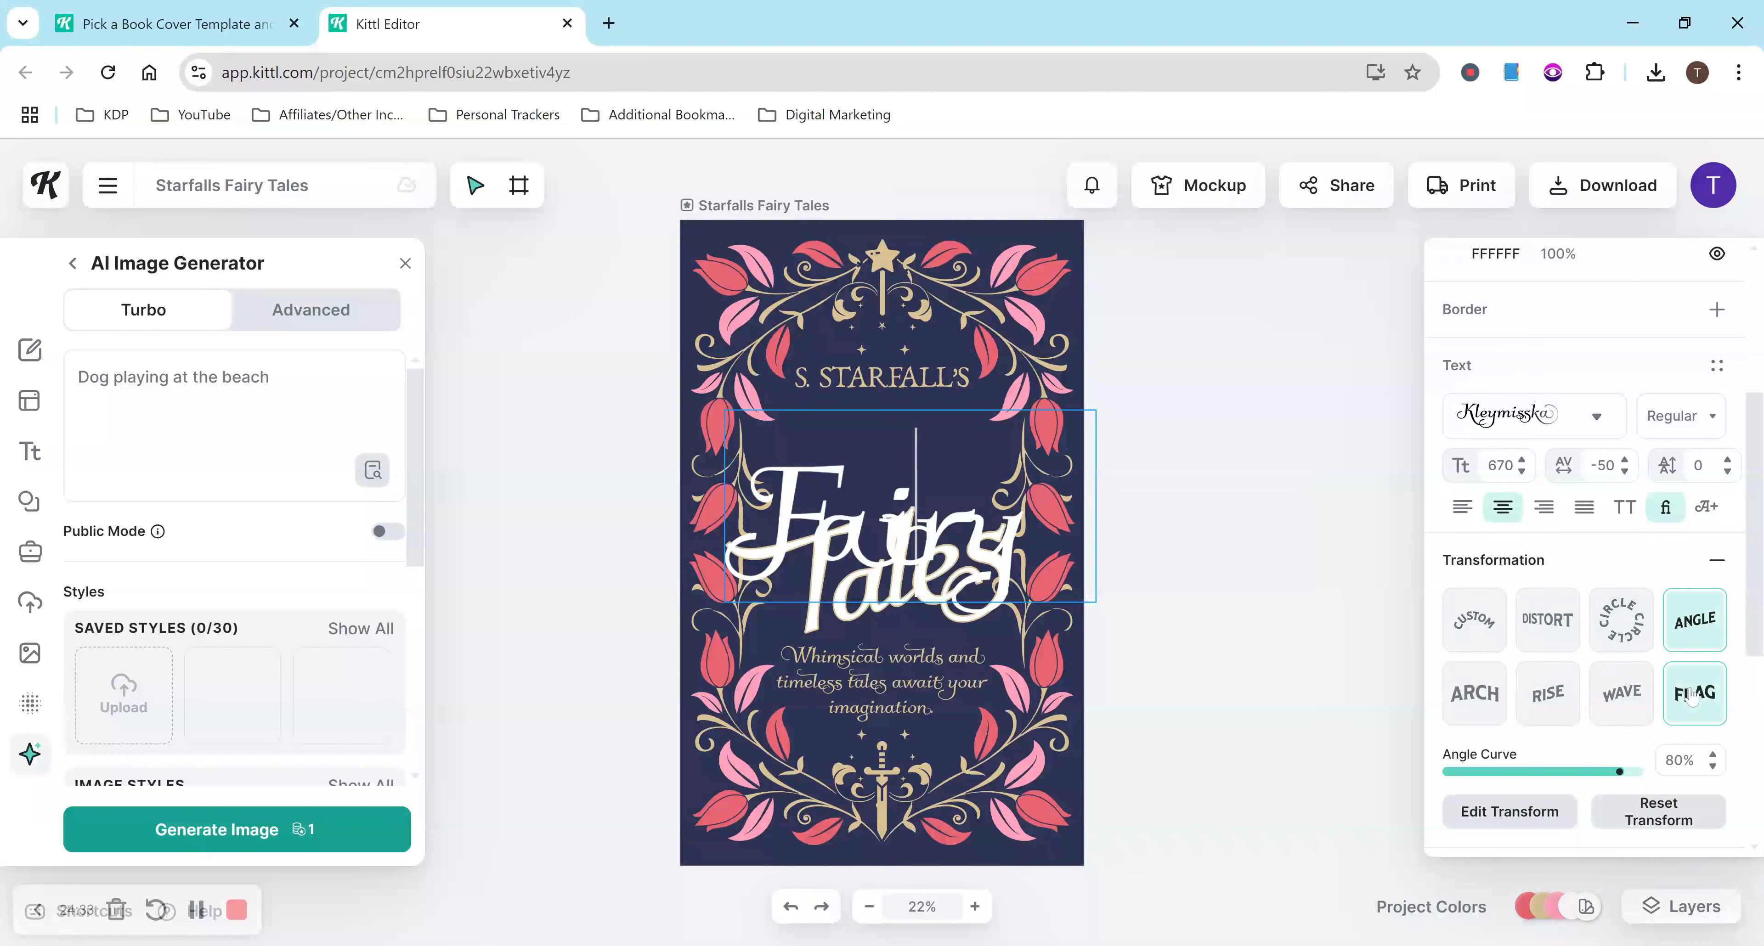
pyautogui.scroll(-2, 1755, 558)
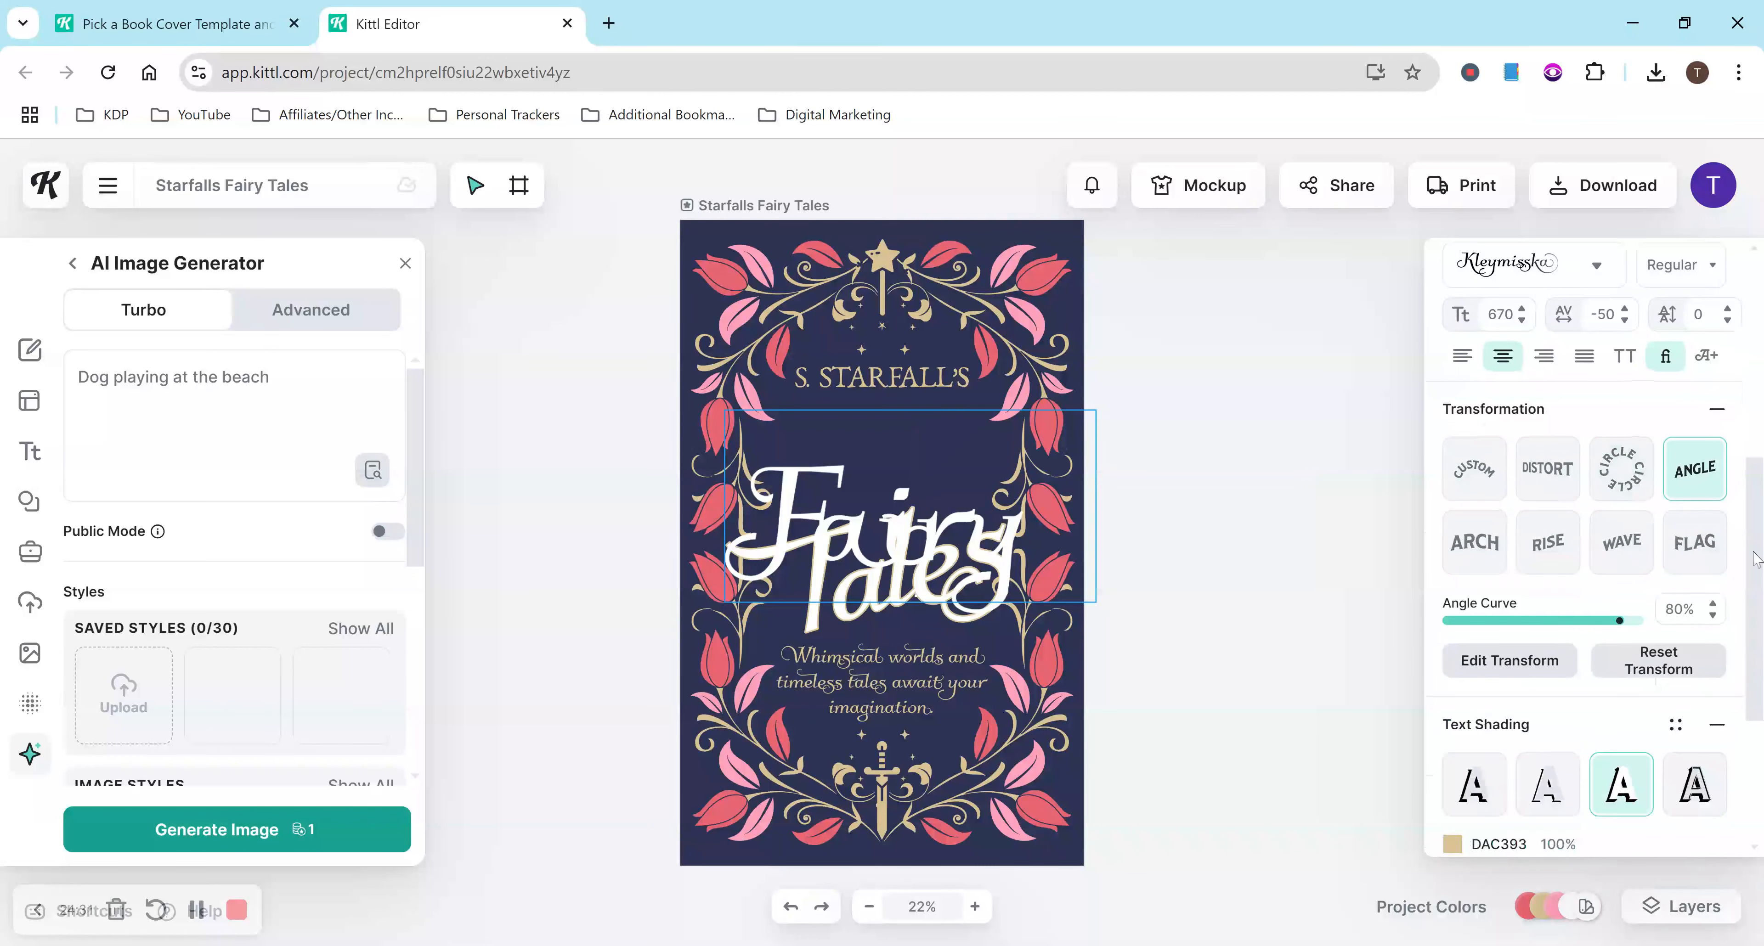
pyautogui.scroll(-2, 1753, 579)
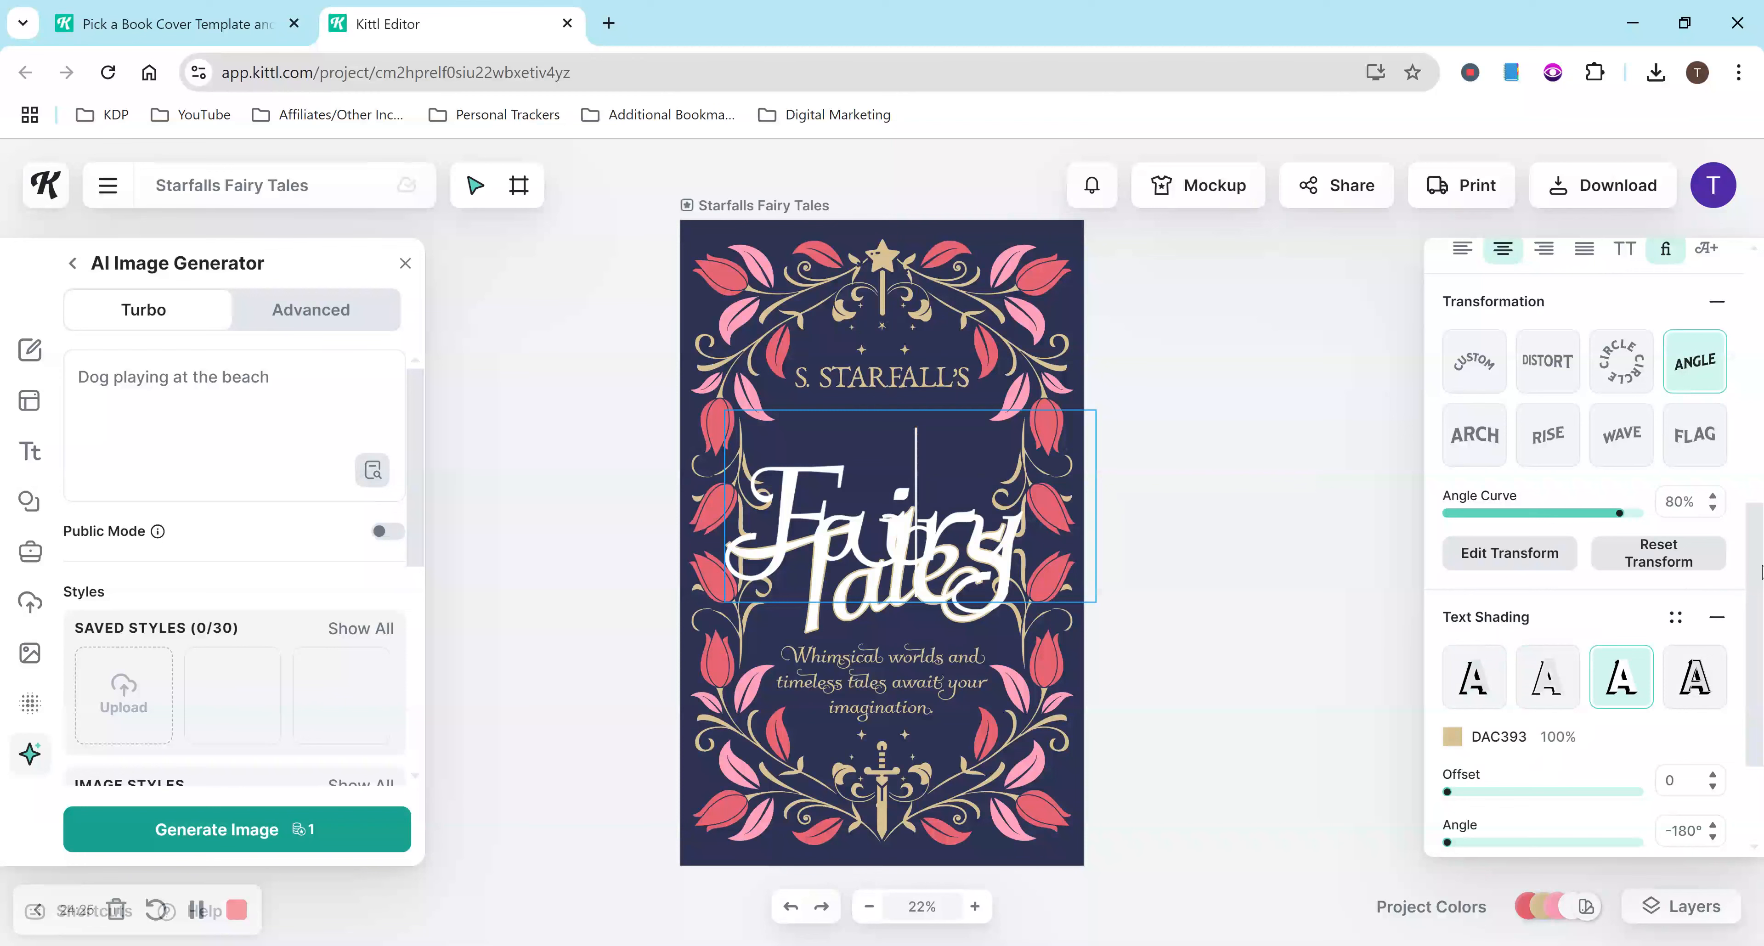
# Step: Add a text decoration to the "Fairy" title text
pyautogui.scroll(-3, 1760, 572)
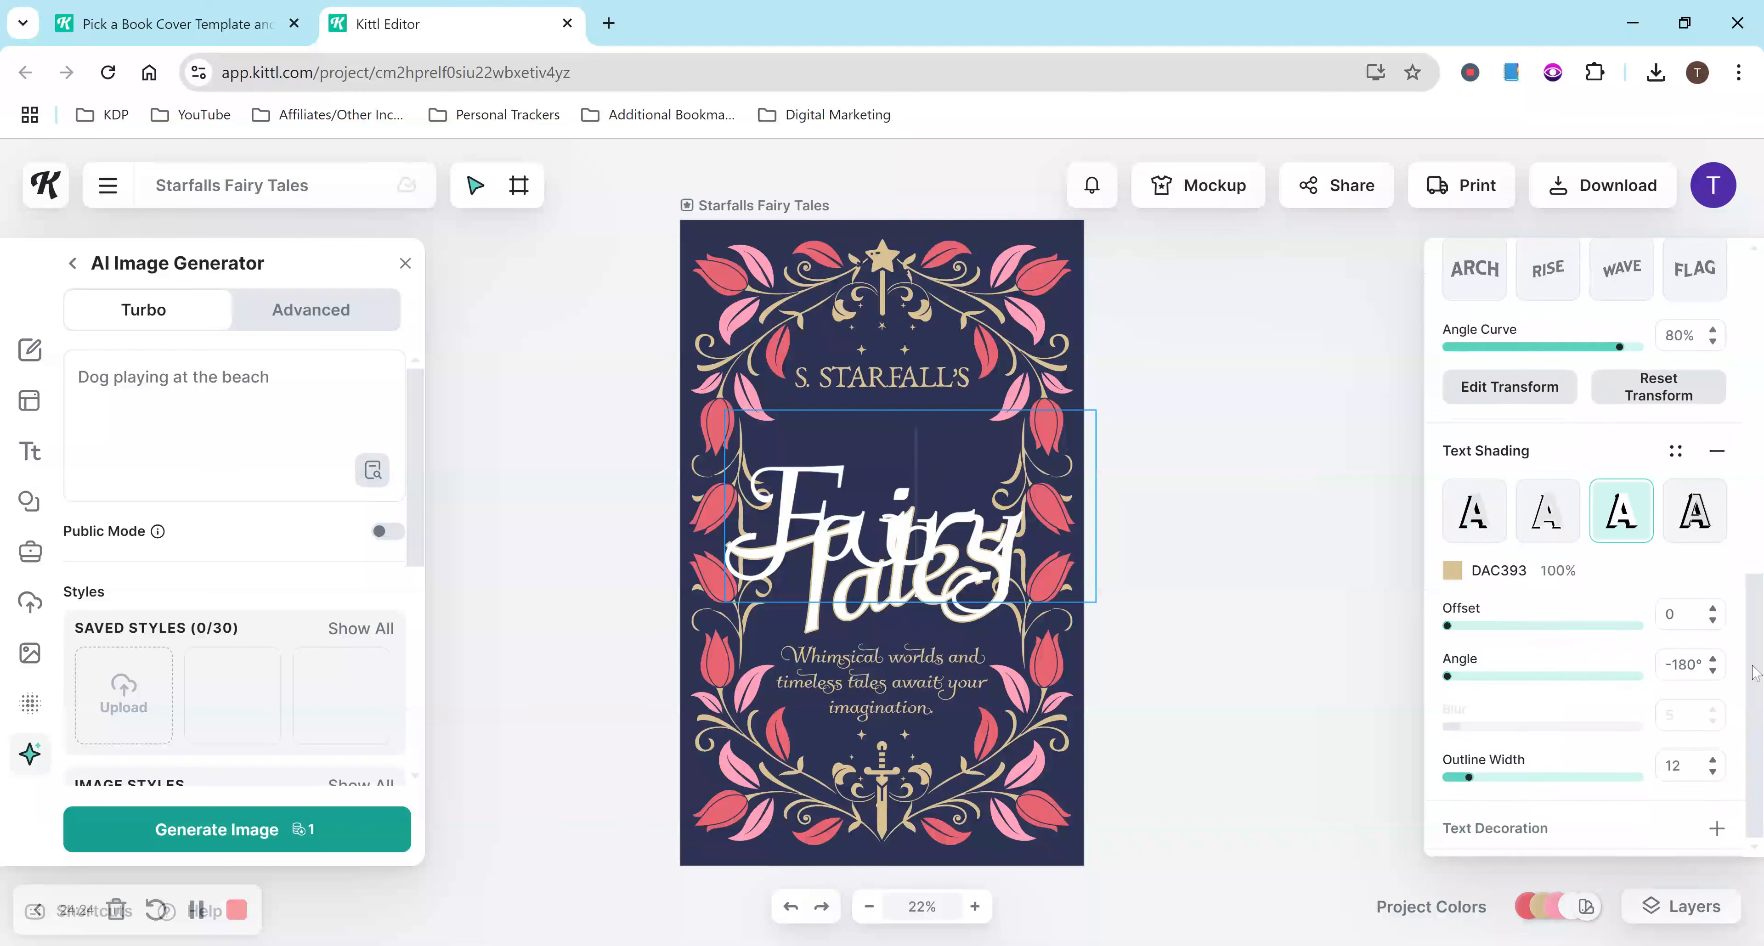
pyautogui.click(1718, 829)
pyautogui.scroll(5, 1754, 629)
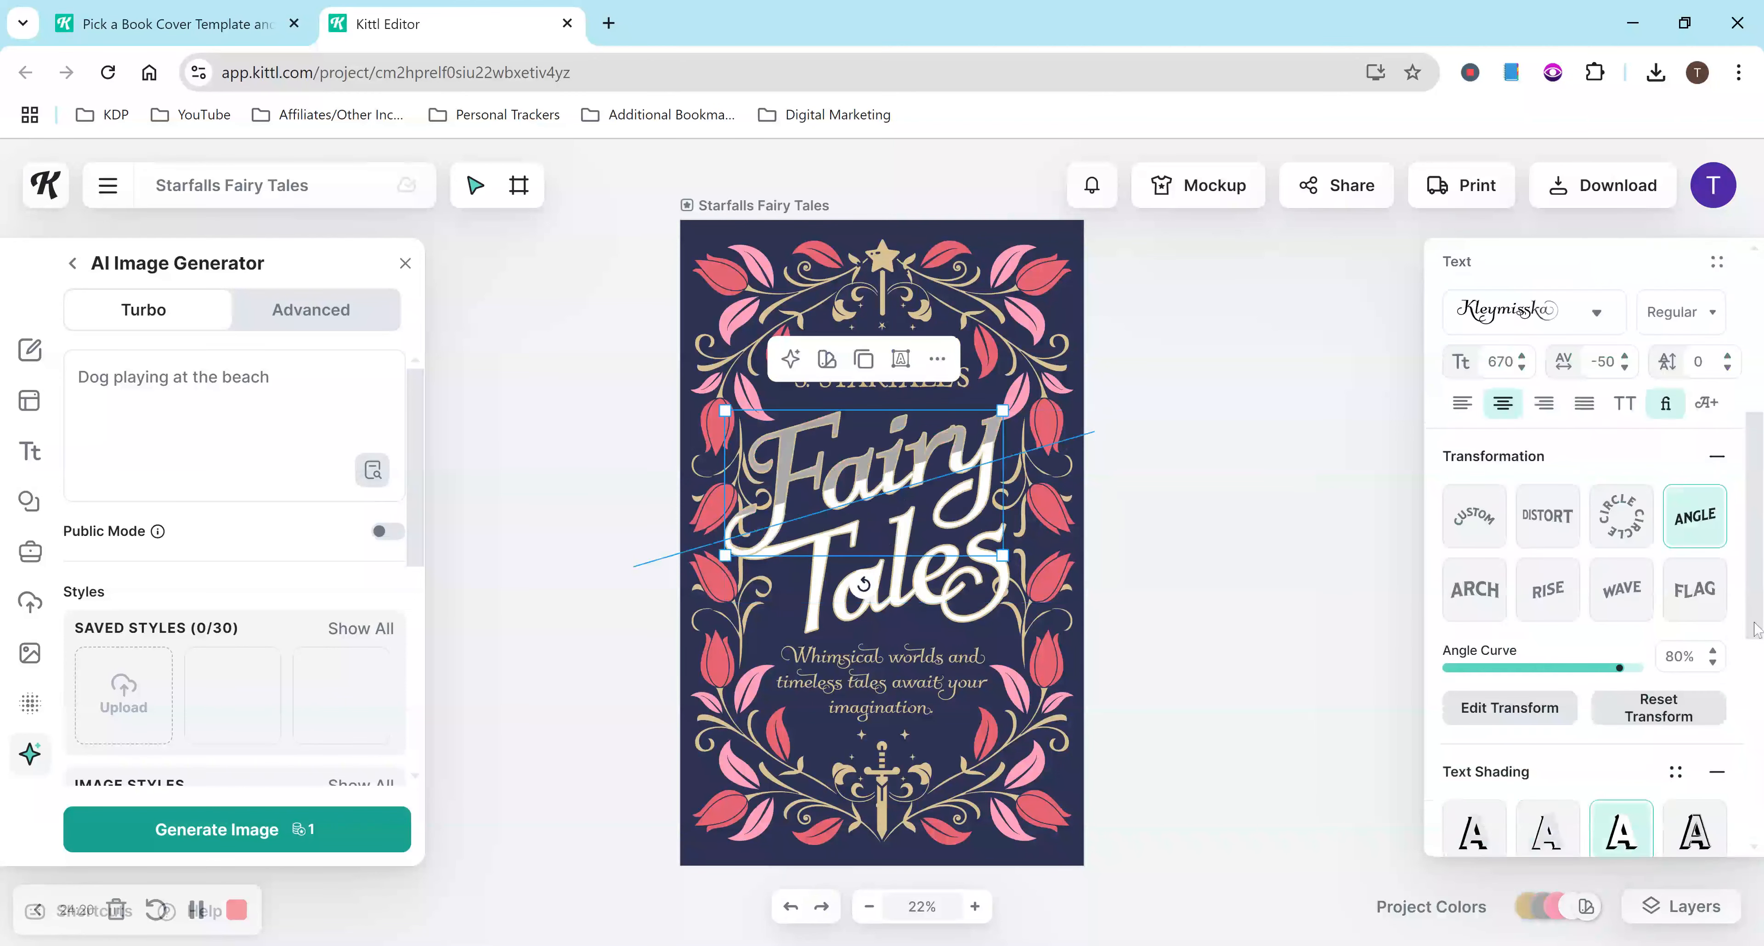
# Step: Examine the "Fairy" title's text shading and text decoration settings
pyautogui.moveTo(1754, 628); pyautogui.dragTo(1759, 831)
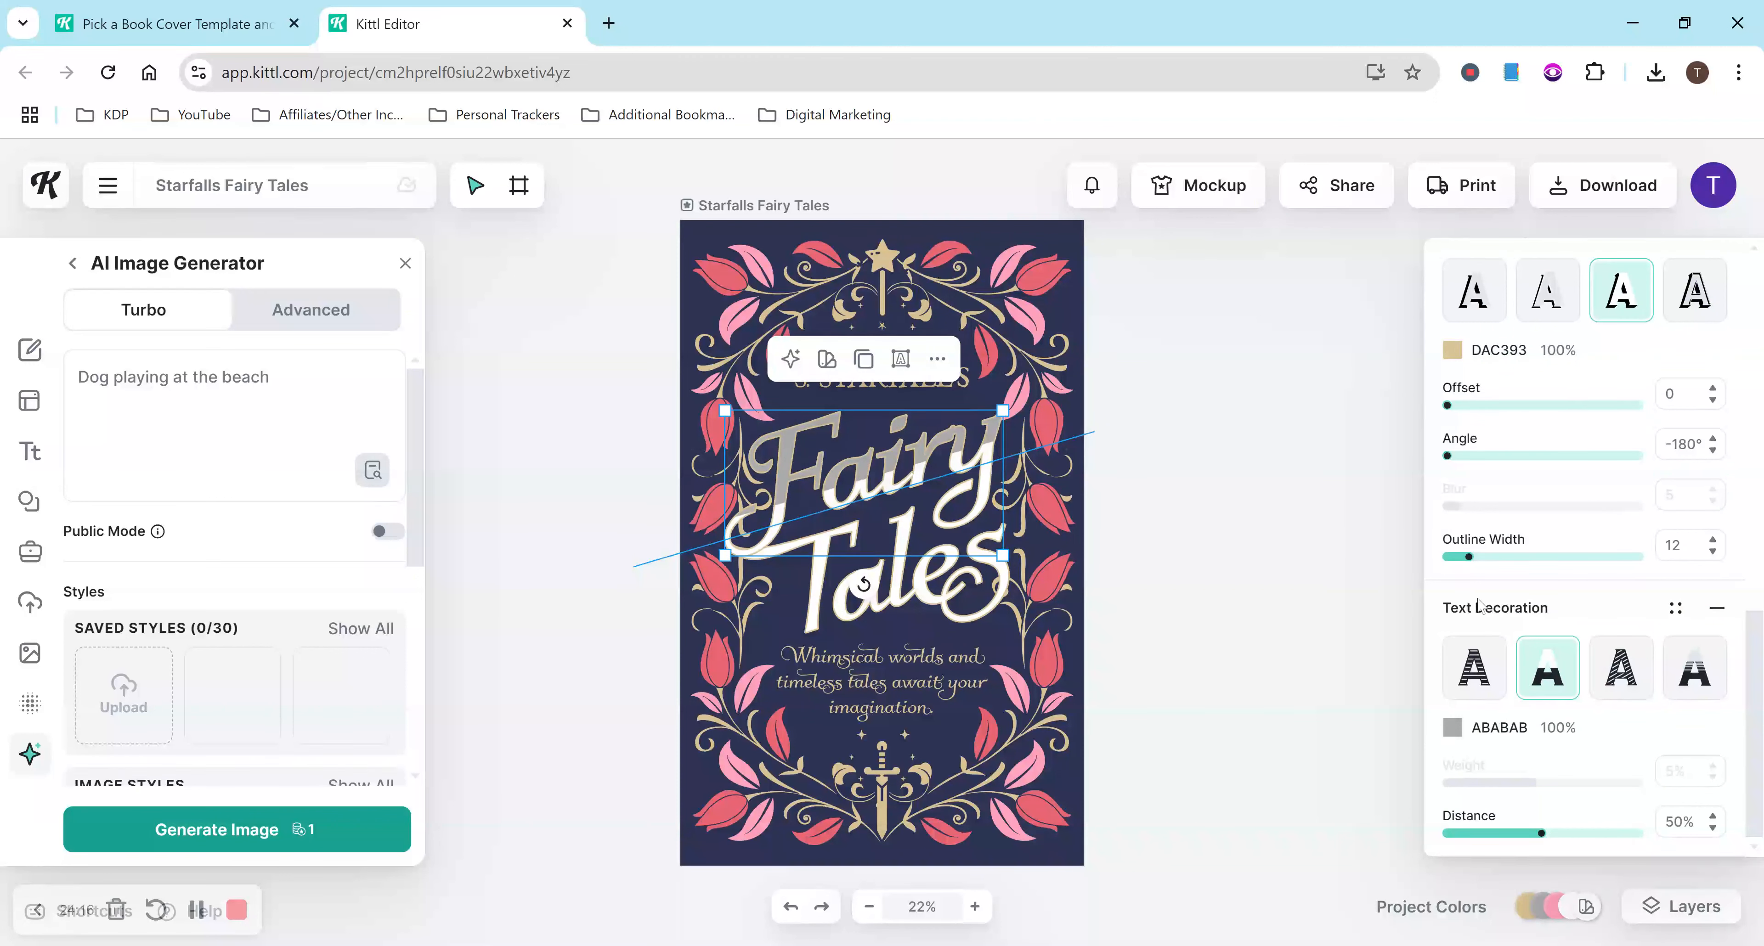
pyautogui.moveTo(1756, 719); pyautogui.dragTo(1756, 319)
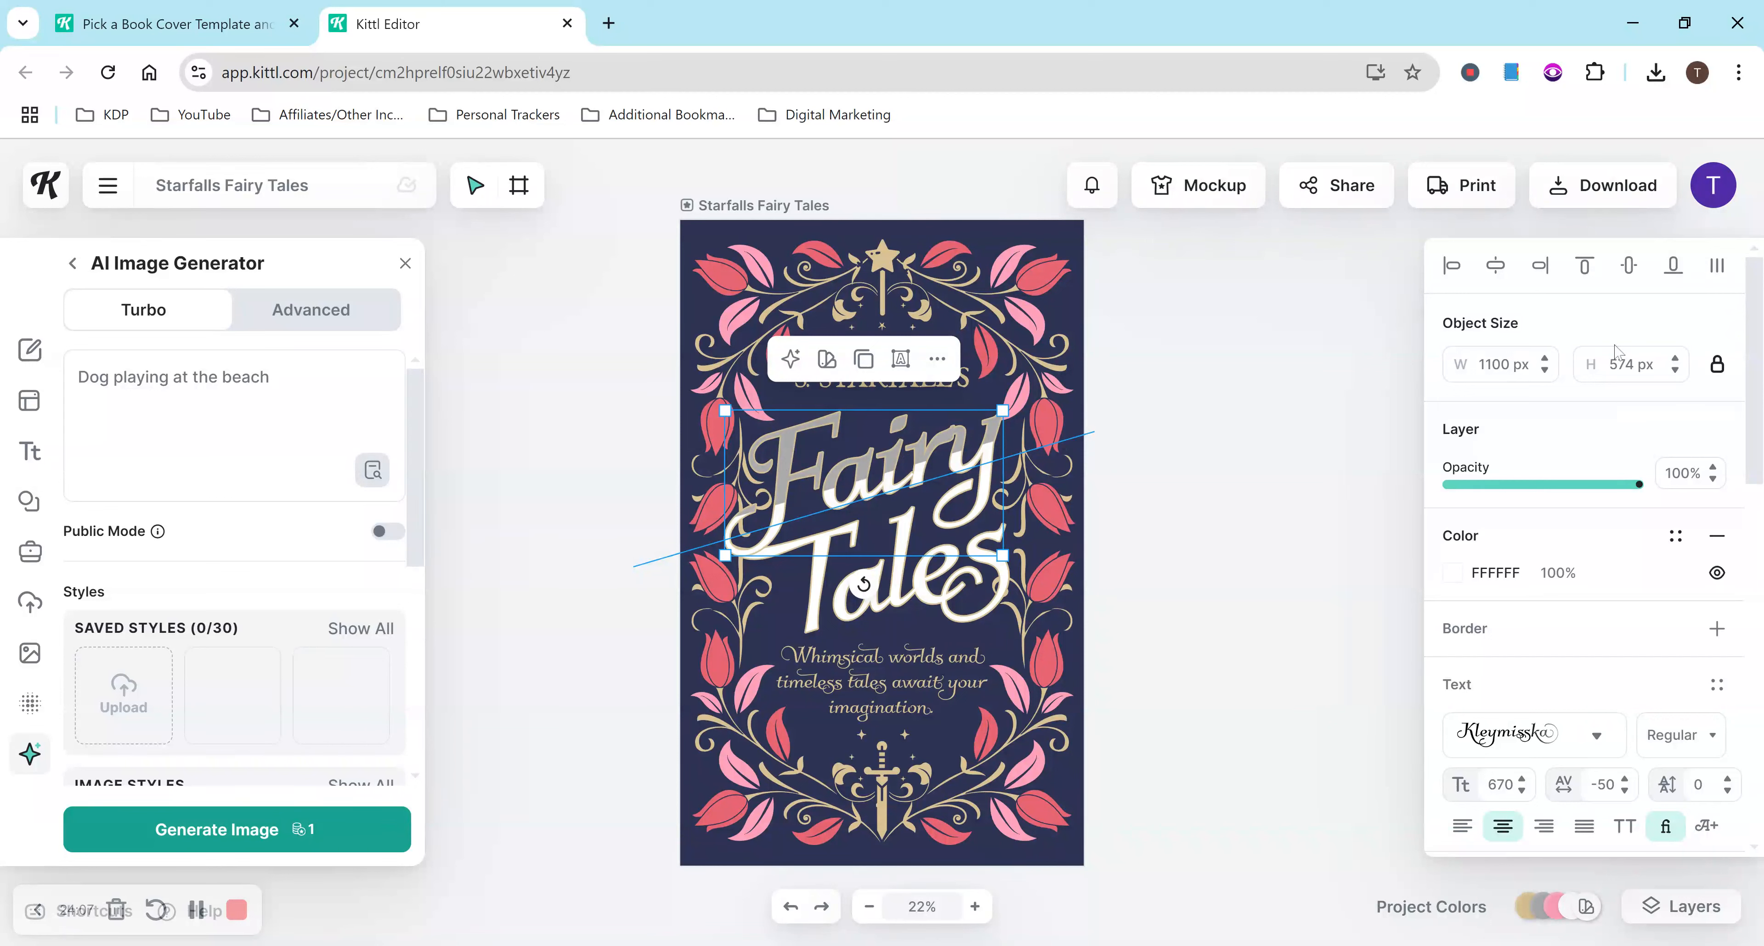
pyautogui.click(1248, 541)
# Step: Add a text decoration to the "Tales" title text and adjust the decoration's distance
pyautogui.click(915, 558)
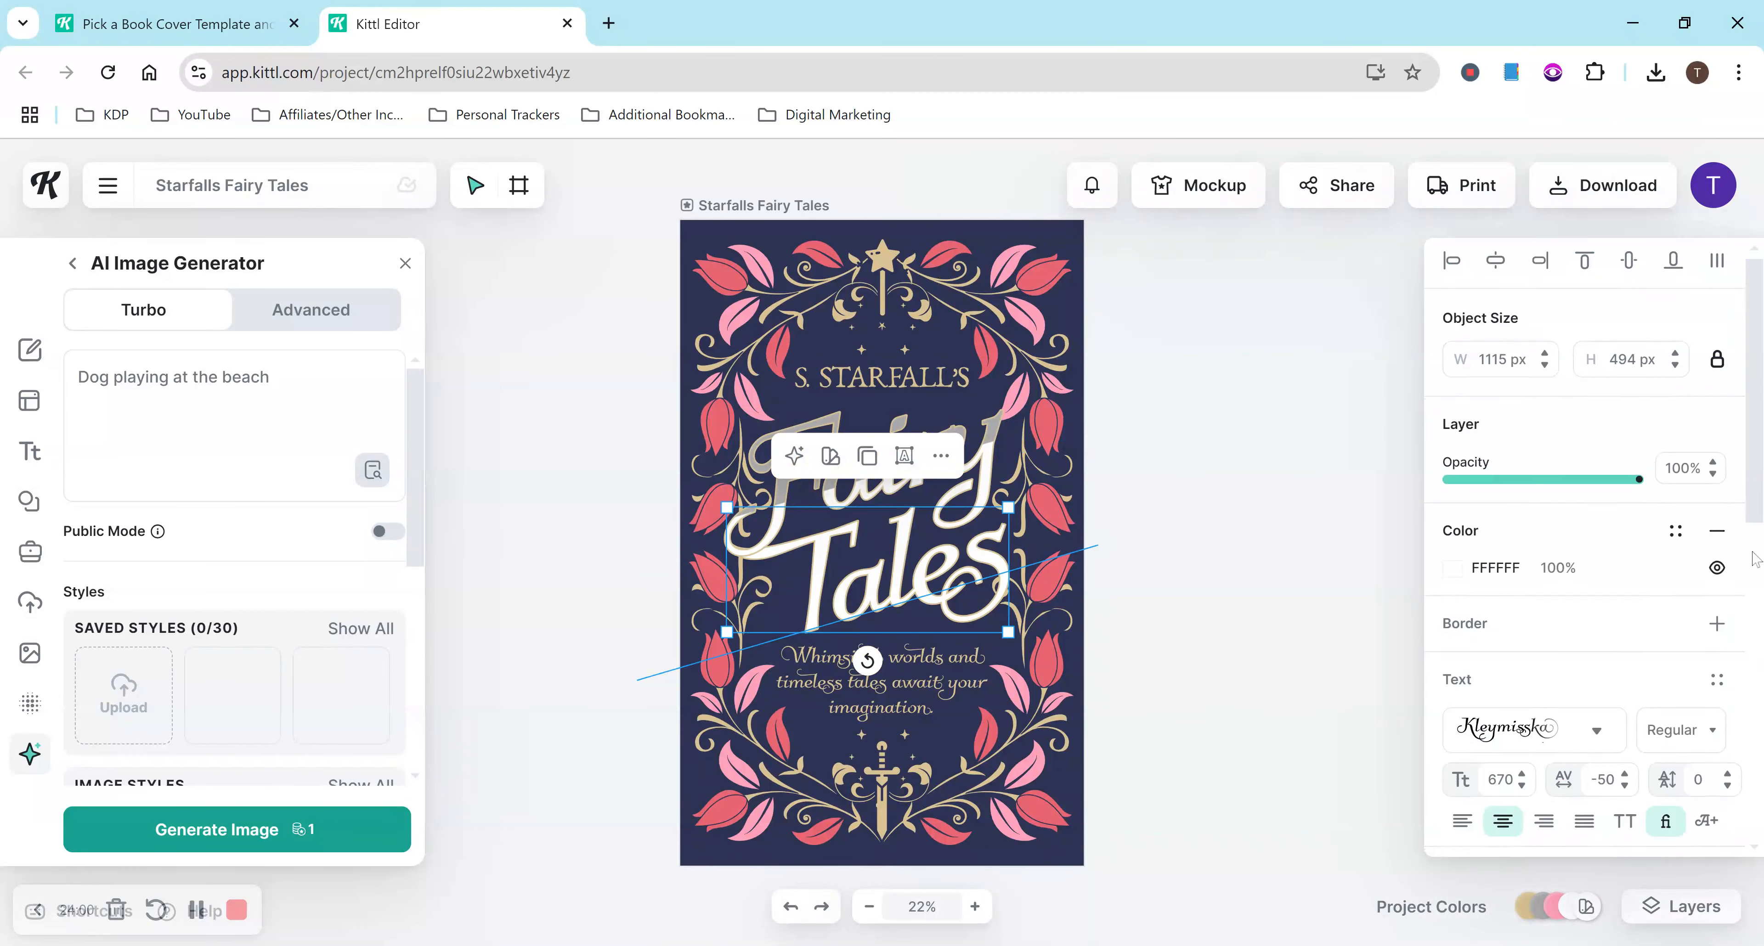
pyautogui.scroll(-5, 1753, 558)
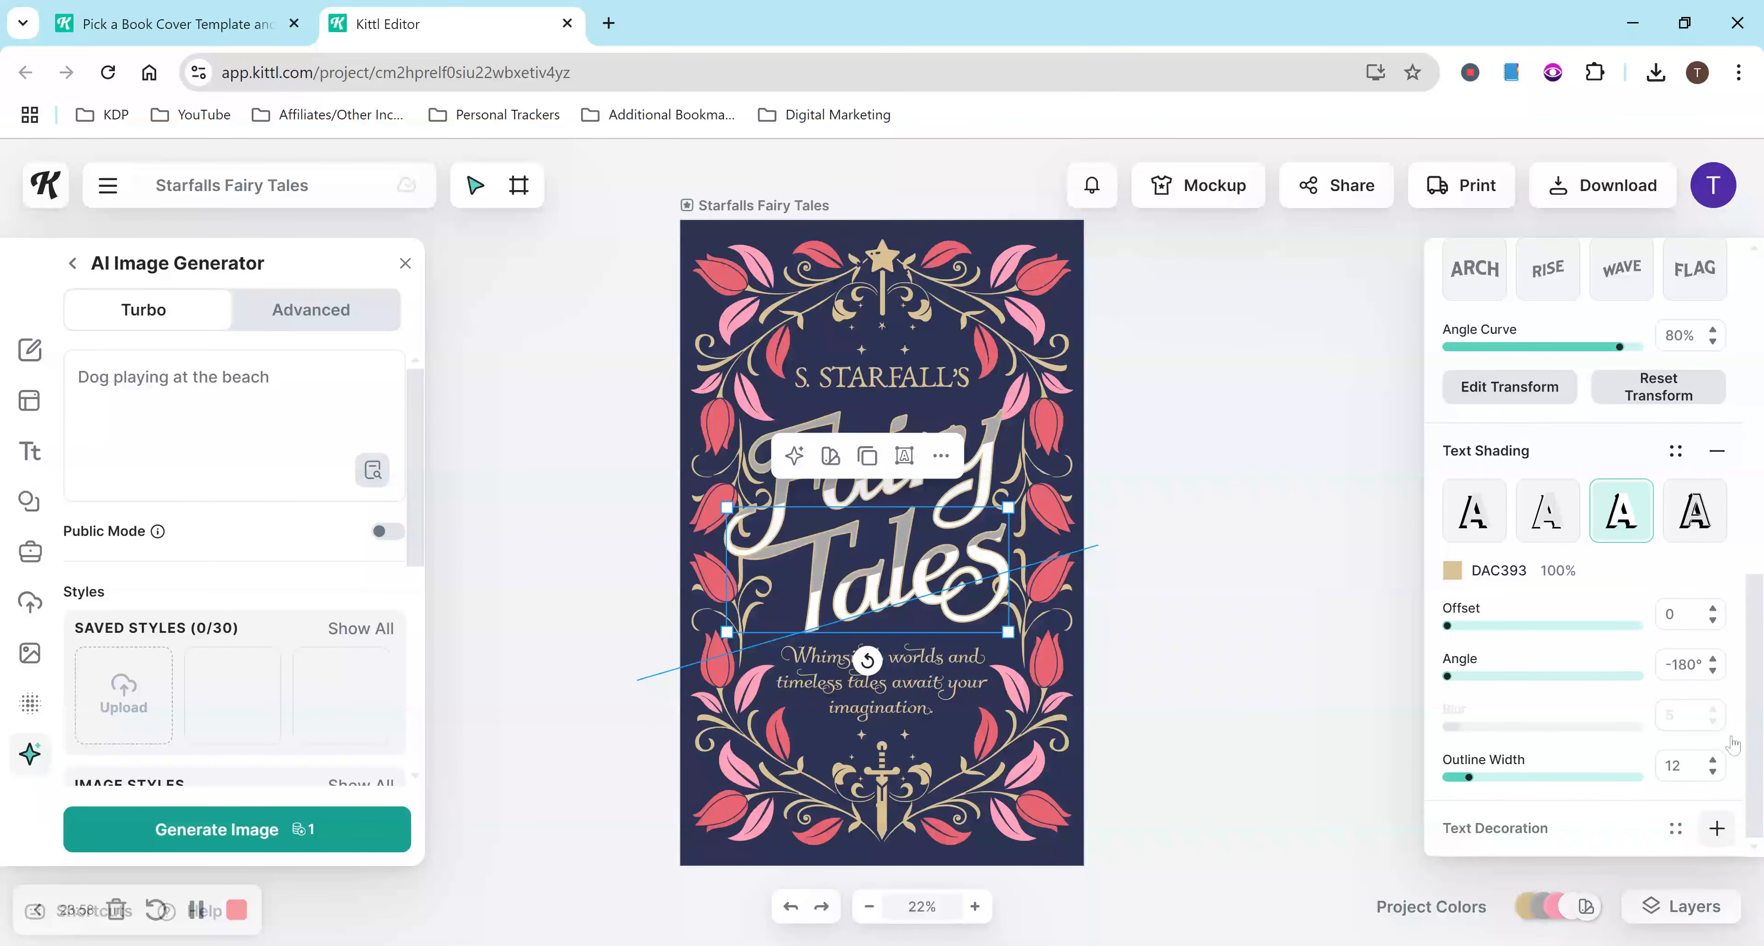
pyautogui.click(1716, 829)
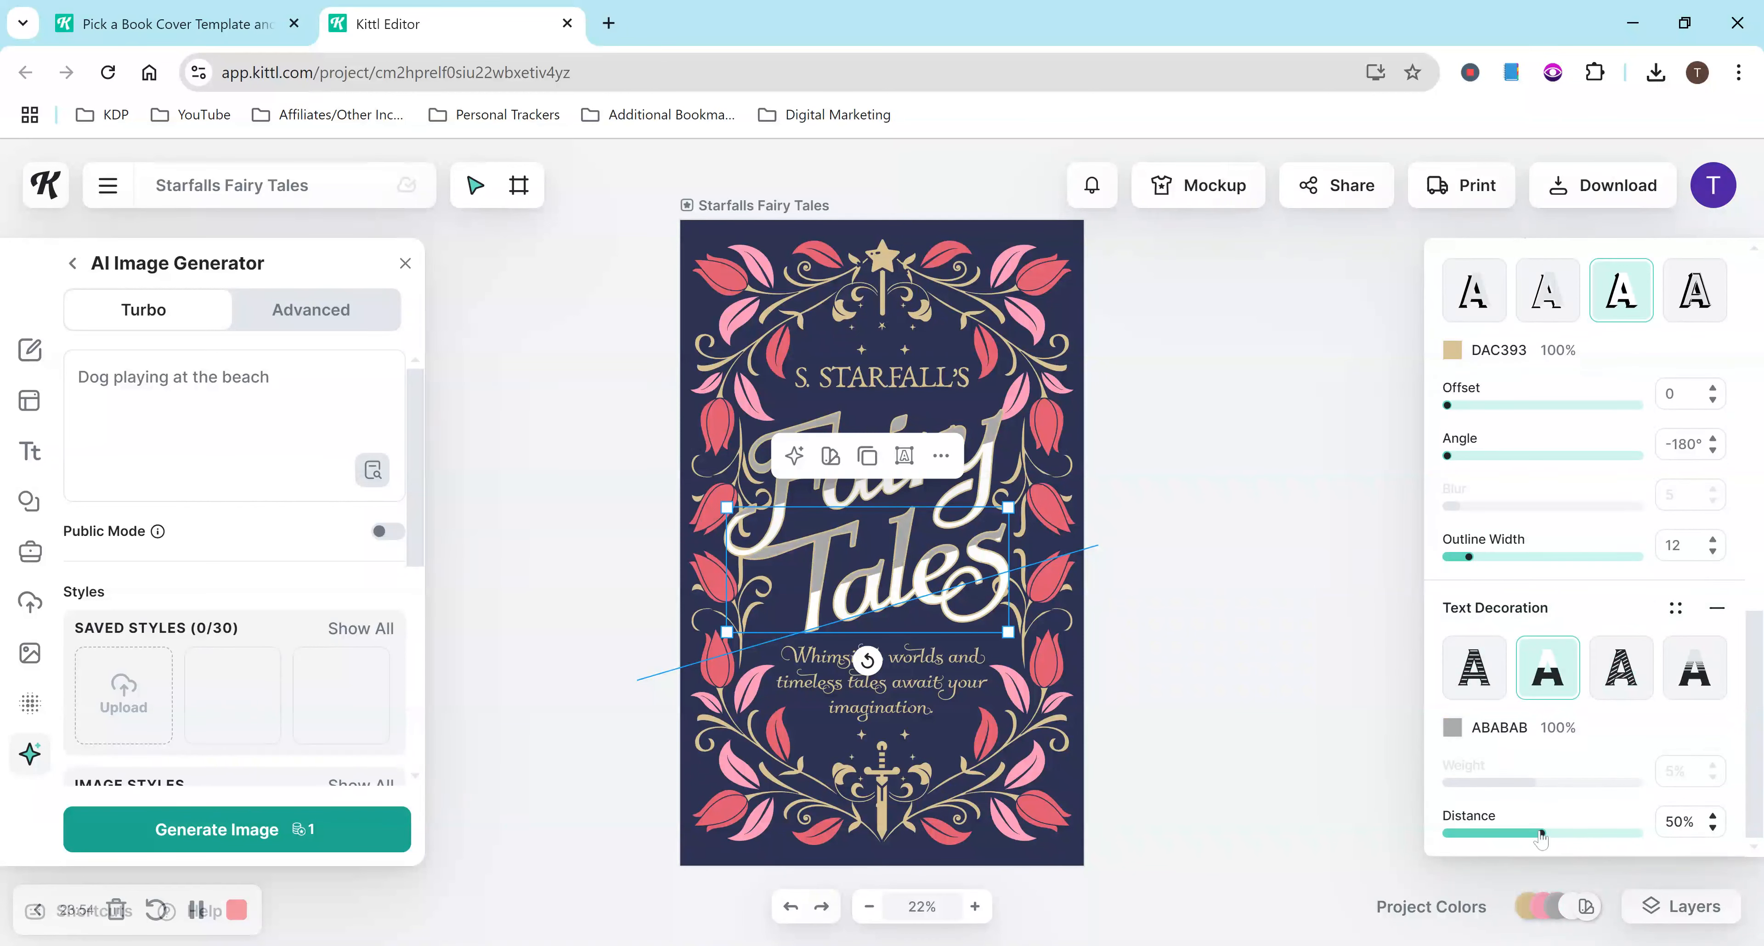
pyautogui.moveTo(1544, 837)
pyautogui.mouseDown()
pyautogui.moveTo(1668, 842)
pyautogui.moveTo(1509, 842)
pyautogui.moveTo(1553, 846)
pyautogui.mouseUp()
pyautogui.moveTo(1546, 842); pyautogui.dragTo(1542, 843)
pyautogui.click(1699, 830)
pyautogui.write('5')
pyautogui.click(1198, 512)
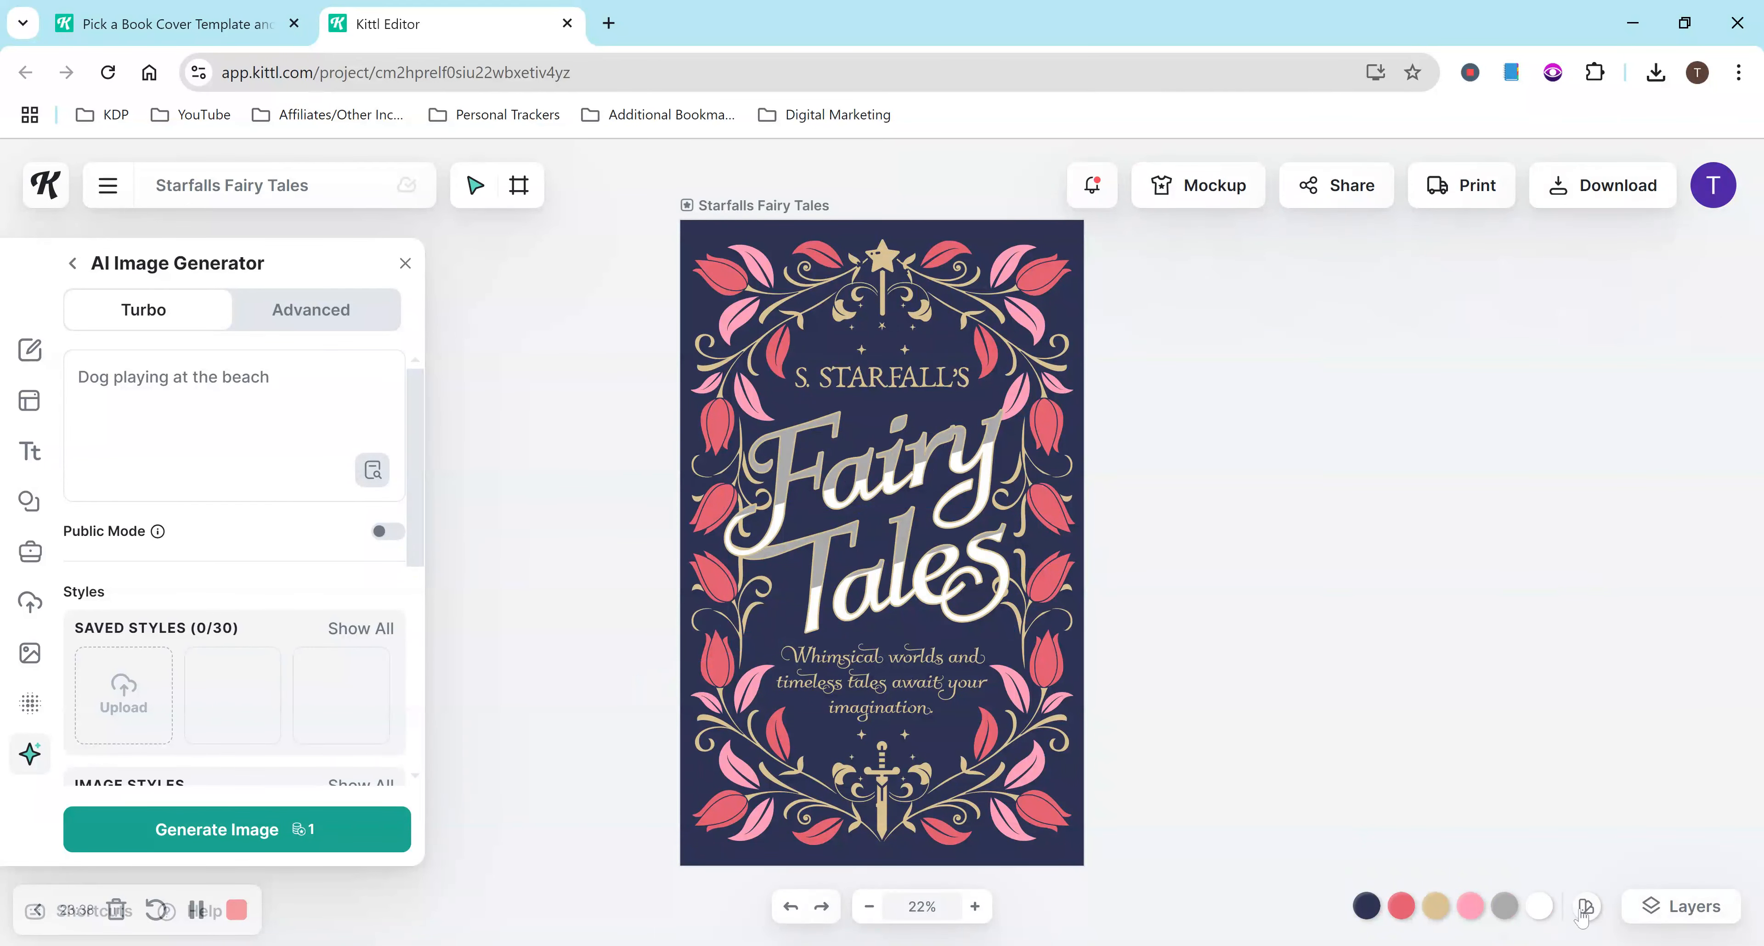
# Step: Open the project color palettes and preview Red Autumn, Ocean Blue and Candy Shop on the cover
pyautogui.click(1585, 909)
pyautogui.click(1612, 634)
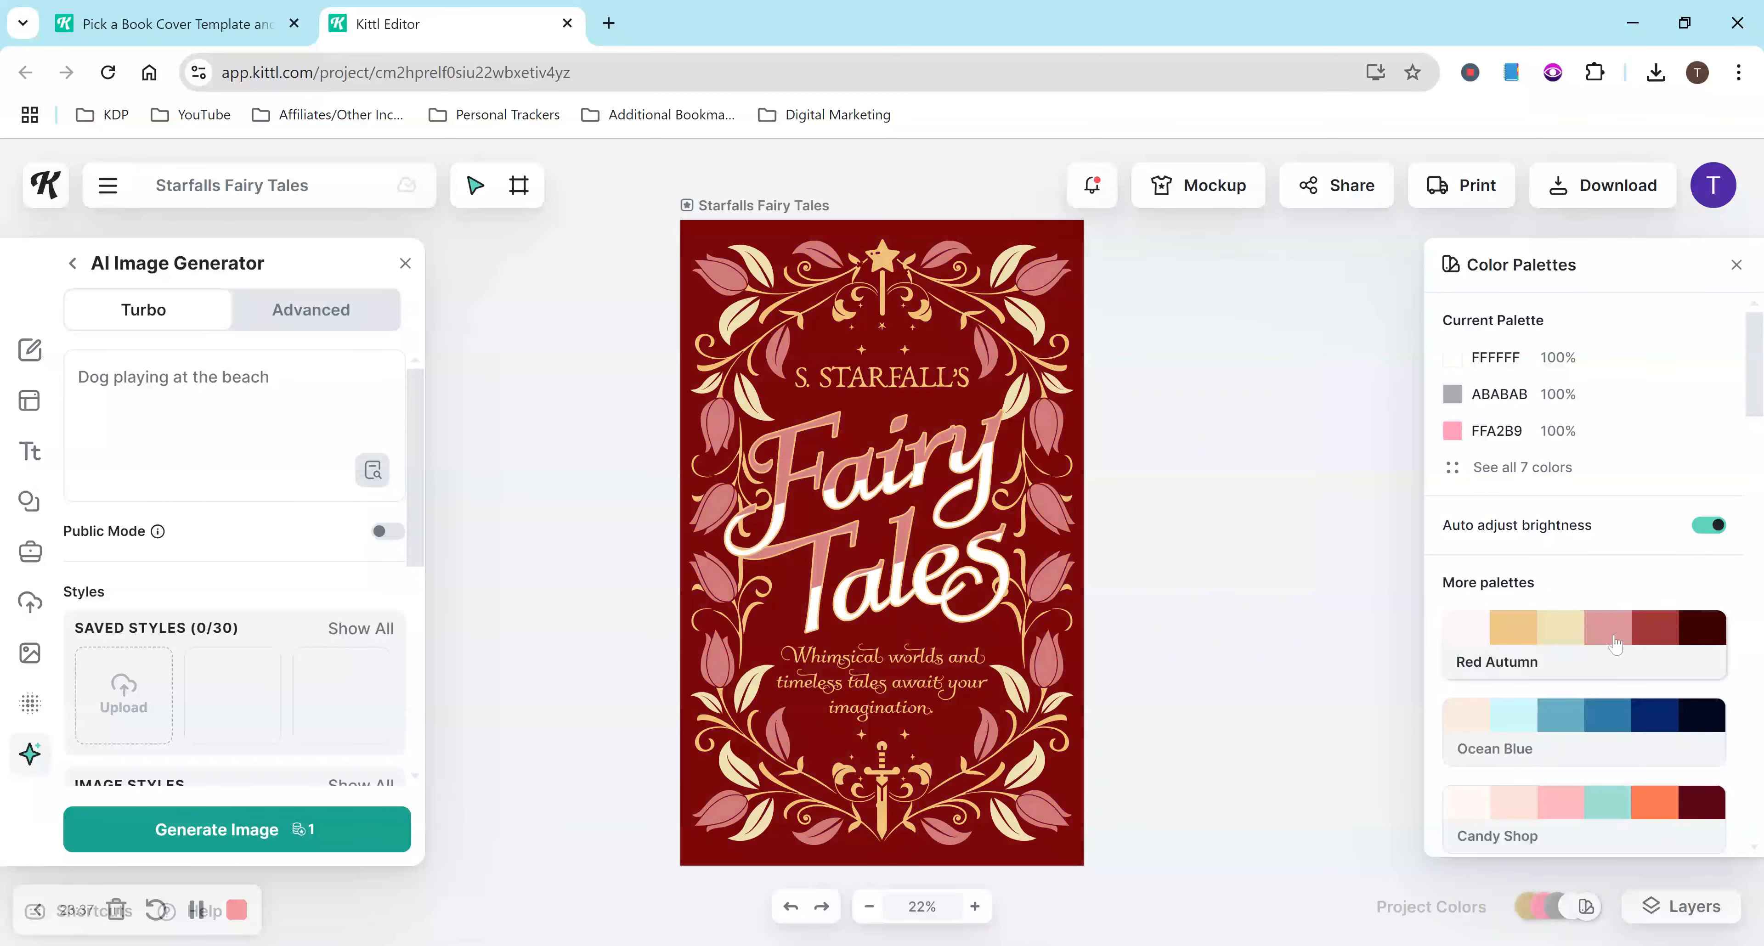
pyautogui.click(1613, 724)
pyautogui.click(1610, 812)
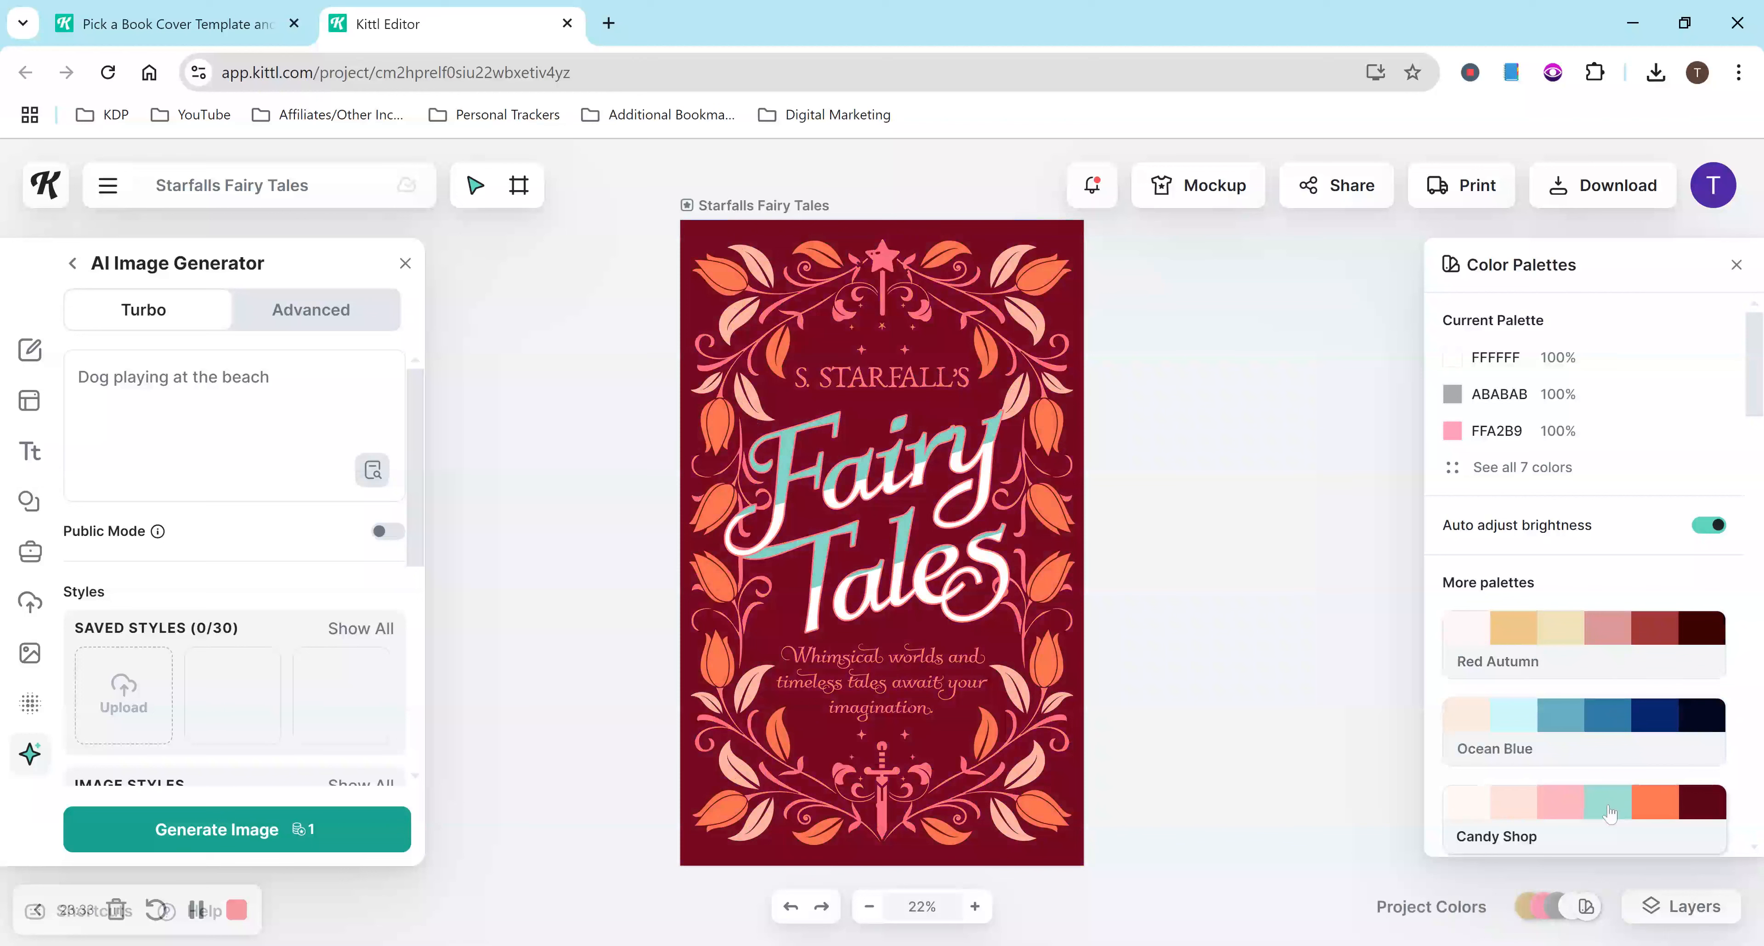
pyautogui.click(1636, 658)
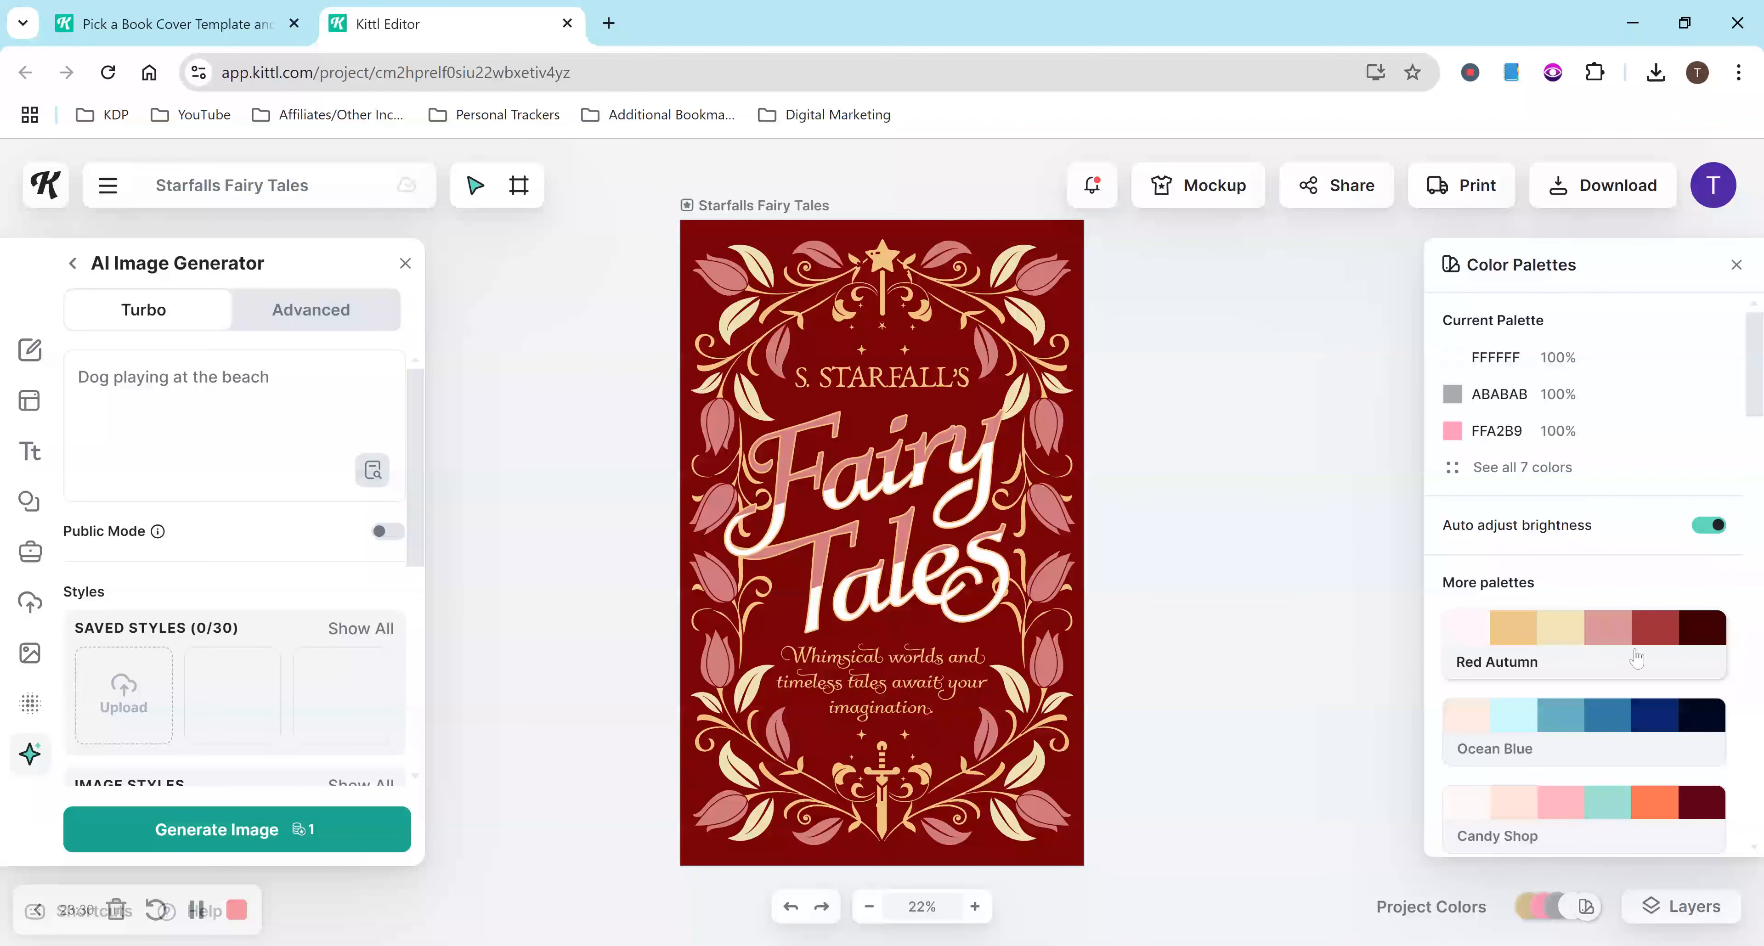
# Step: Toggle the automatic brightness adjustment for color palettes off and back on
pyautogui.click(1712, 525)
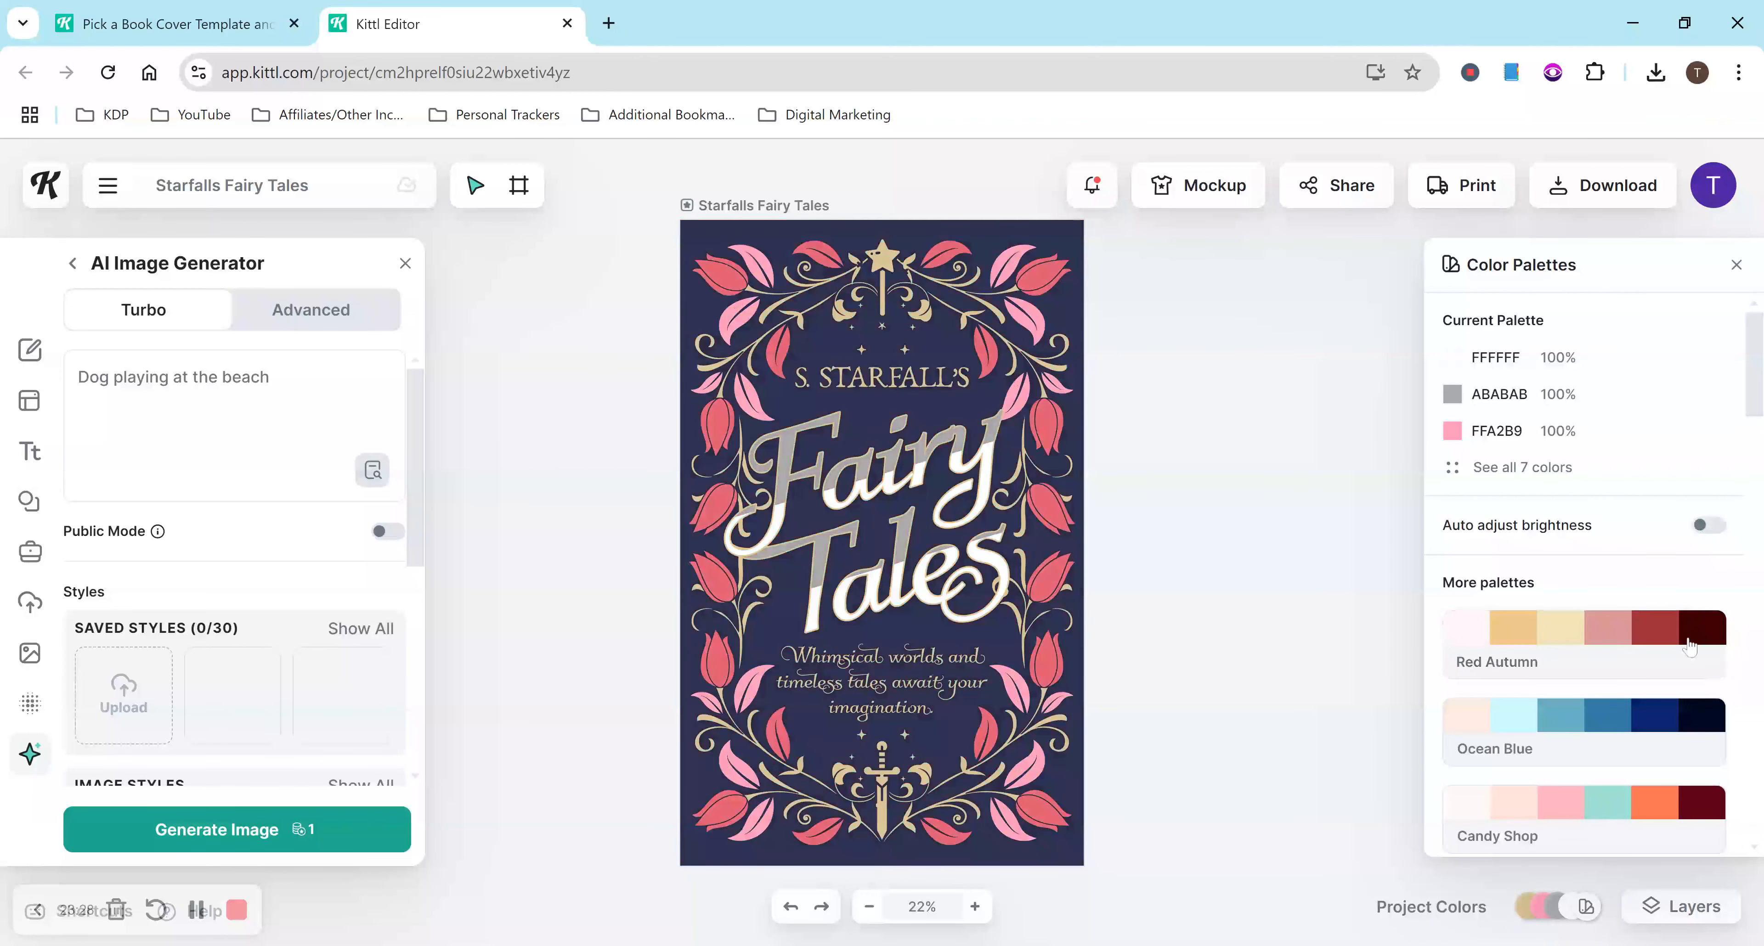
pyautogui.click(1710, 525)
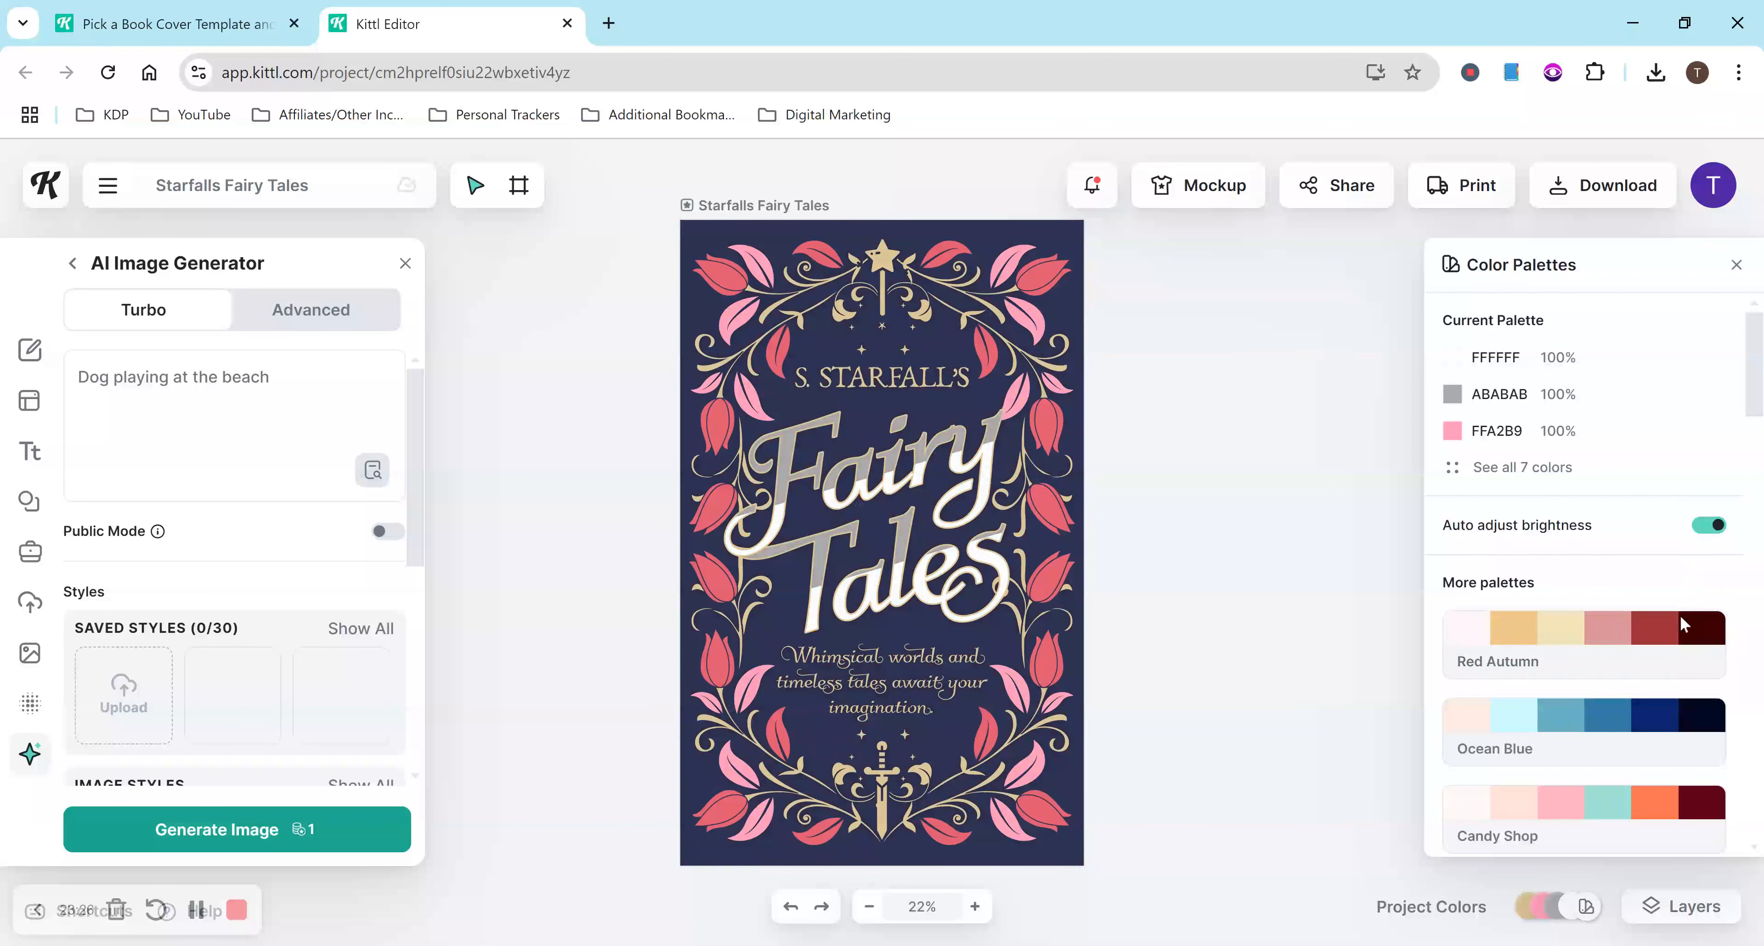
pyautogui.click(1710, 525)
# Step: Preview the Retro Toy, Purple Clouds, Retro Summer and Purple Mint palettes on the cover
pyautogui.moveTo(1749, 363); pyautogui.dragTo(1749, 455)
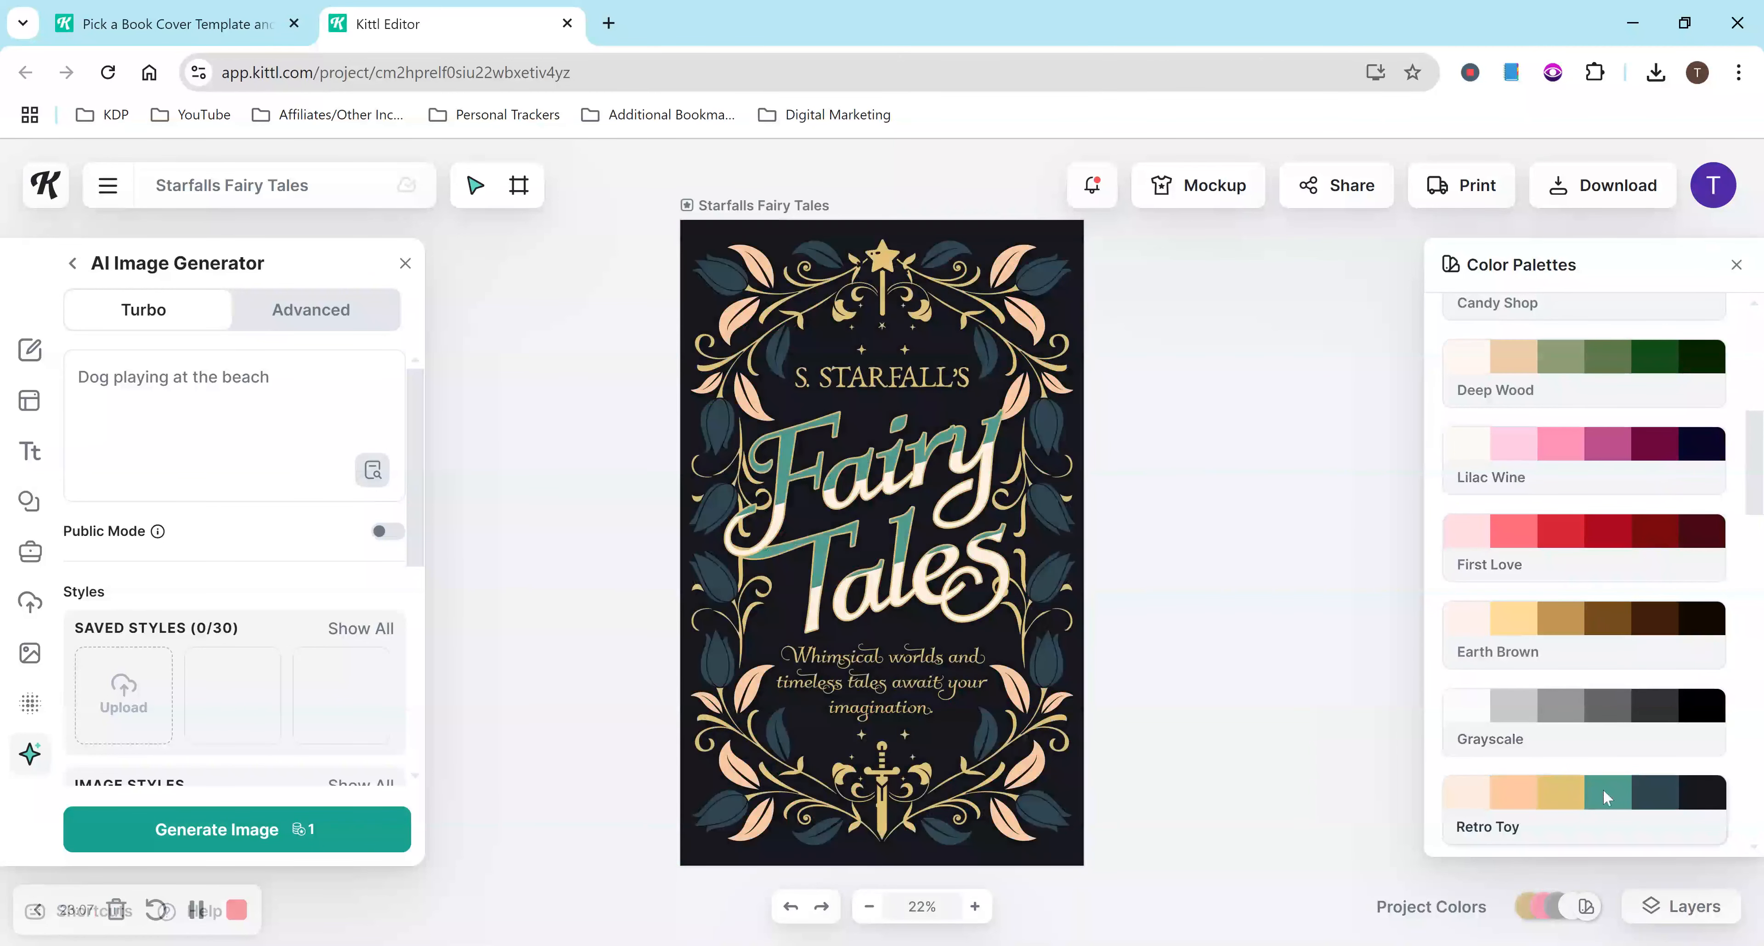
pyautogui.click(1603, 788)
pyautogui.scroll(-7, 1751, 425)
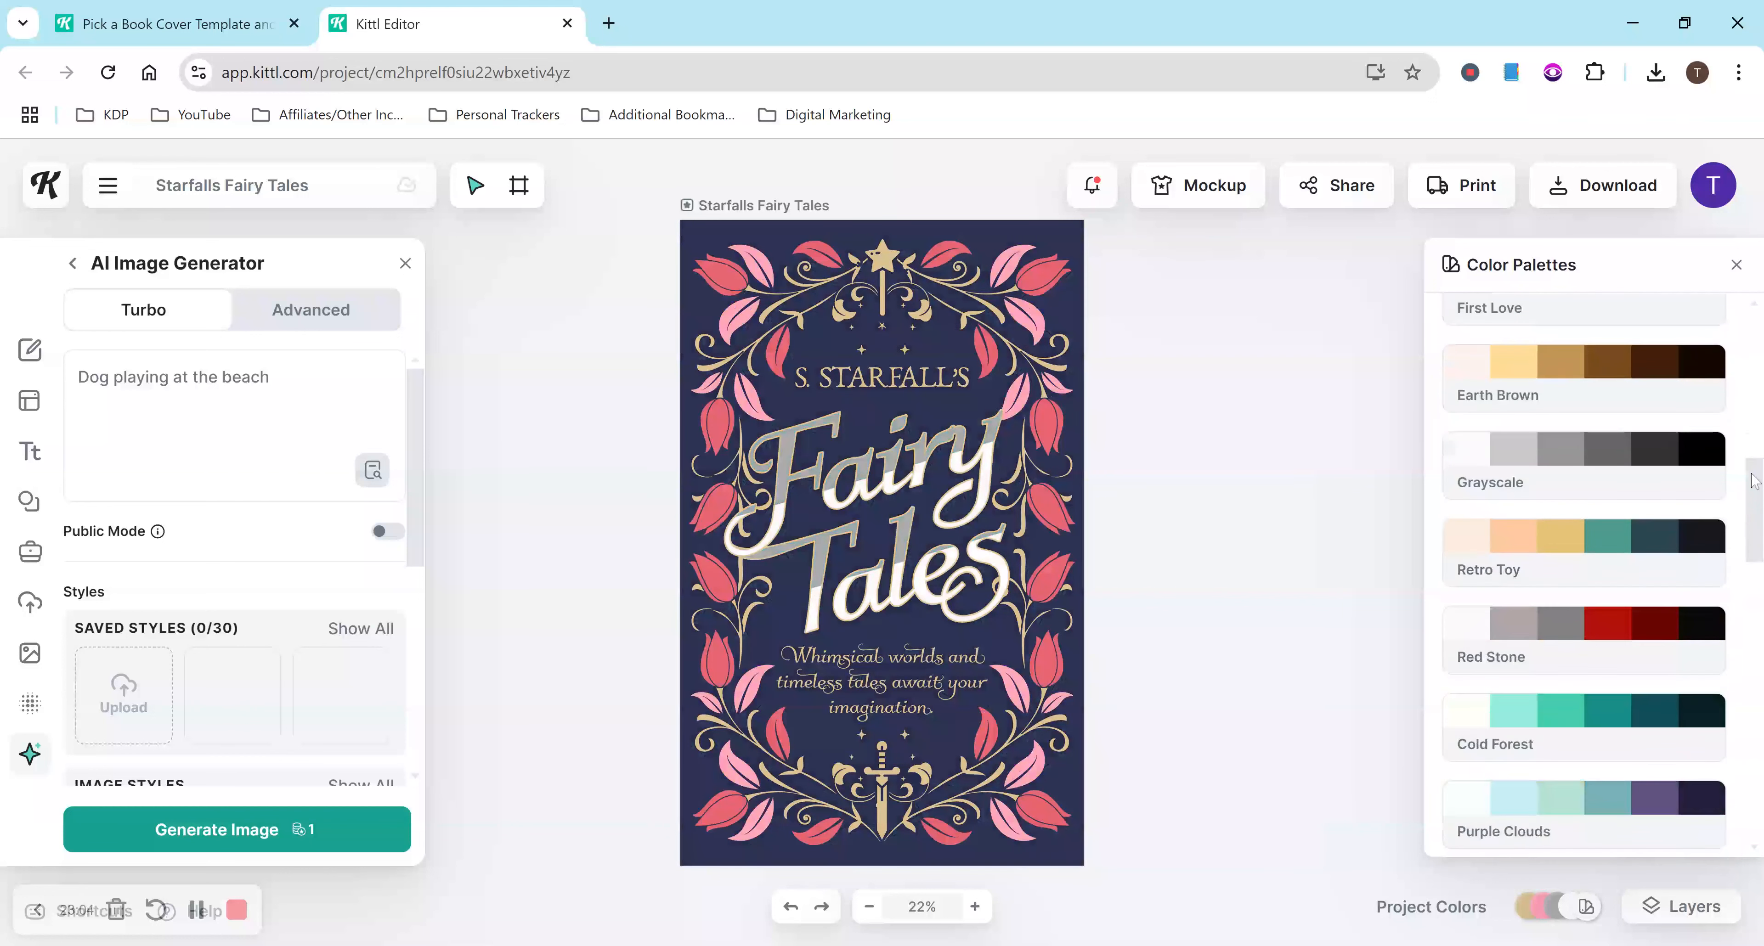
pyautogui.click(1619, 522)
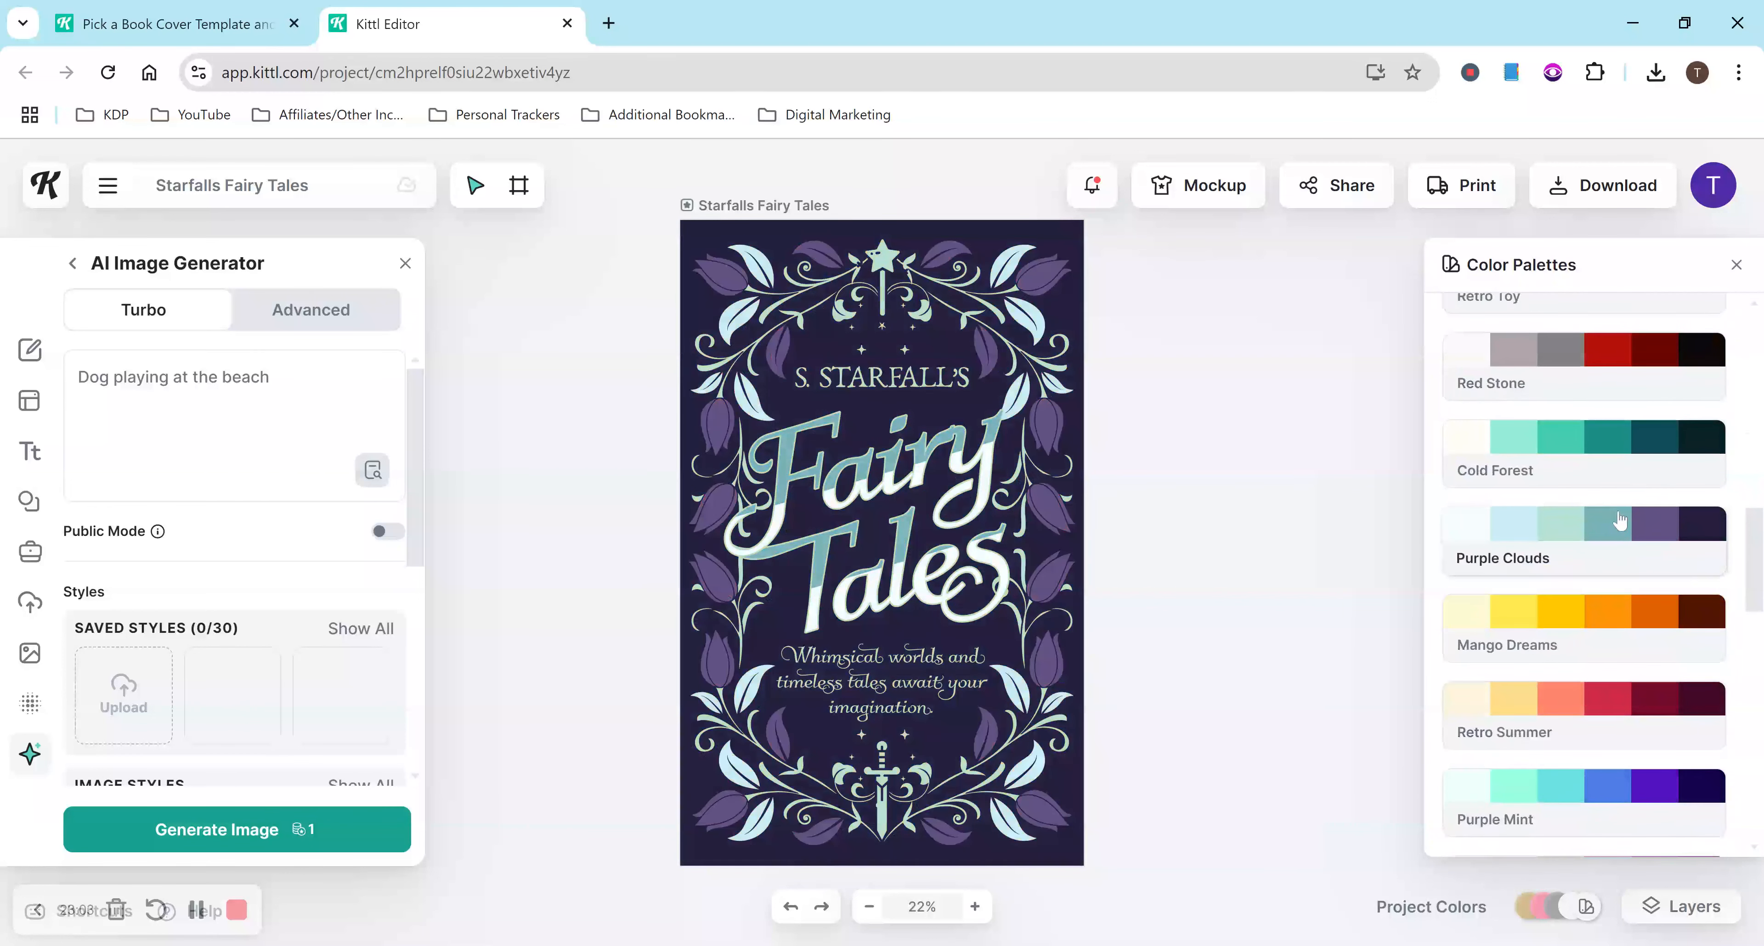
pyautogui.click(1626, 693)
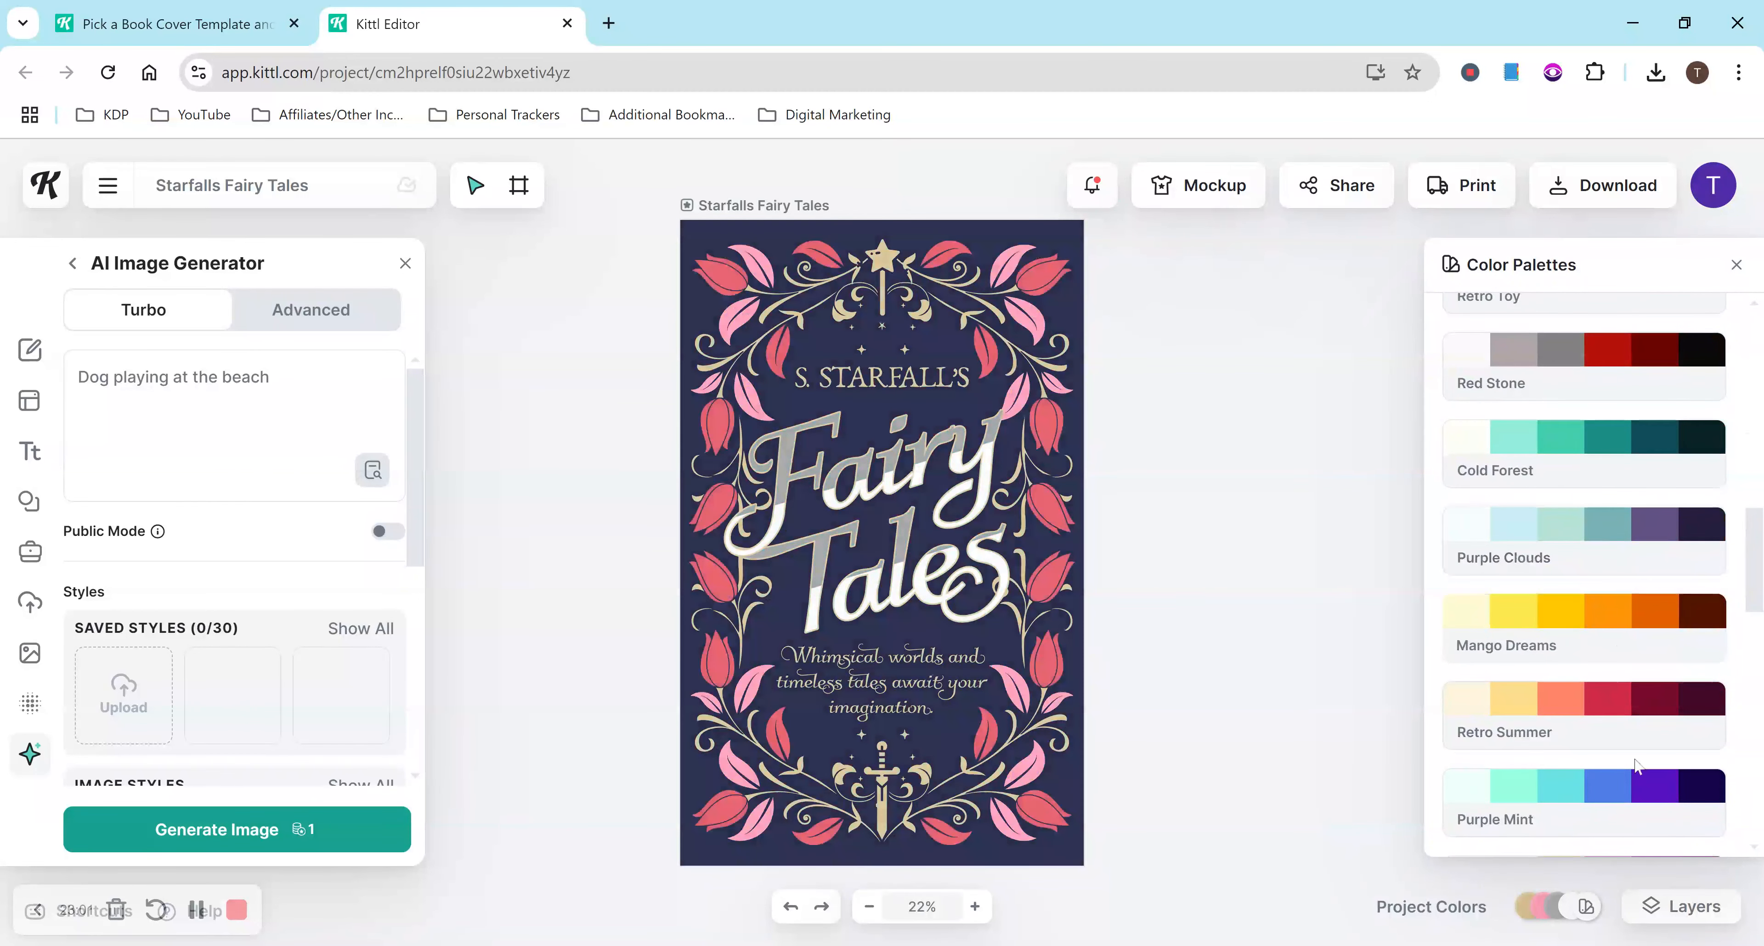
pyautogui.click(1623, 786)
pyautogui.click(1623, 786)
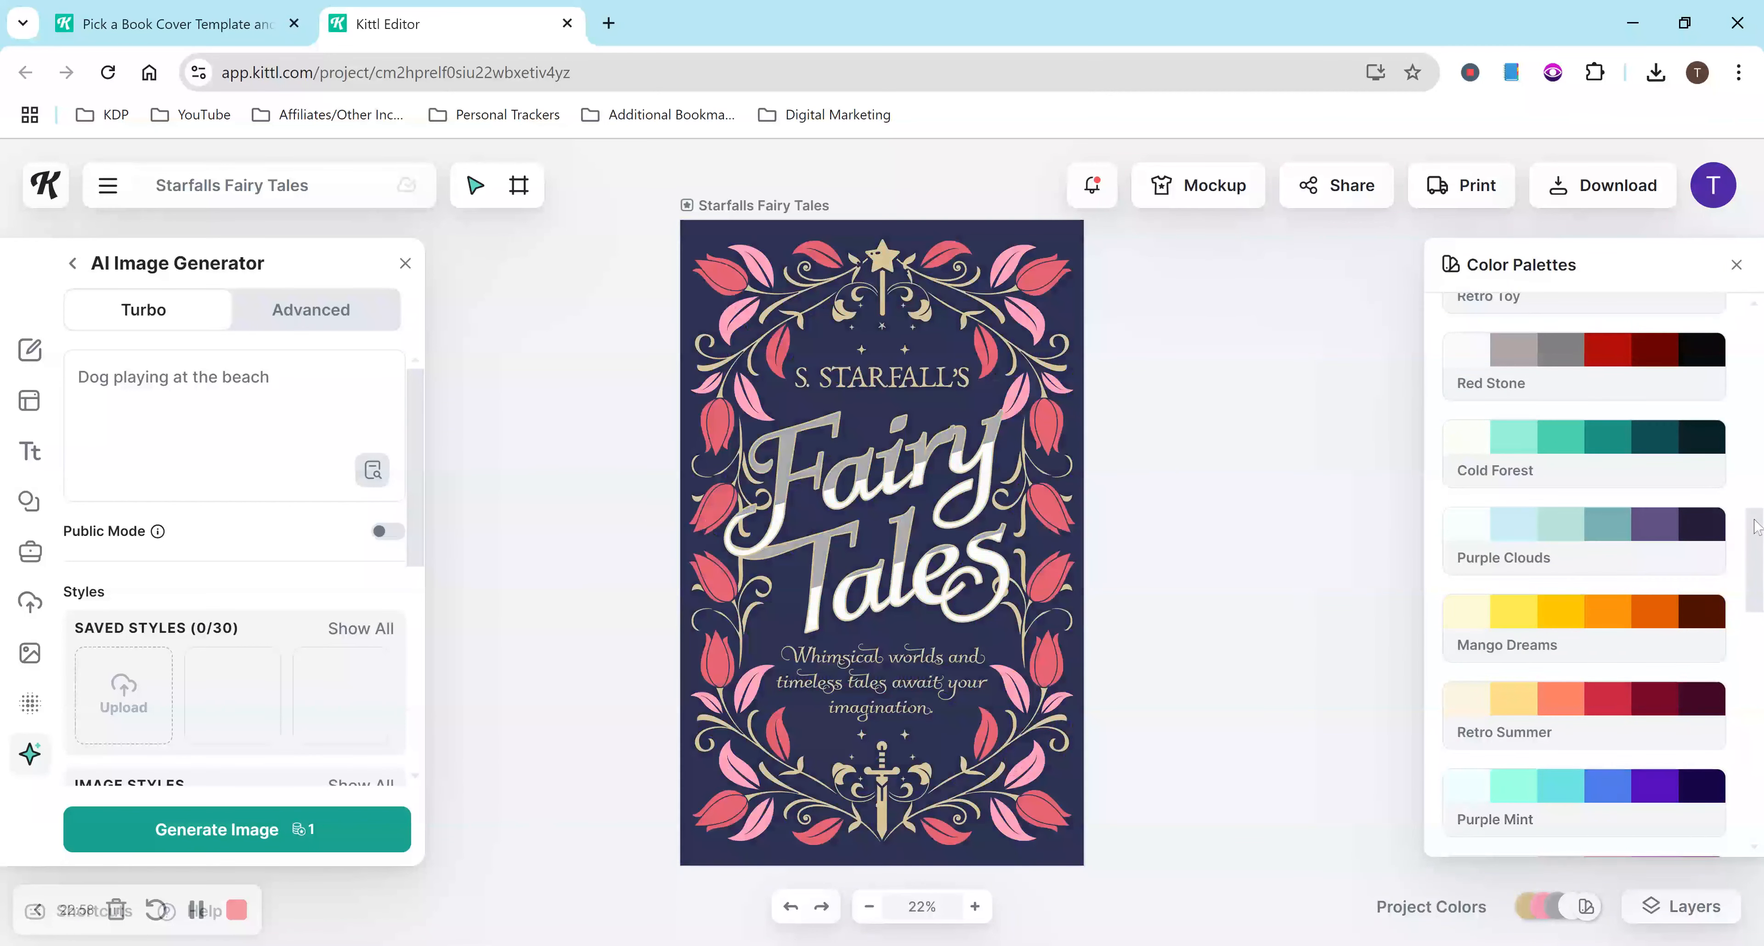
pyautogui.click(1705, 529)
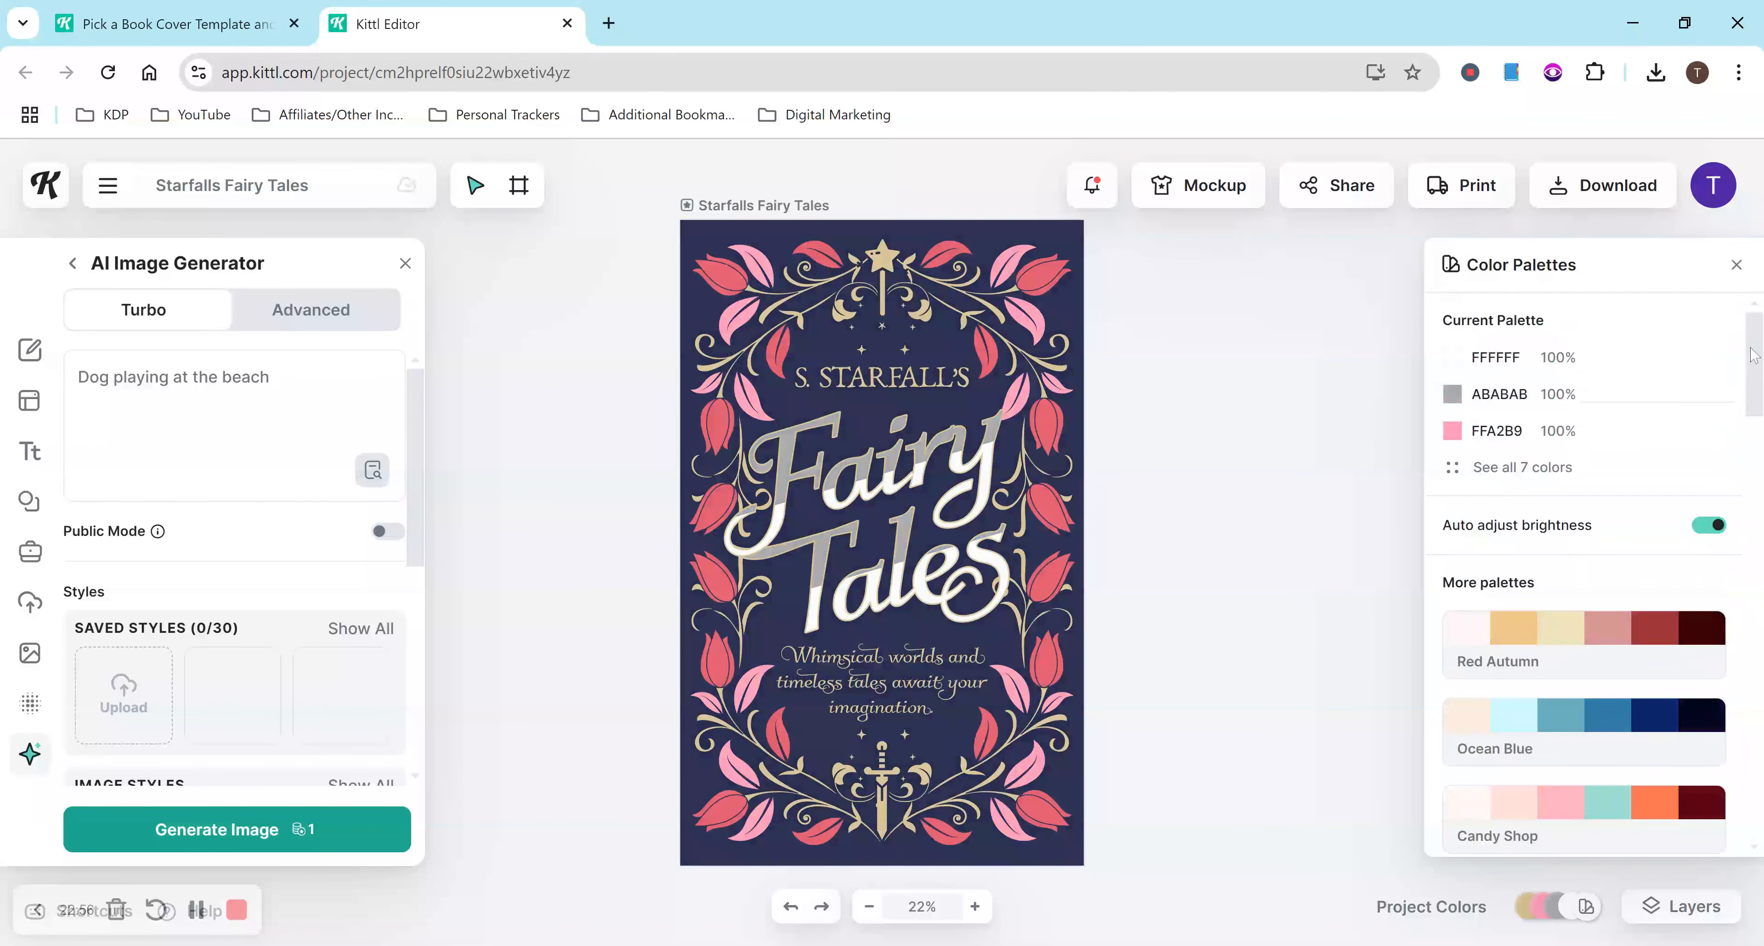
# Step: Preview the Lovely Lilac and Coral Reef palettes on the cover
pyautogui.moveTo(1751, 349); pyautogui.dragTo(1737, 617)
pyautogui.scroll(-5, 1737, 623)
pyautogui.click(1635, 574)
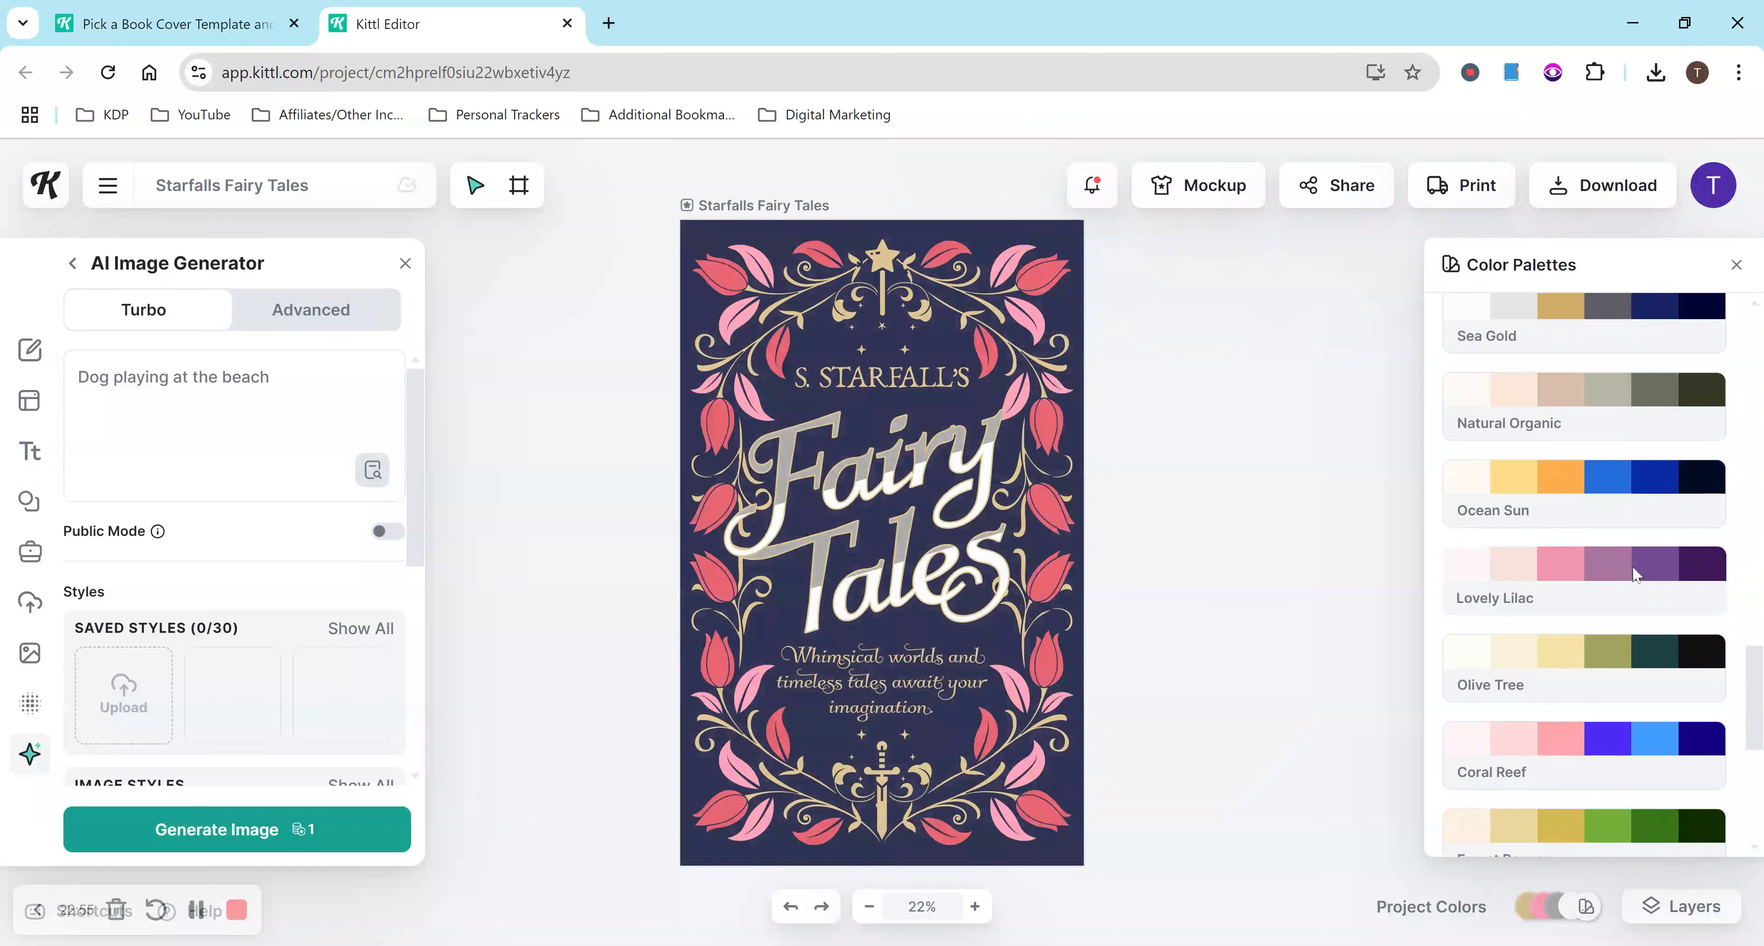
pyautogui.click(1605, 757)
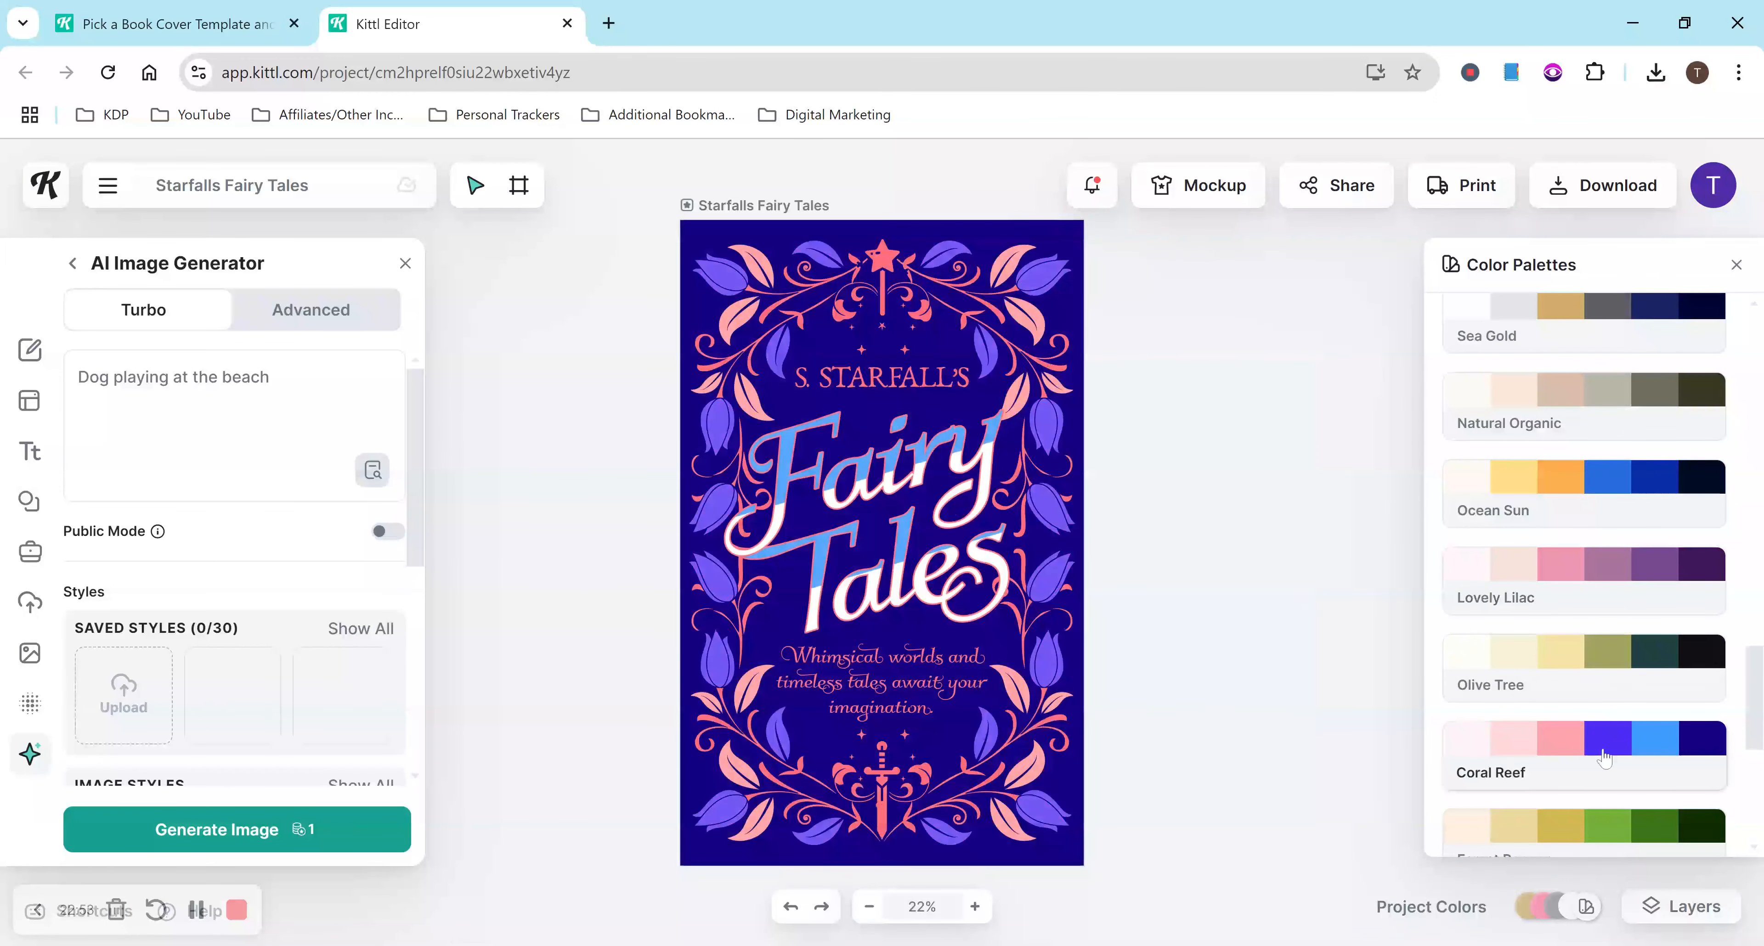
# Step: Apply the Retro Sunset color palette to the whole cover
pyautogui.moveTo(1747, 686); pyautogui.dragTo(1745, 772)
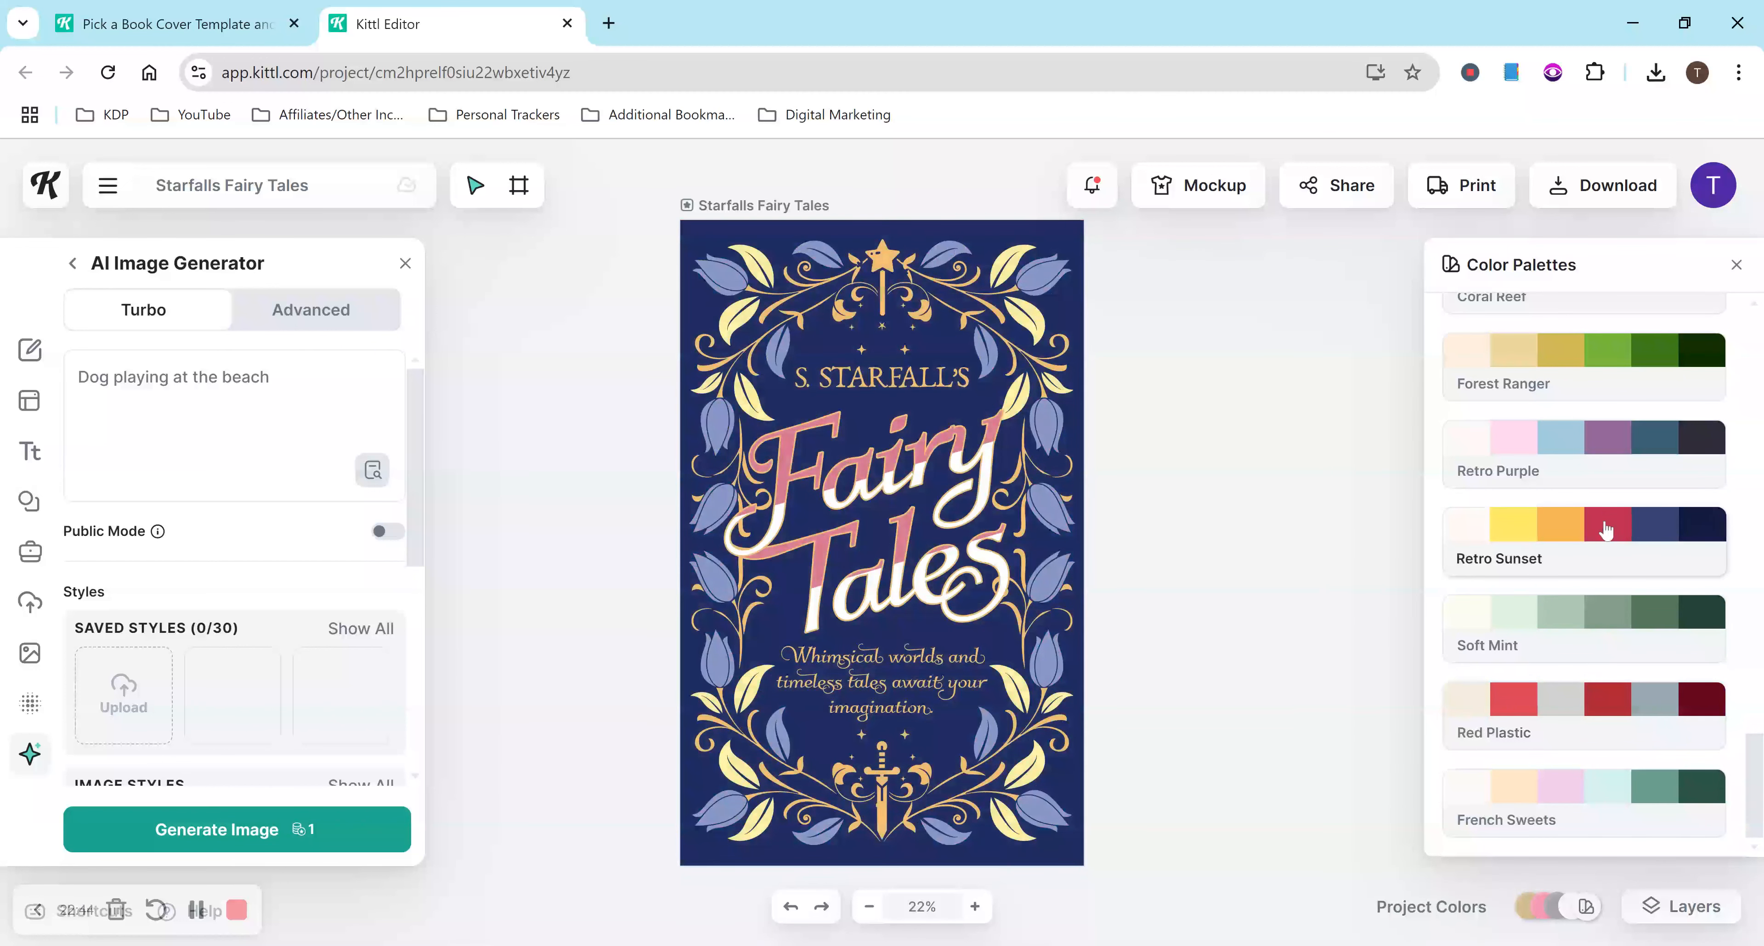
pyautogui.click(1607, 531)
pyautogui.click(1250, 404)
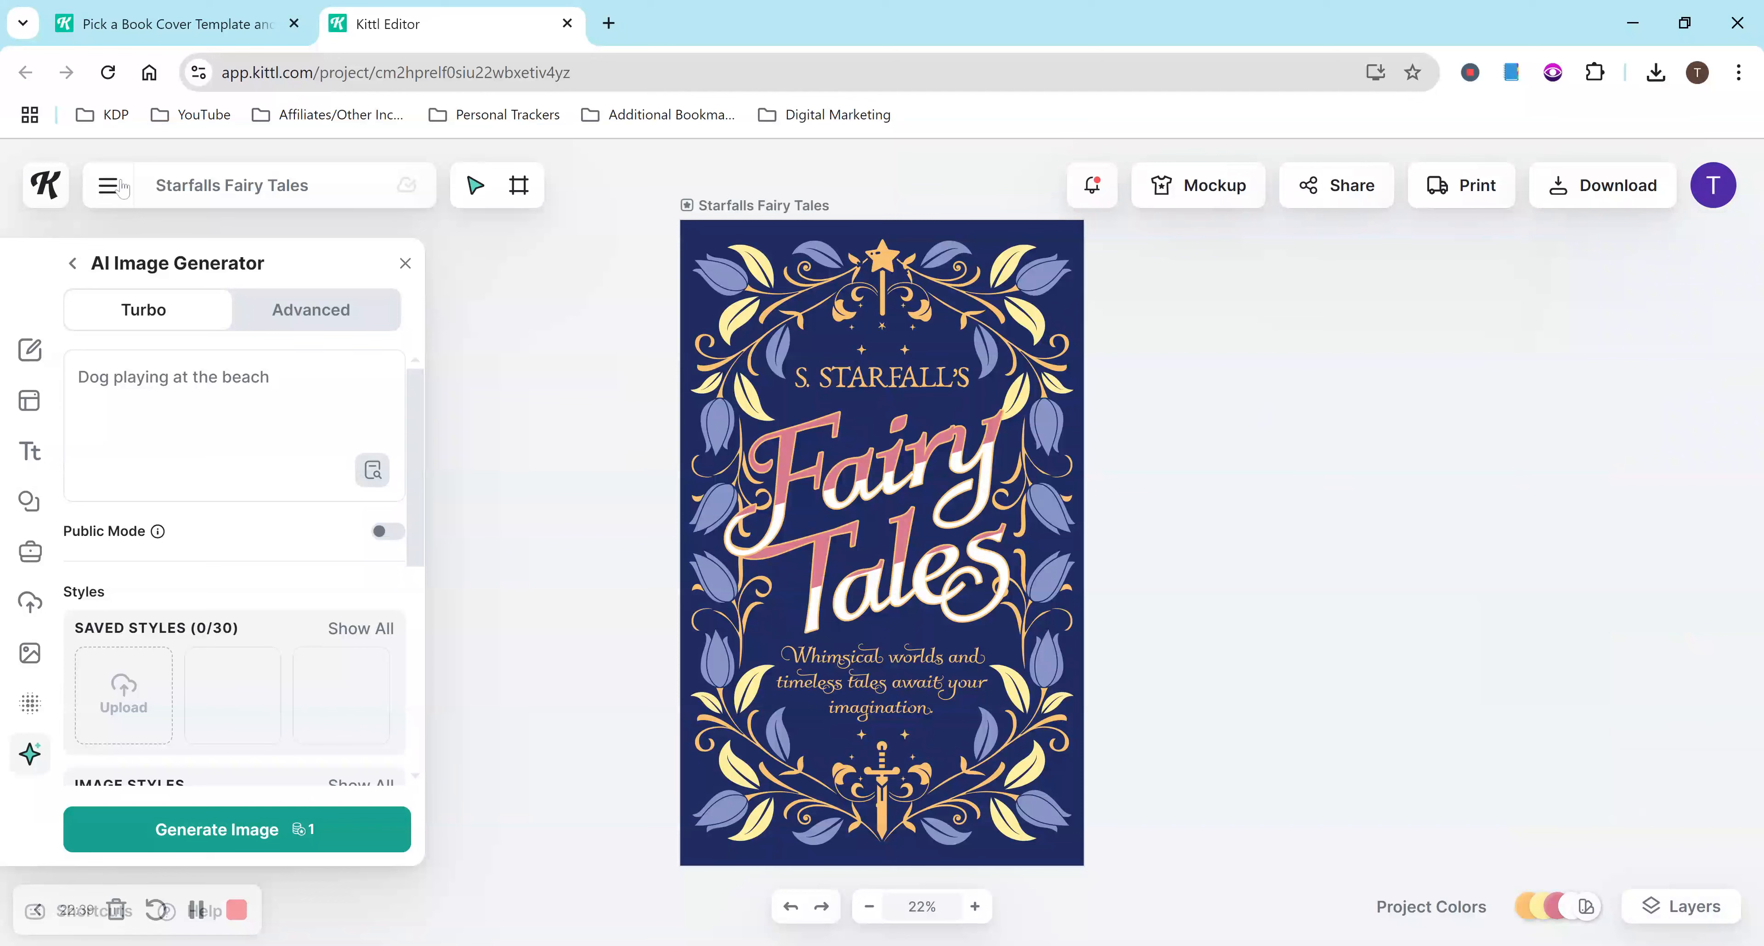
# Step: Switch the editor interface to dark mode
pyautogui.click(110, 198)
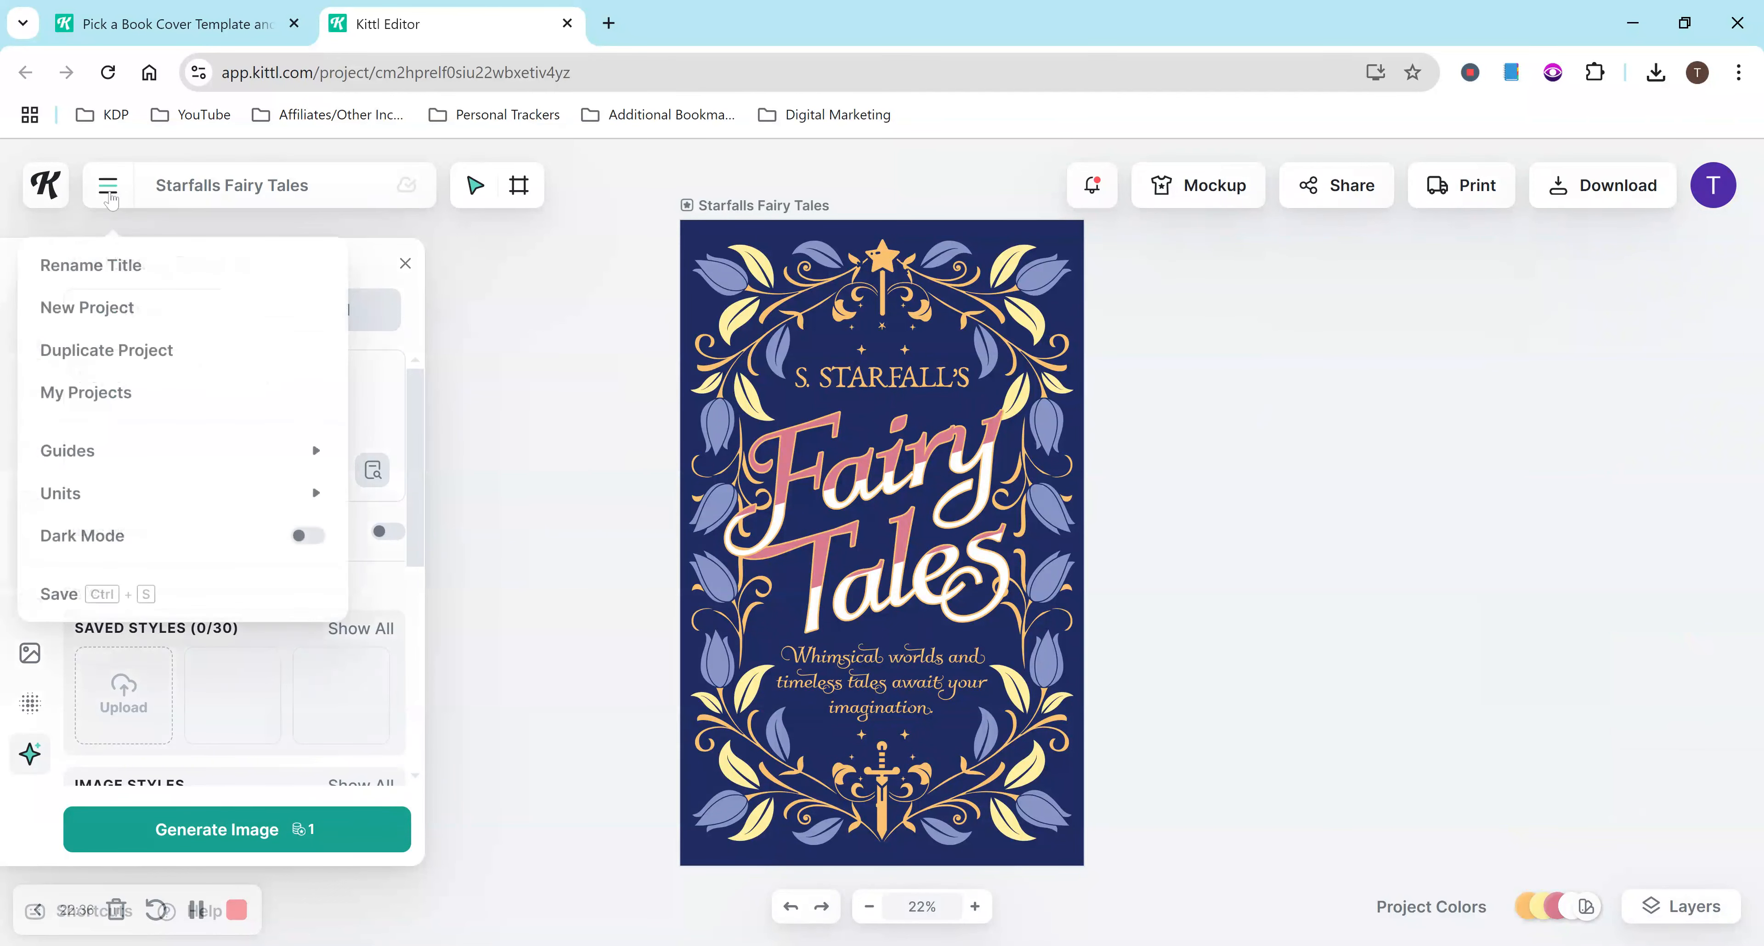
pyautogui.click(302, 537)
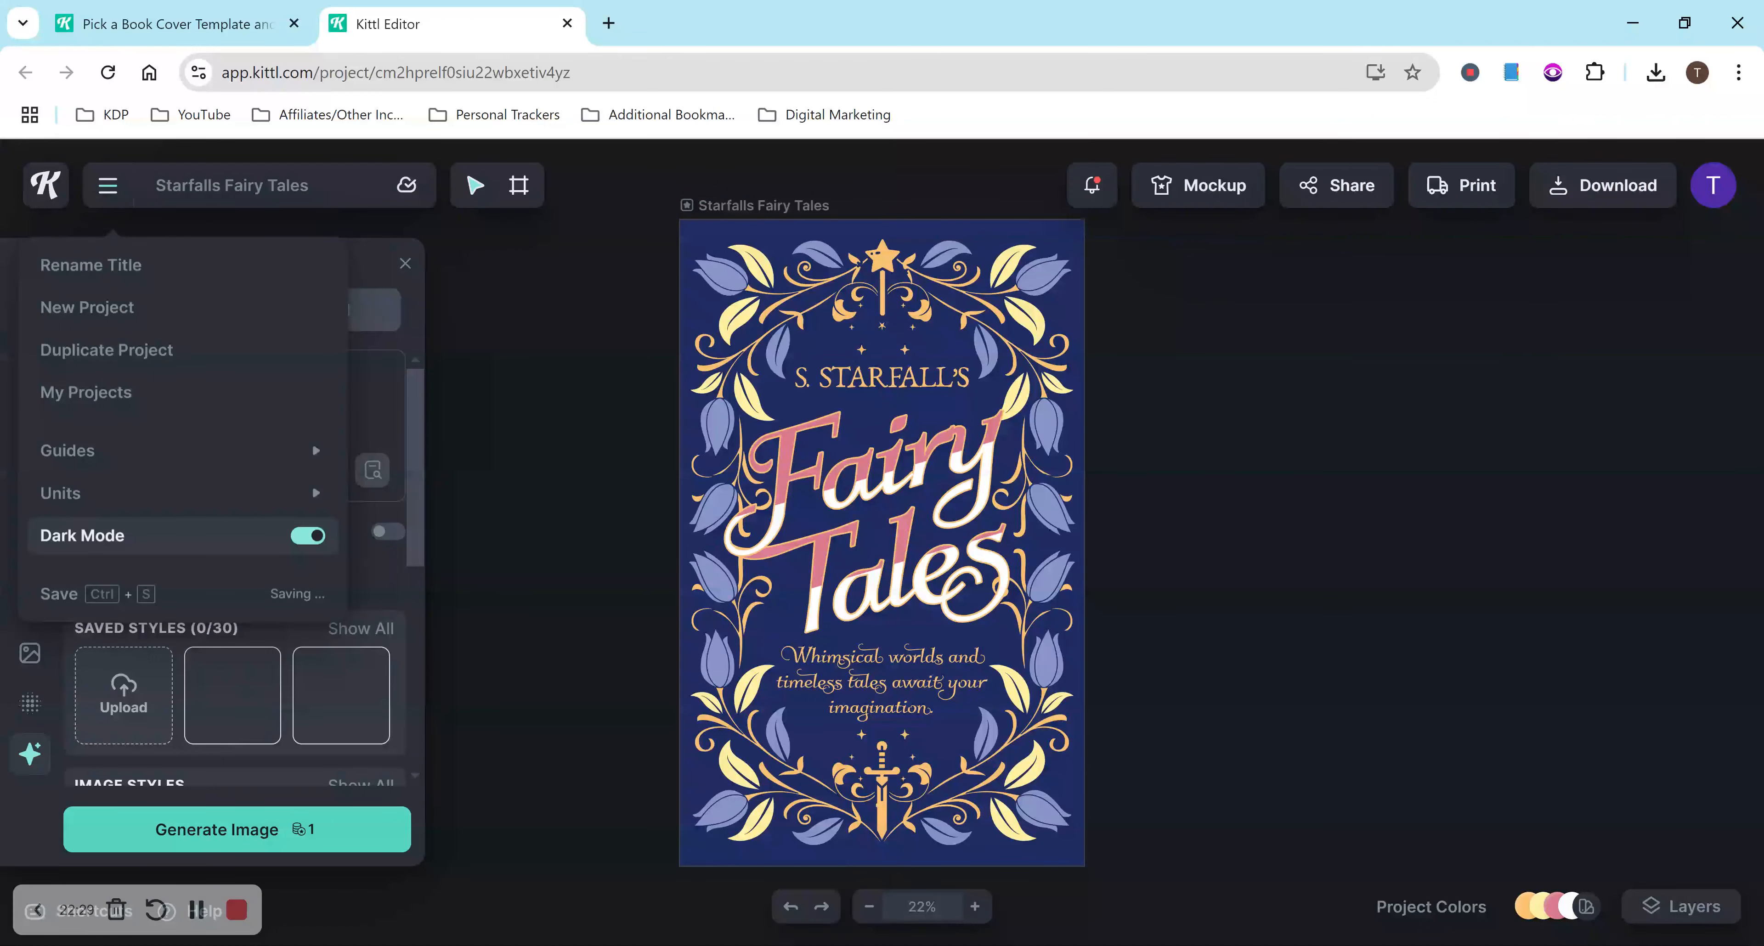
pyautogui.click(309, 535)
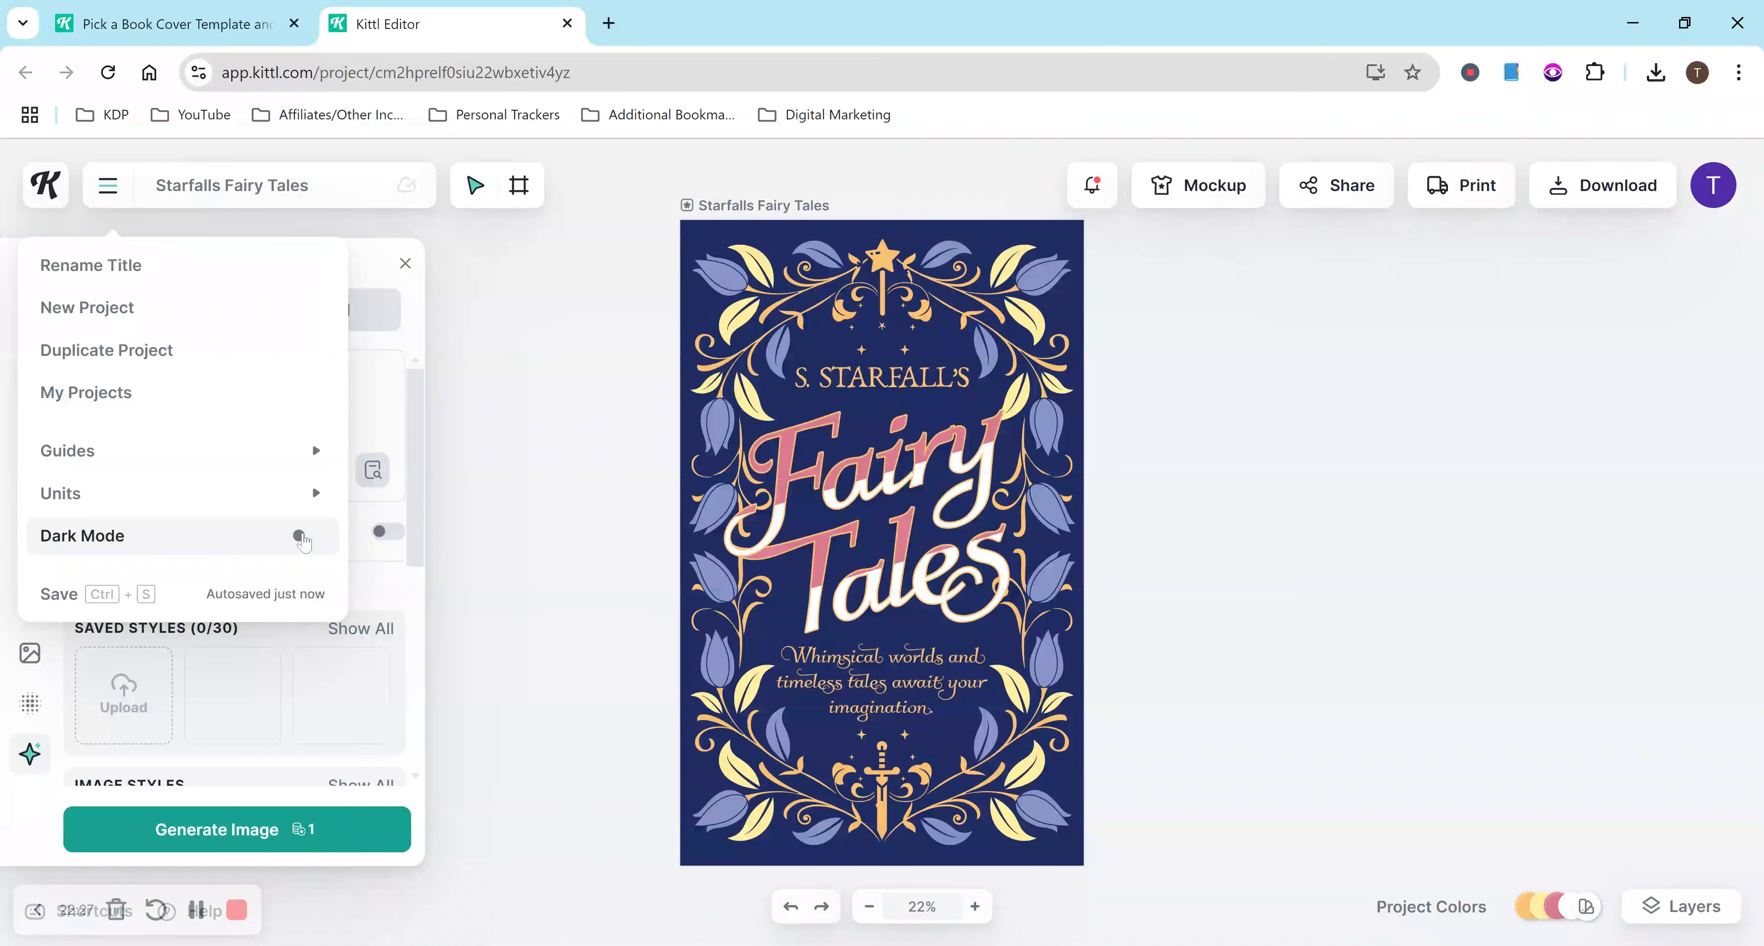
pyautogui.click(308, 535)
pyautogui.click(1235, 473)
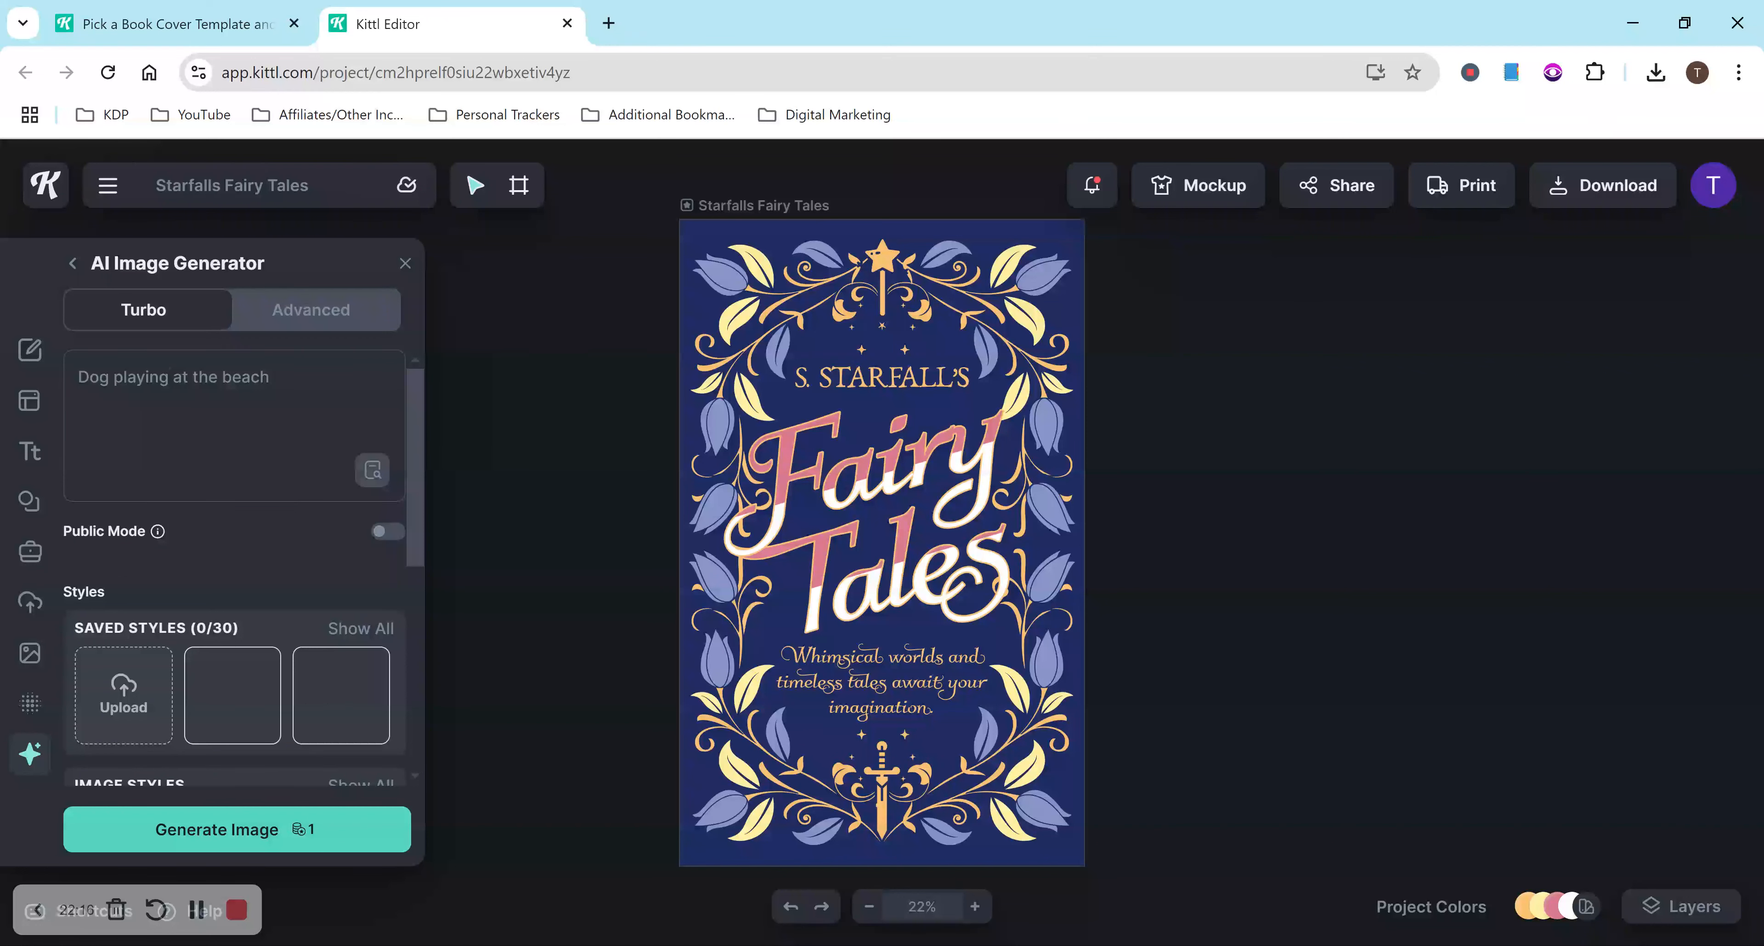
# Step: Toggle the AI image generator's public mode on and back off, and close the generator
pyautogui.click(396, 537)
pyautogui.click(397, 538)
pyautogui.click(403, 263)
# Step: Compare the editor's light and dark modes by toggling Dark Mode, finishing with it off
pyautogui.click(107, 186)
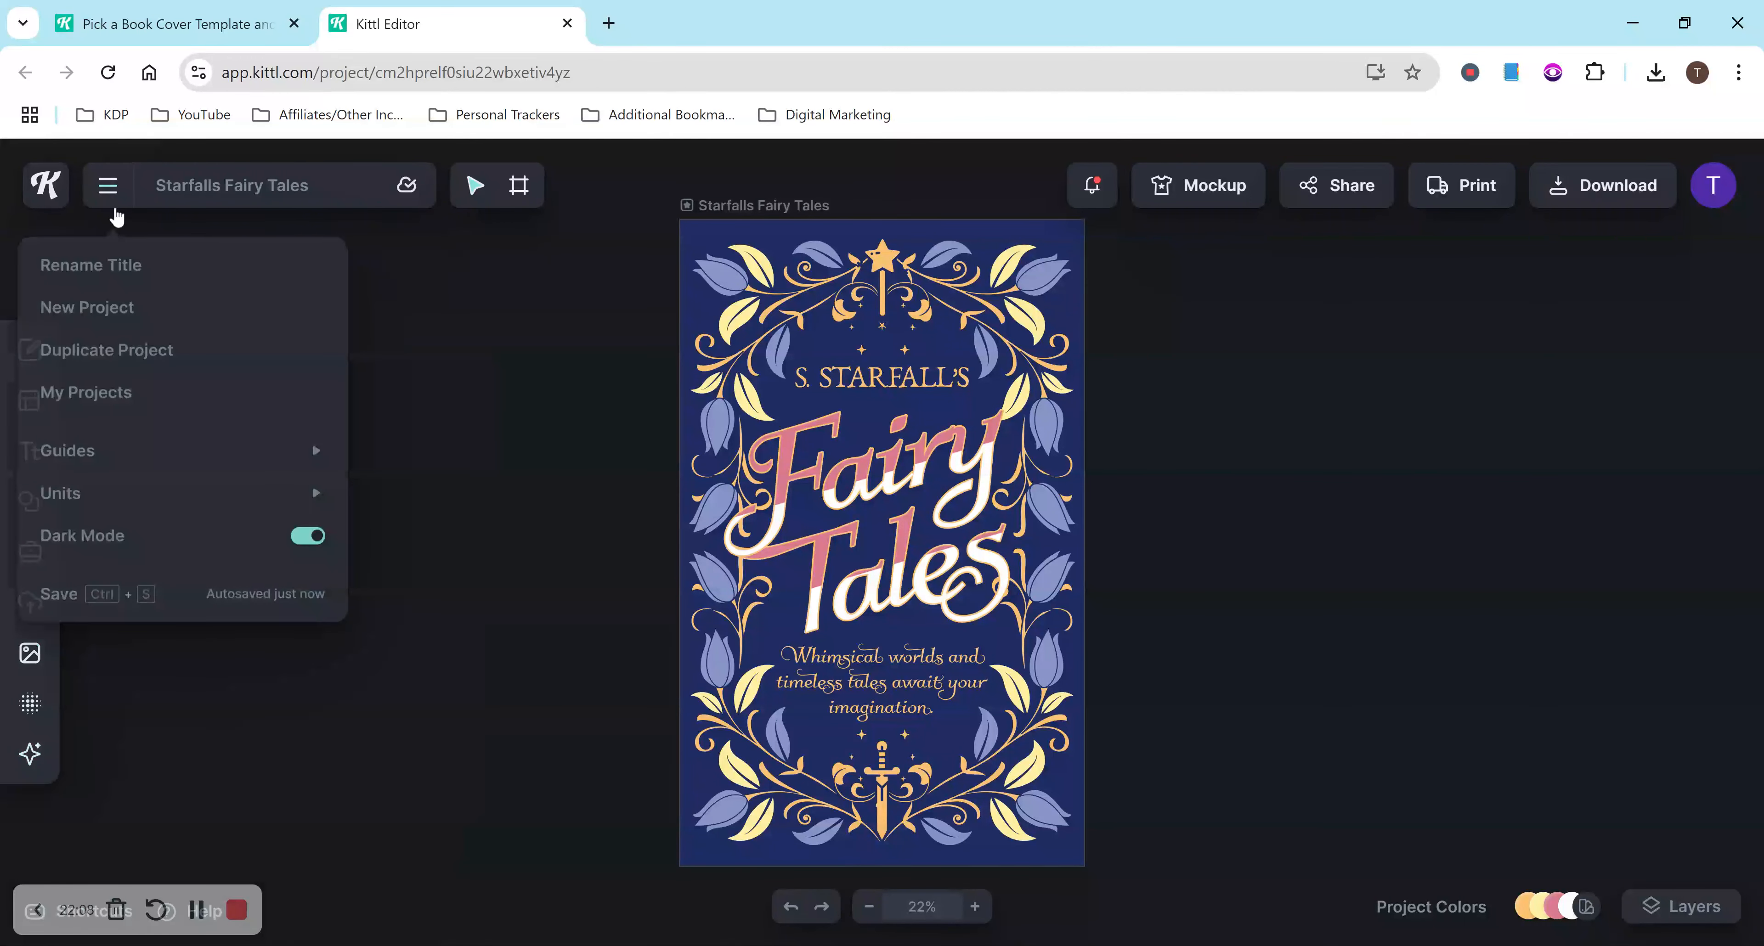
pyautogui.click(310, 537)
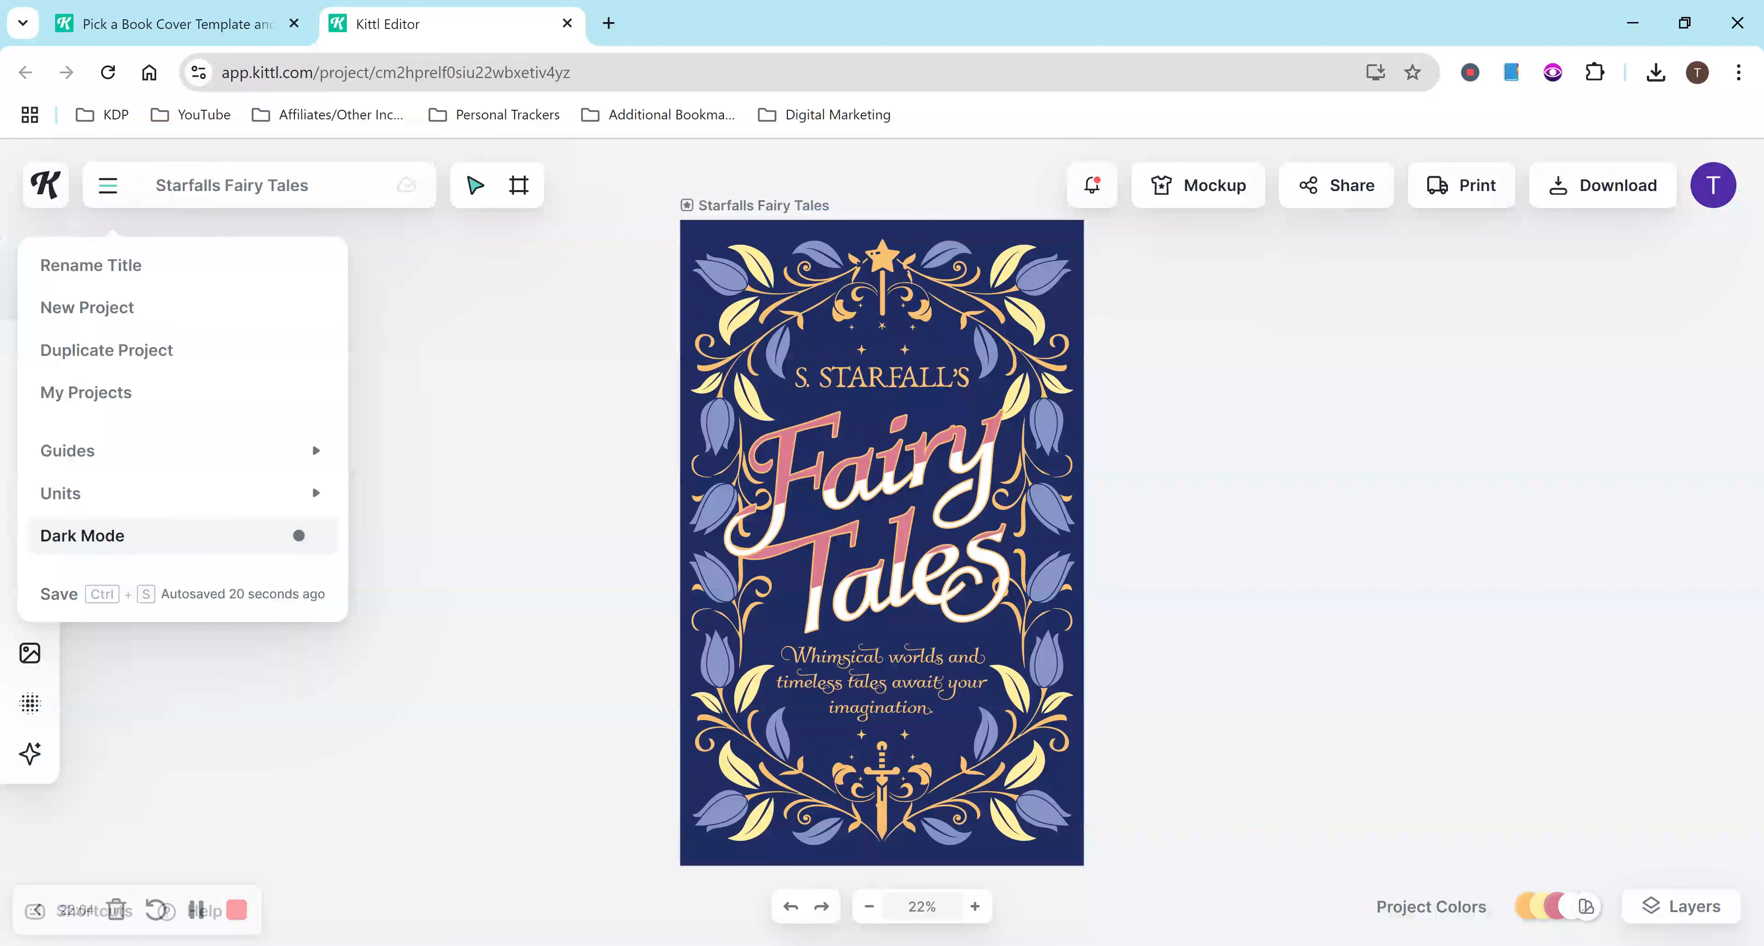
pyautogui.click(312, 539)
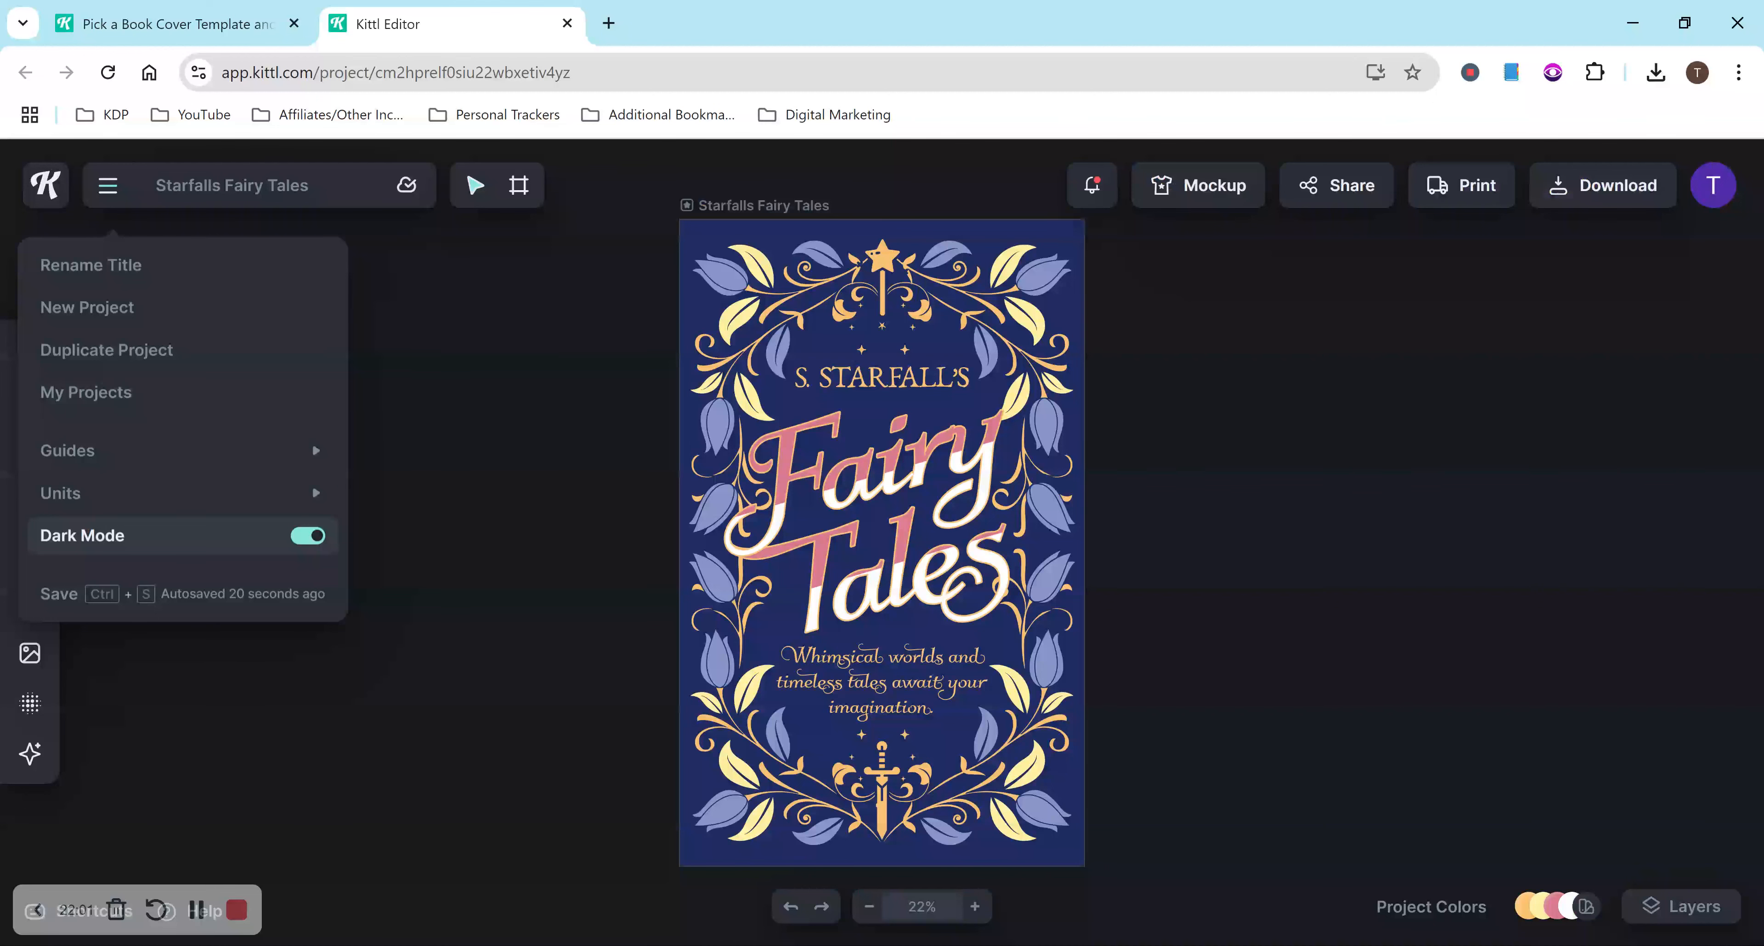
pyautogui.click(311, 538)
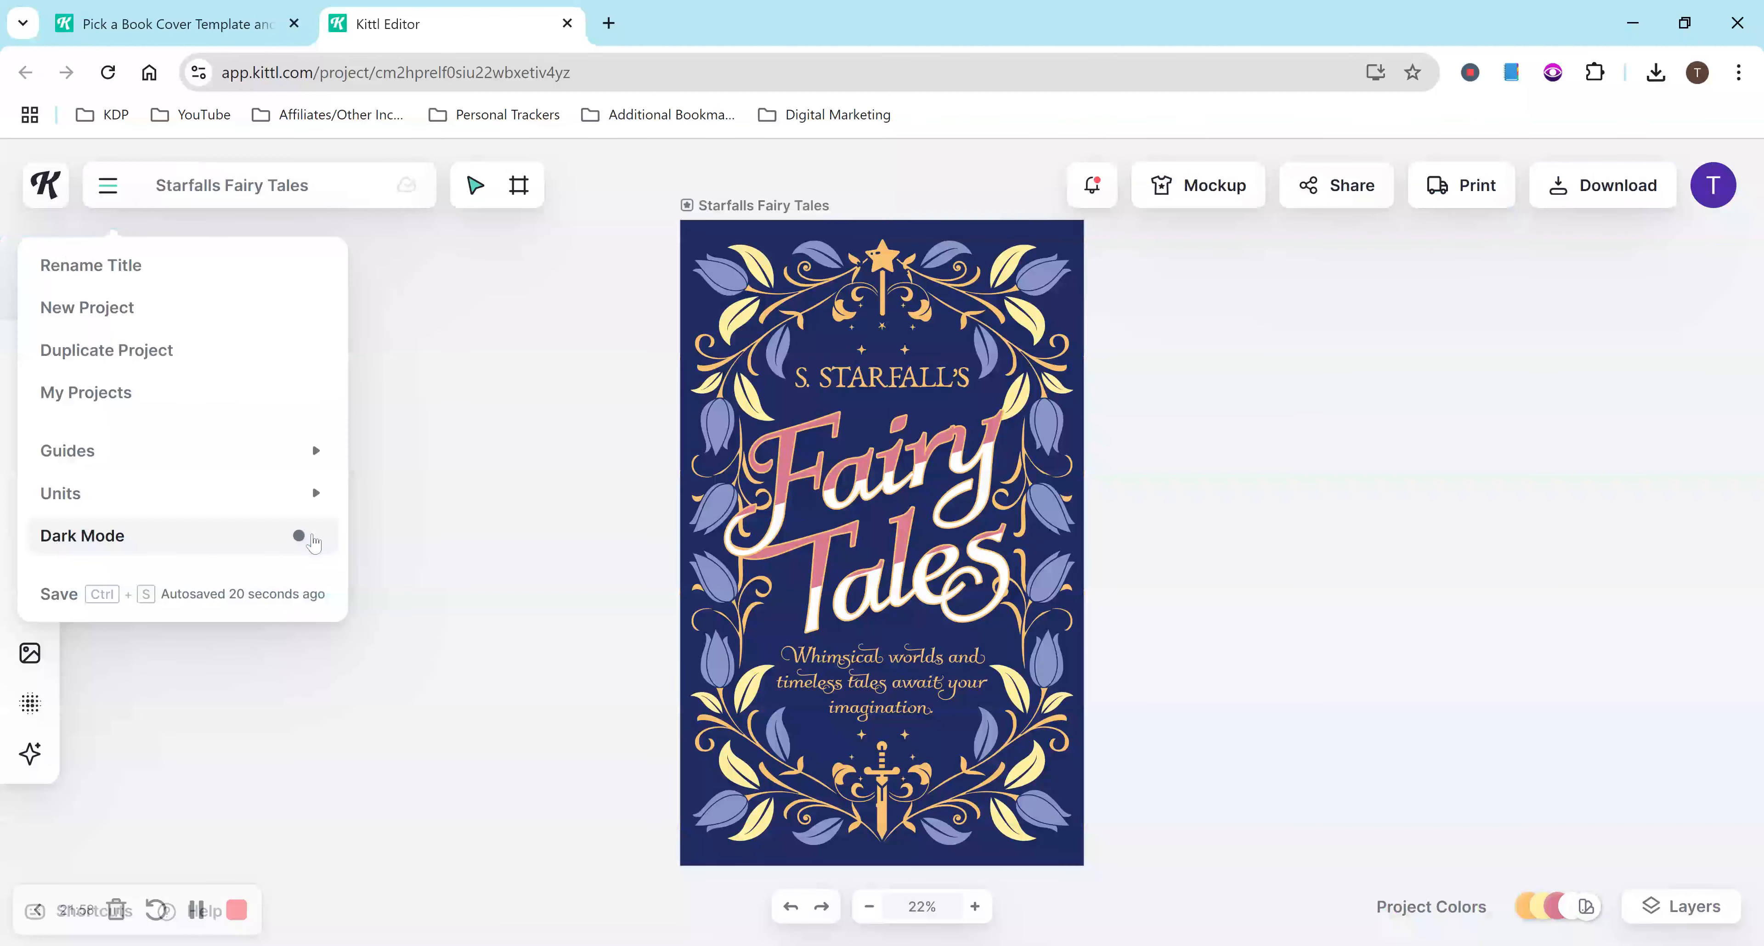
pyautogui.click(311, 538)
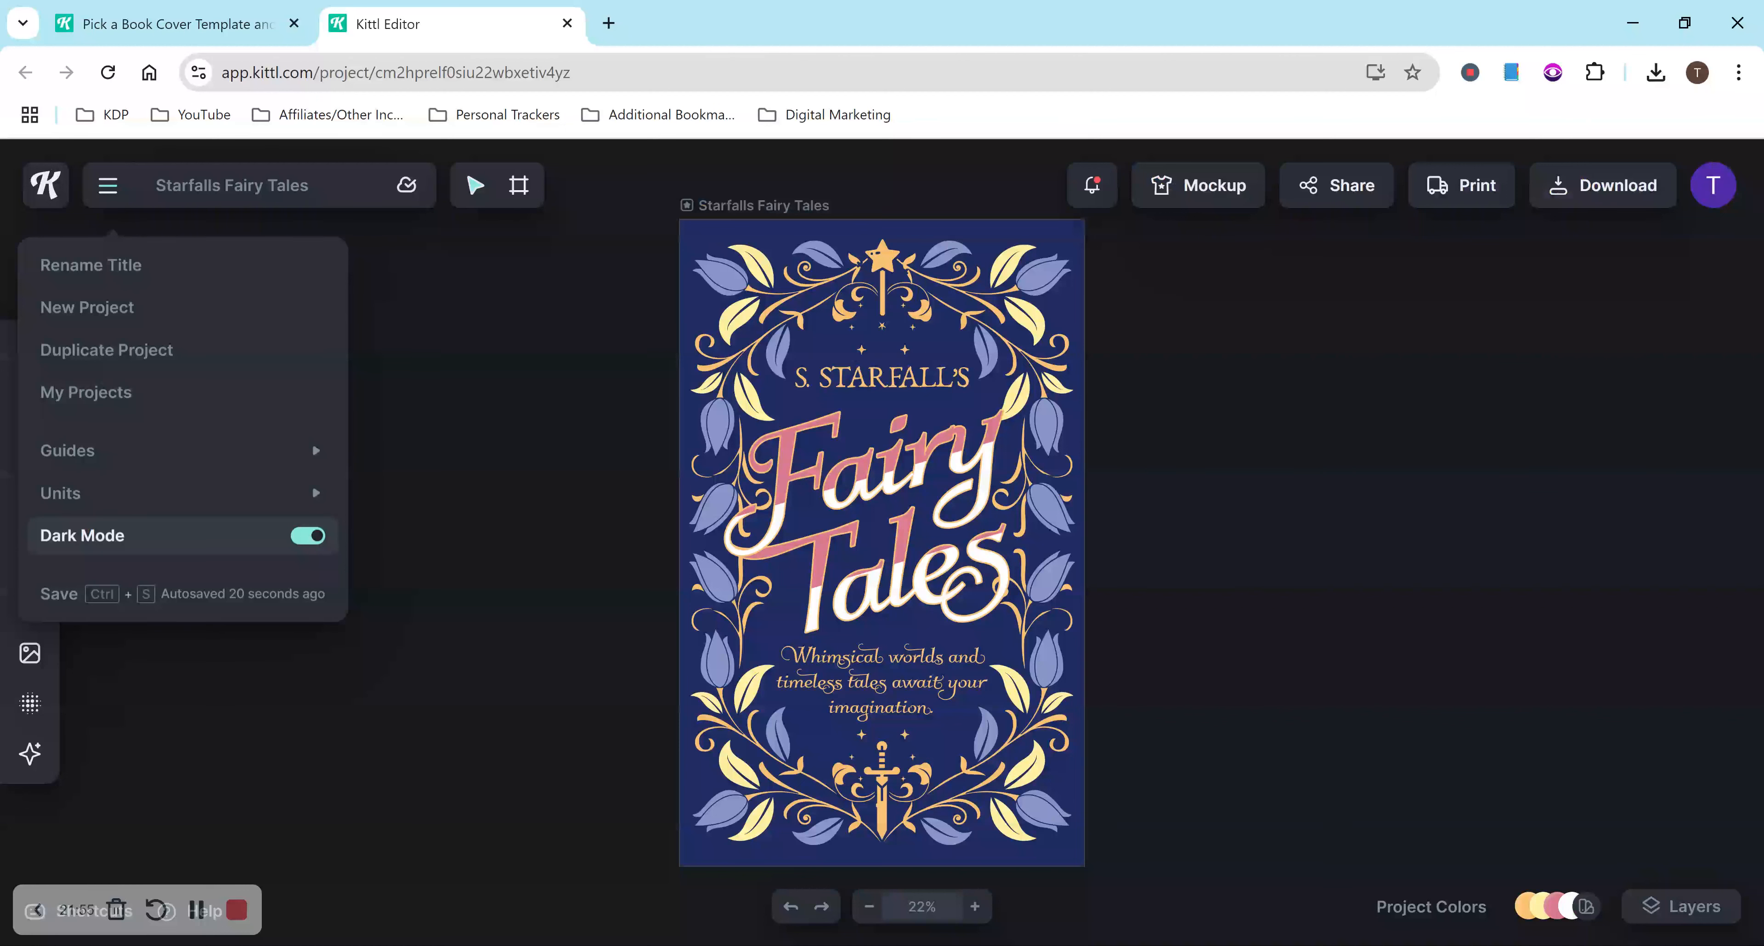
pyautogui.click(310, 536)
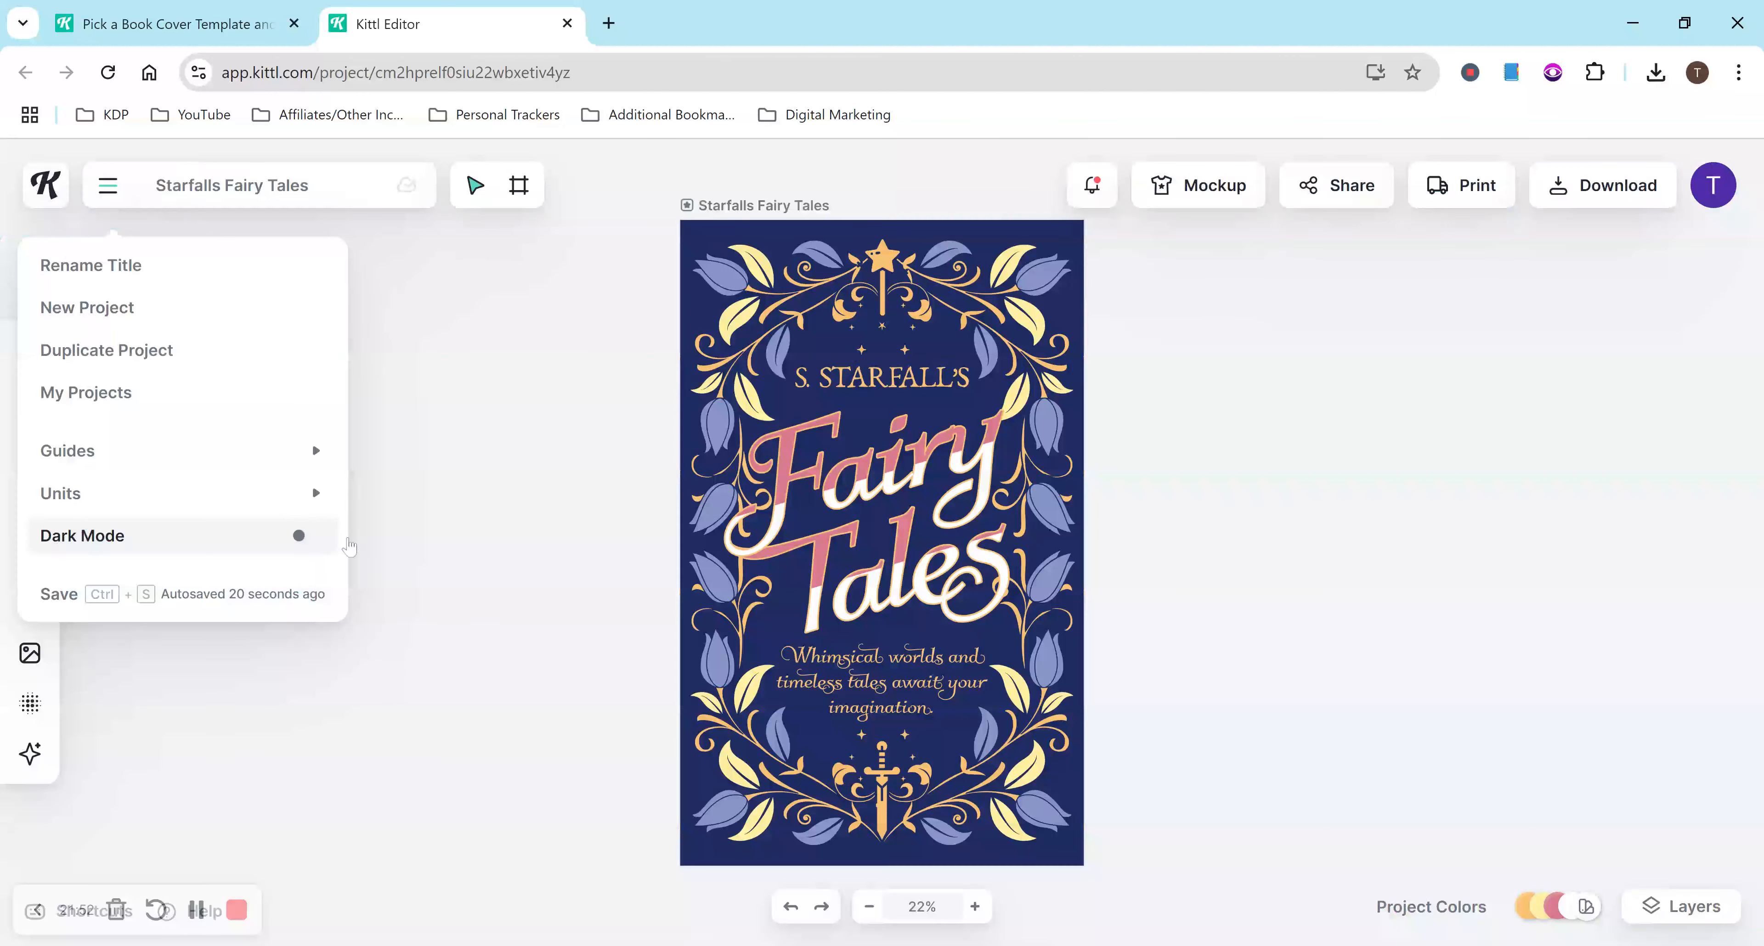
pyautogui.click(1396, 541)
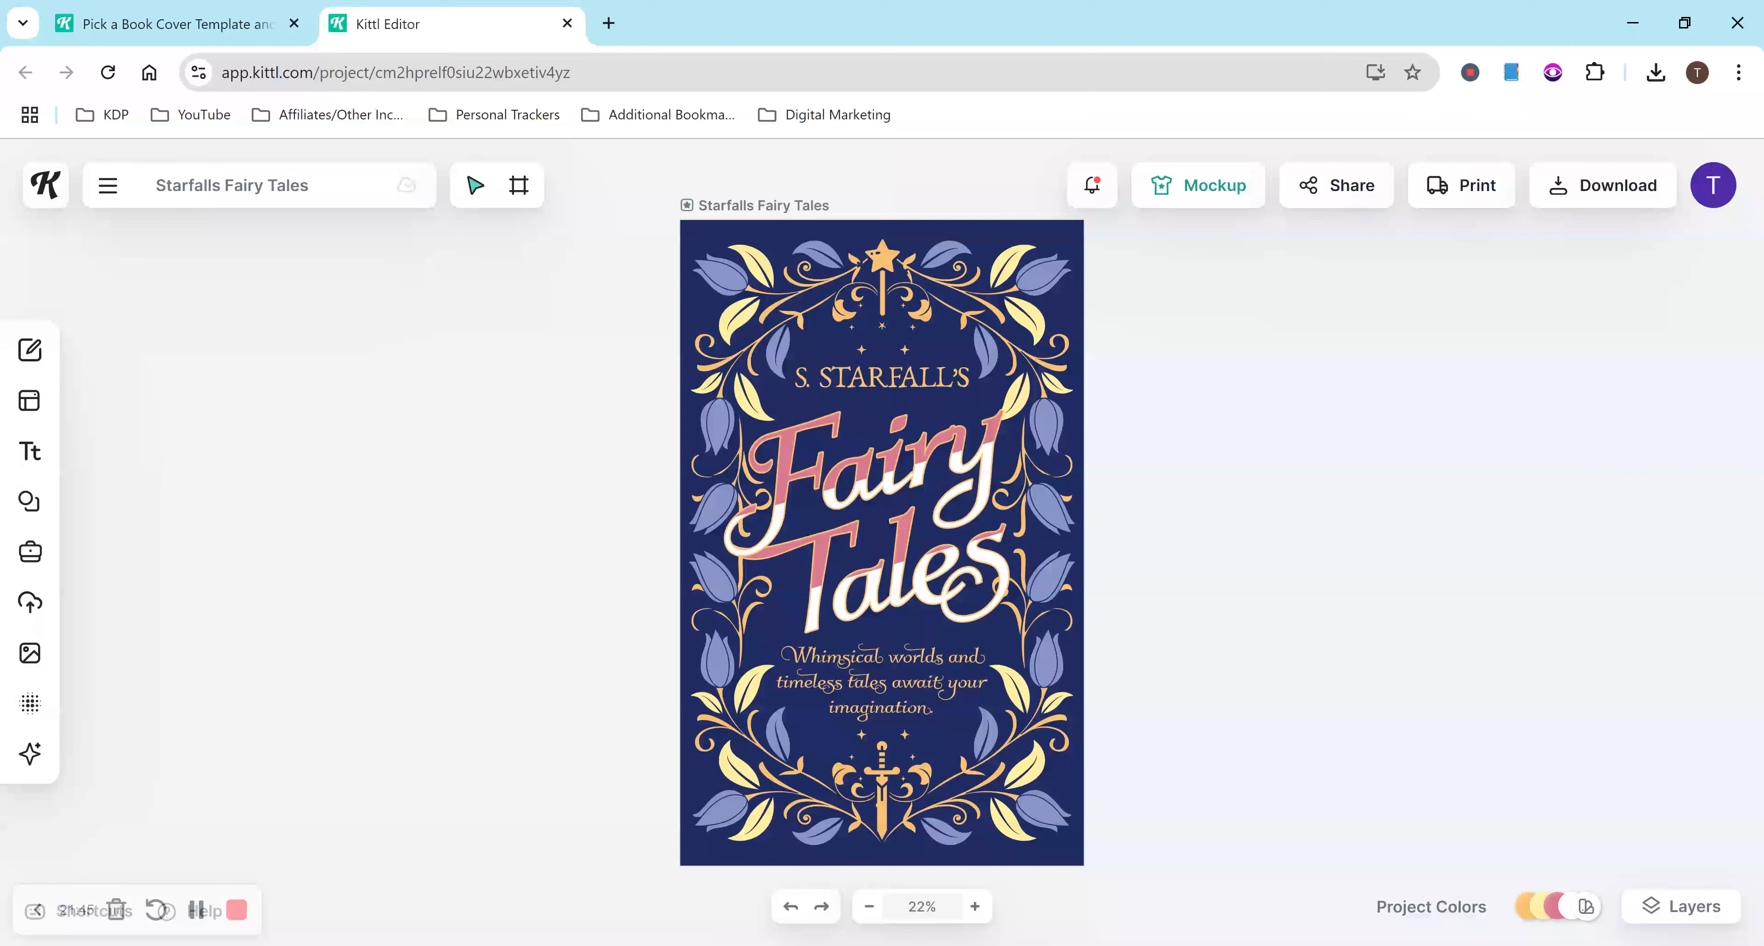
# Step: Review the cover's download options, switching the export unit to inches and checking the available file types
pyautogui.click(1592, 205)
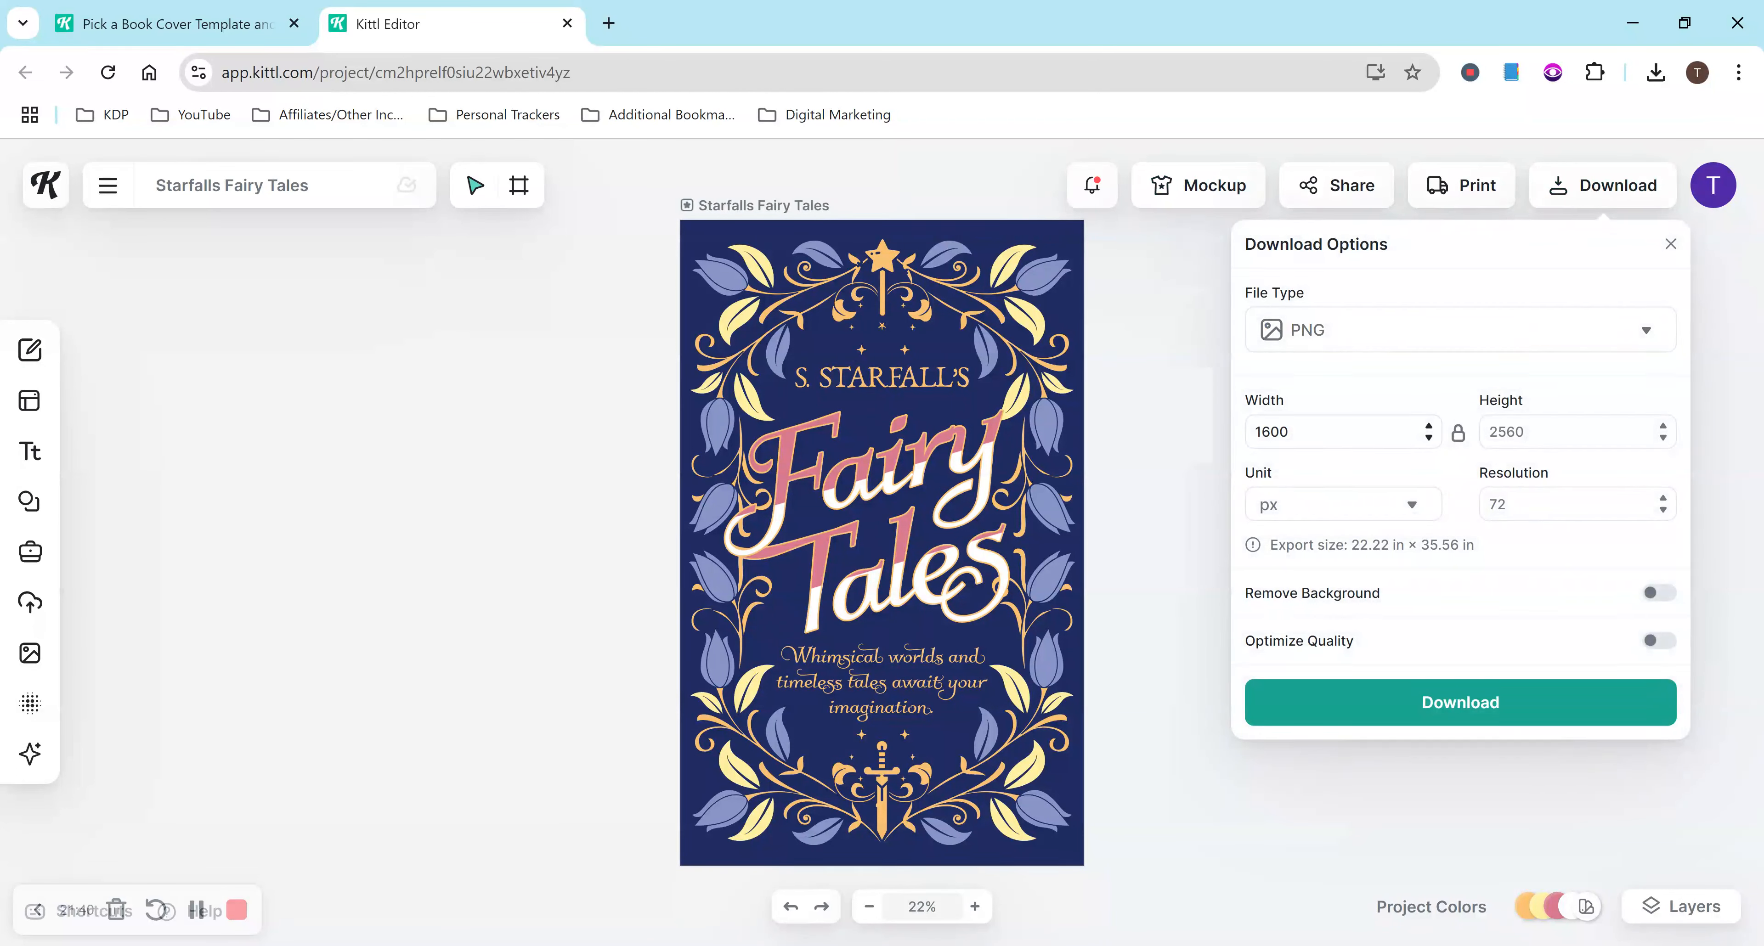
pyautogui.click(1359, 519)
pyautogui.click(1342, 555)
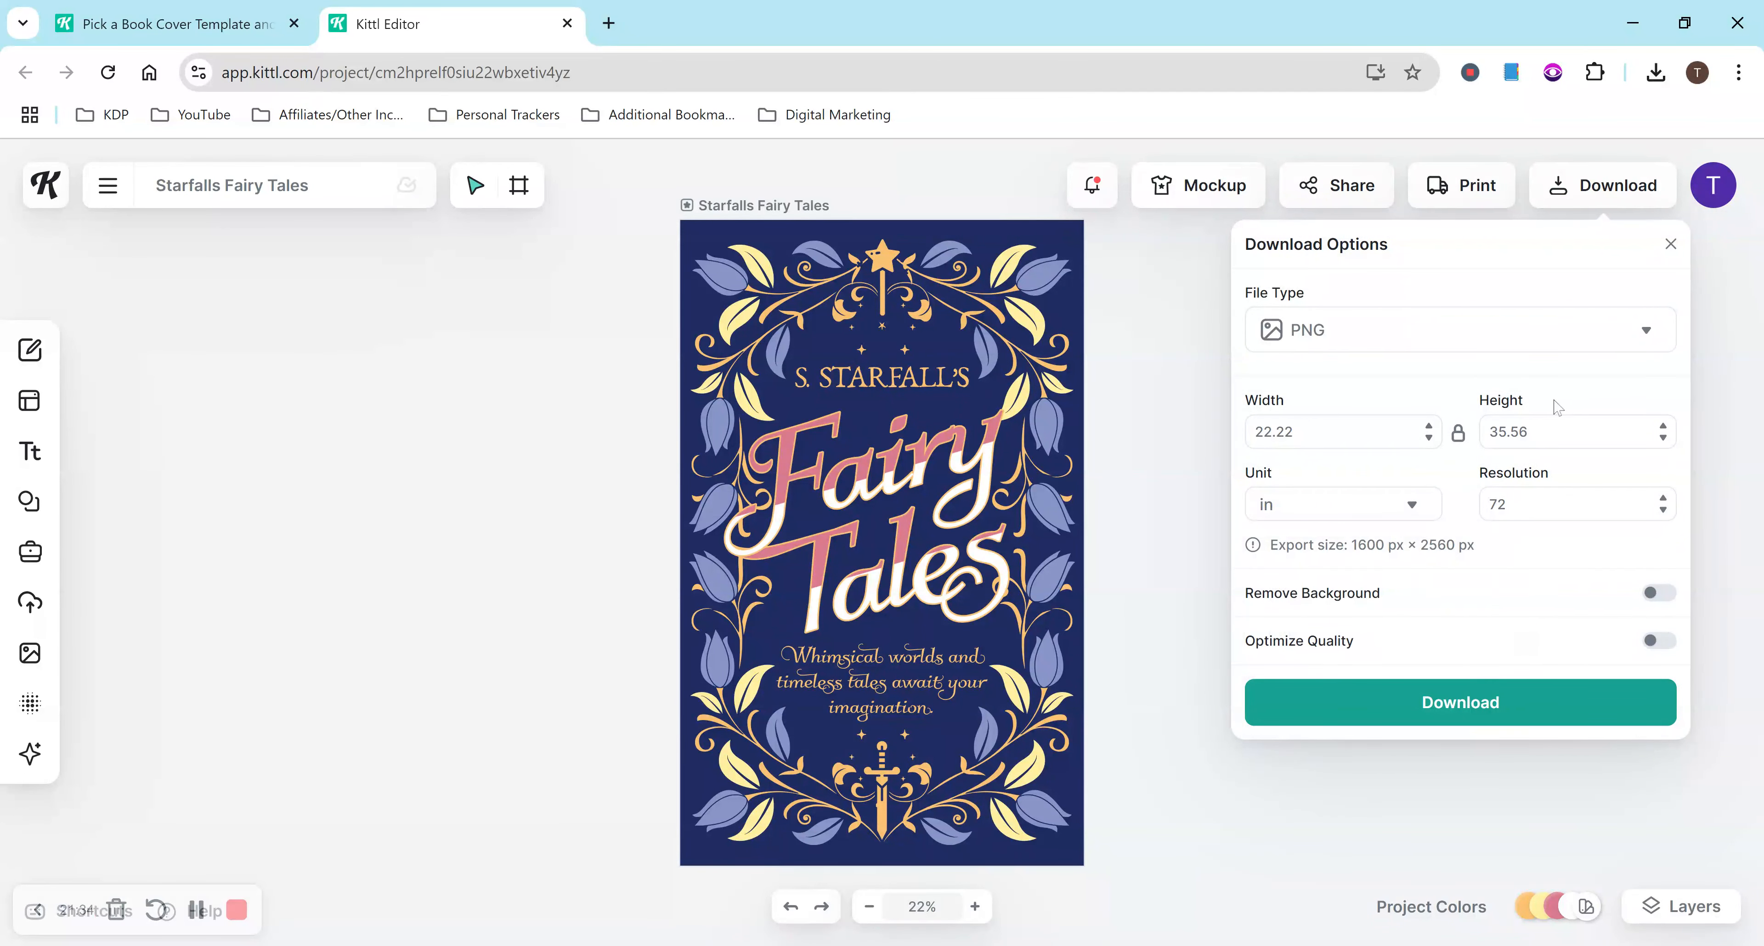
pyautogui.click(1426, 342)
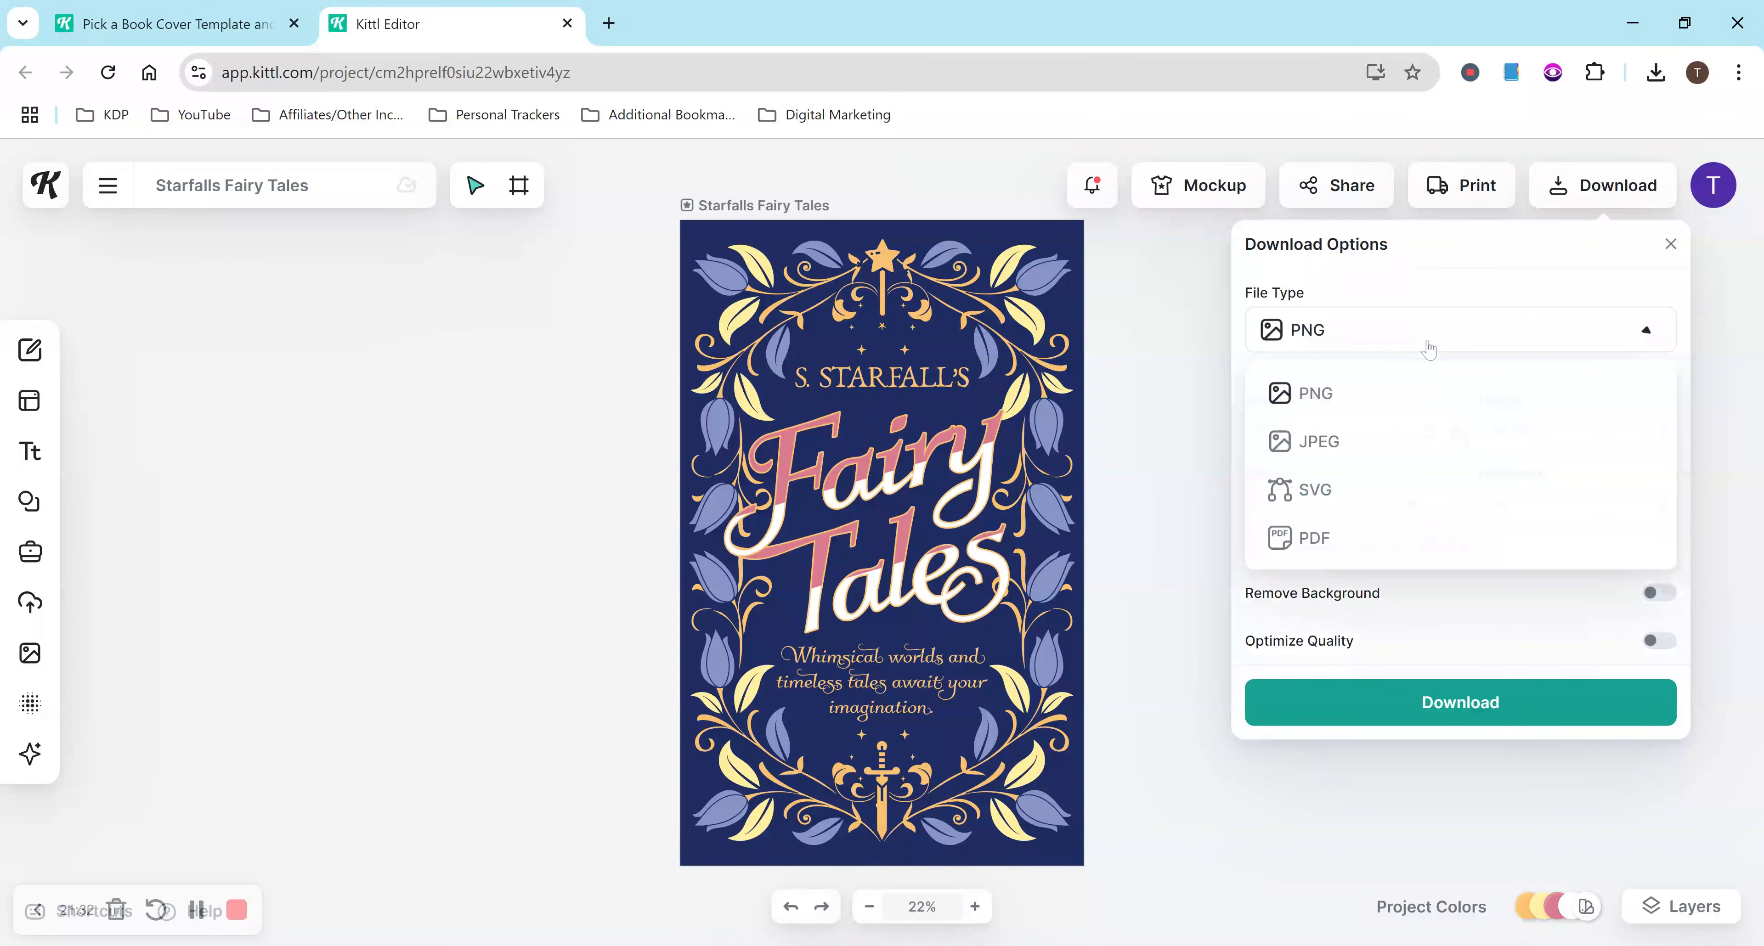
pyautogui.click(1518, 330)
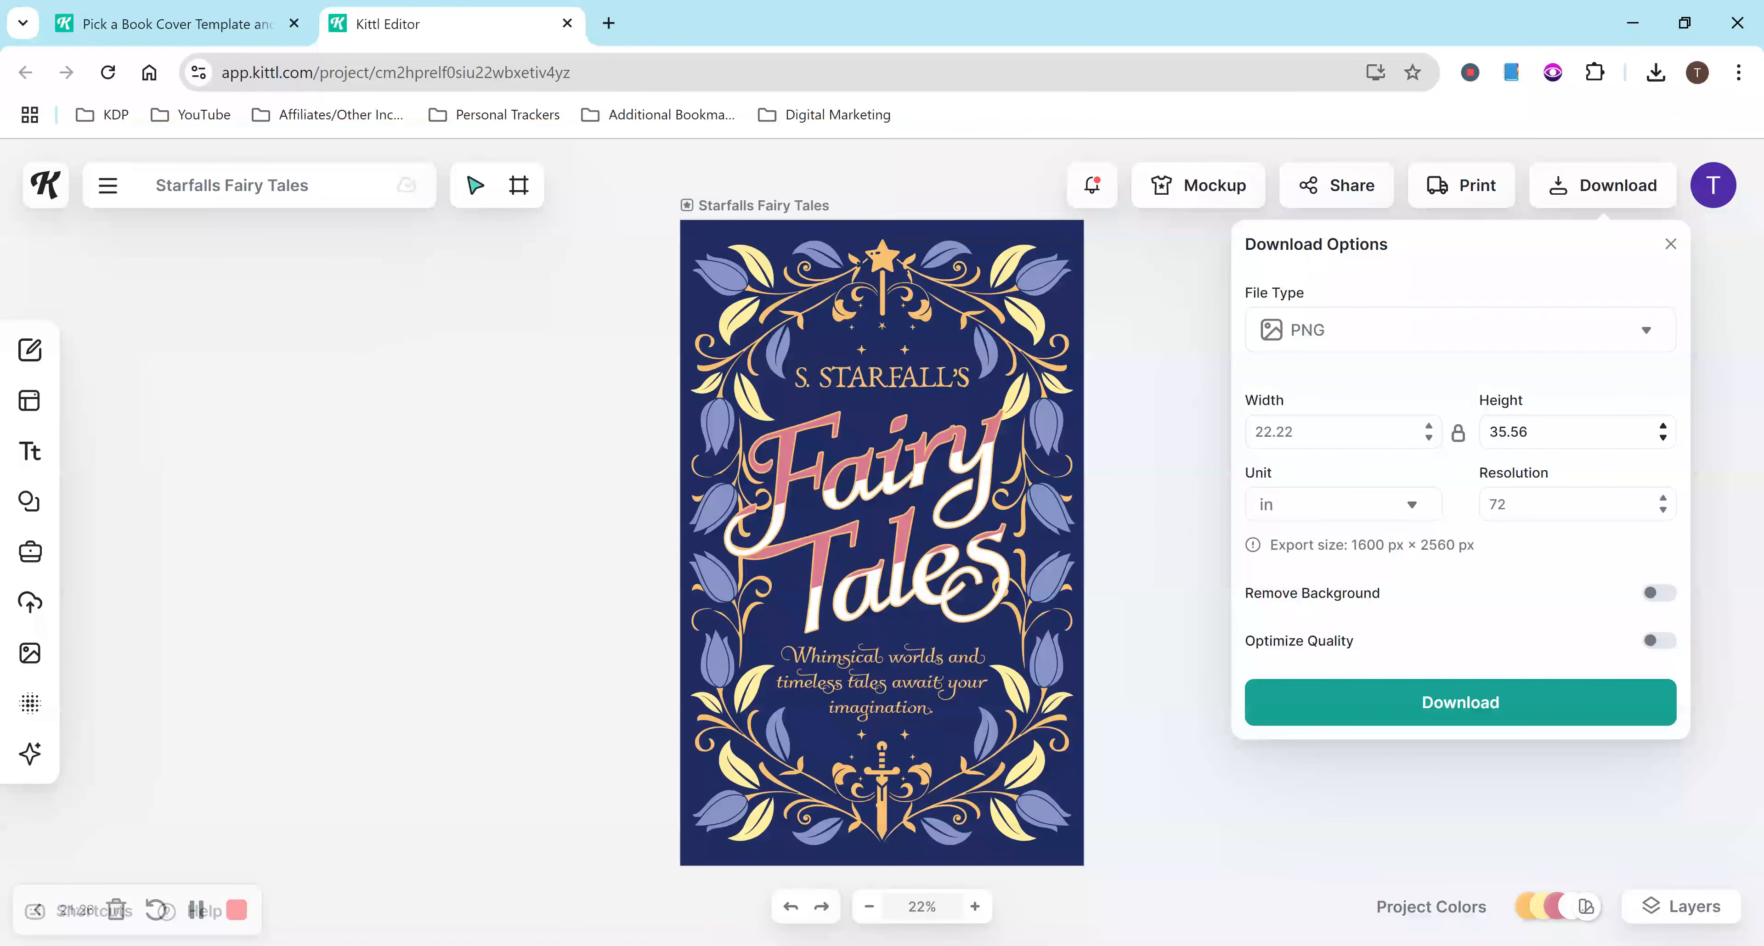
pyautogui.click(1503, 800)
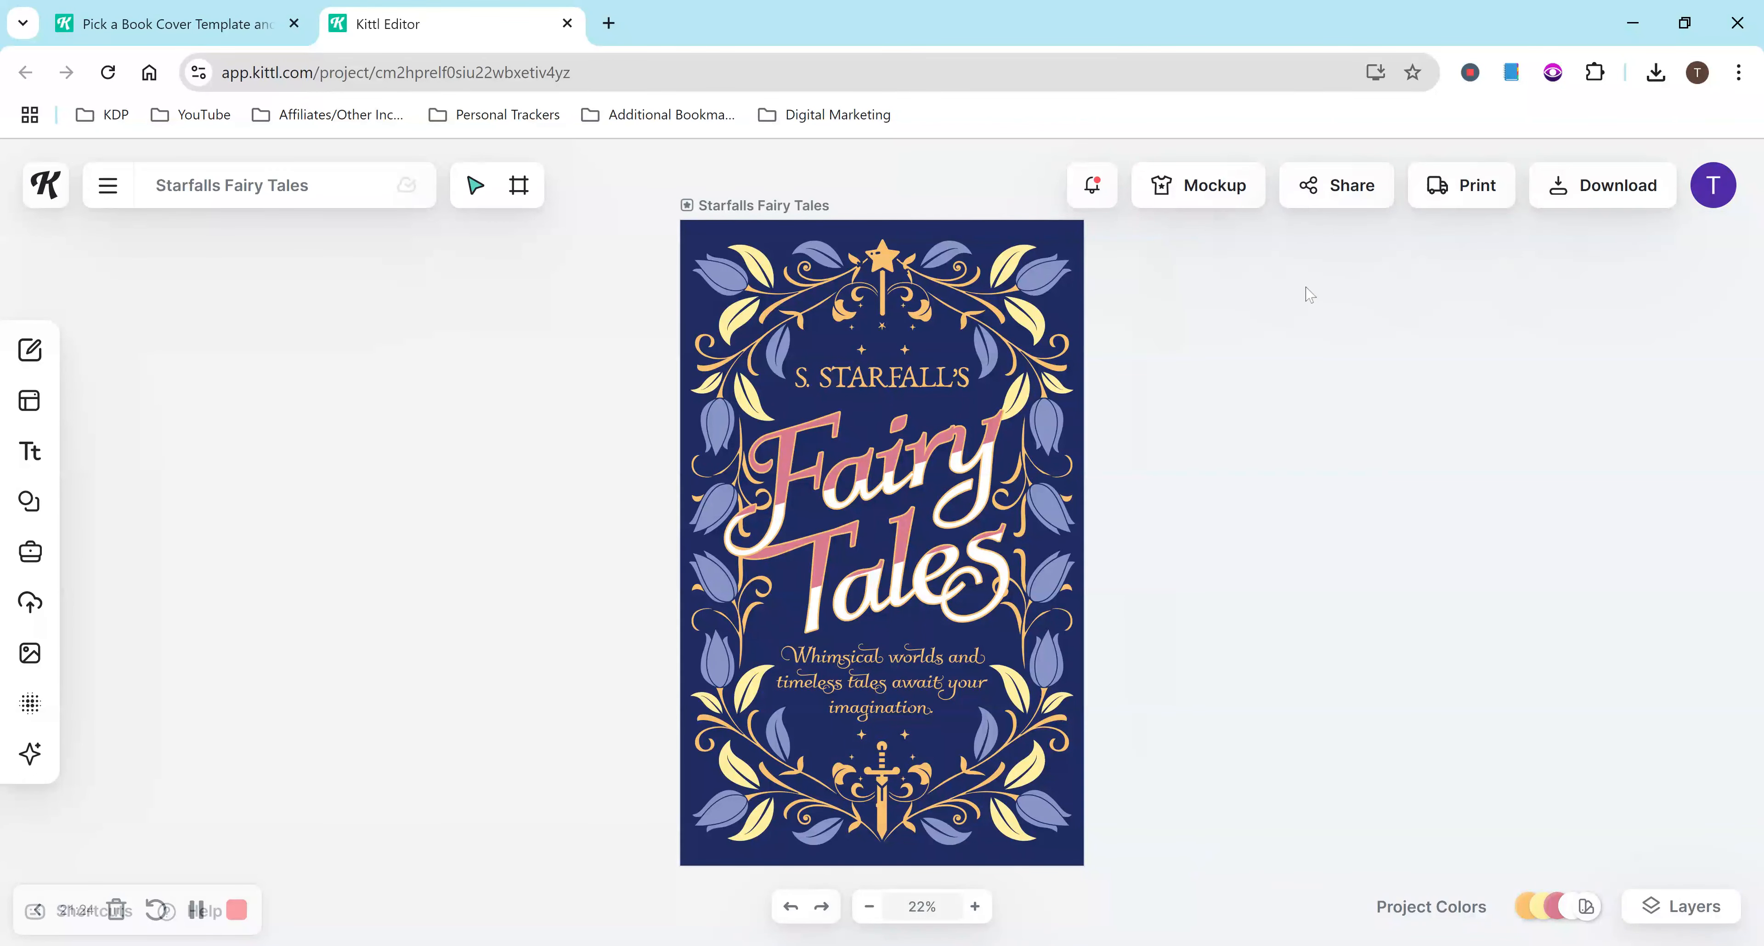